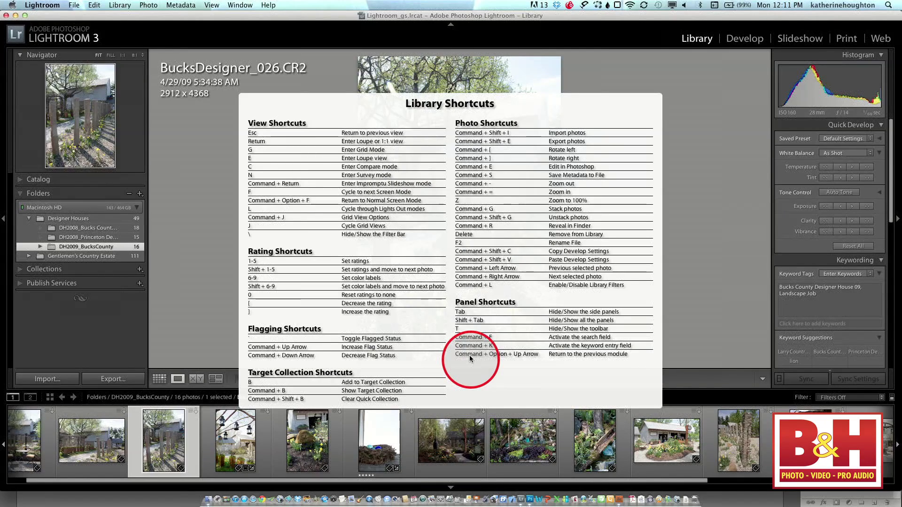
# Close the Library shortcuts list, switch to the Develop module, and review its keyboard shortcuts list.
pyautogui.click(470, 360)
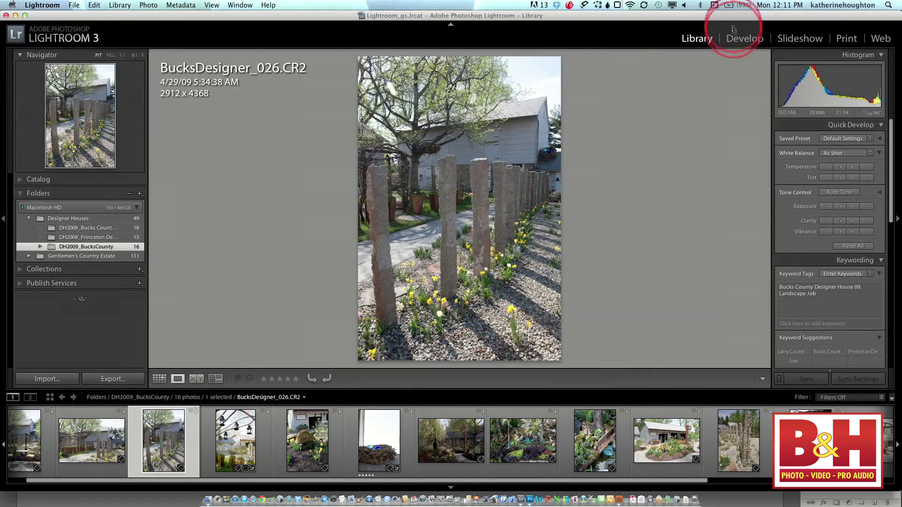
pyautogui.click(741, 40)
pyautogui.press('super+slash')
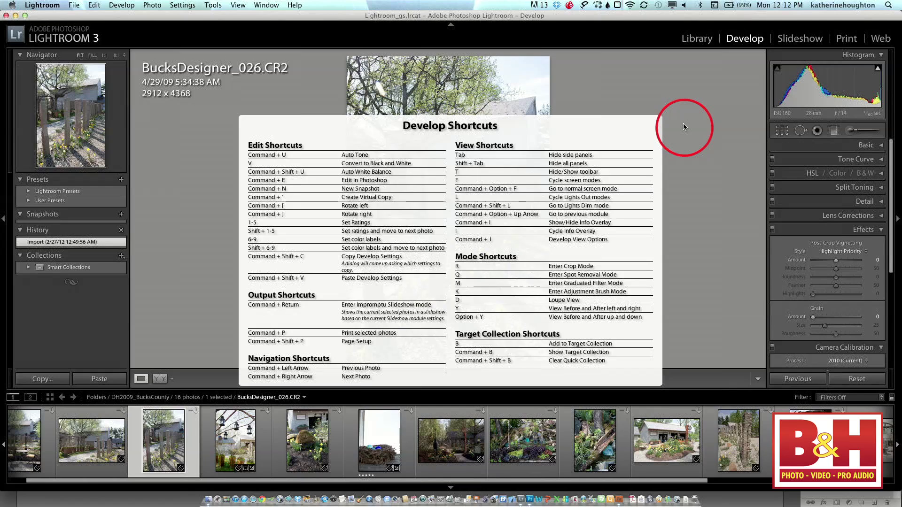
pyautogui.click(643, 154)
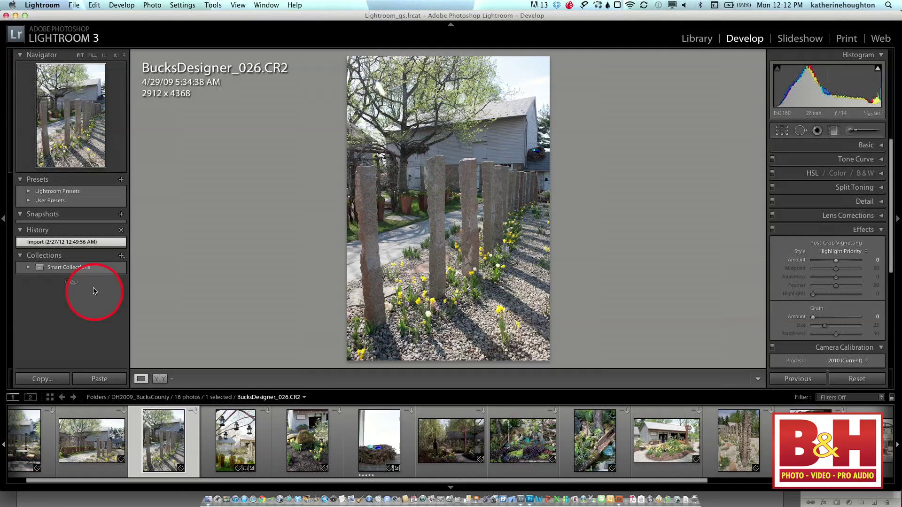
# Return to the Library module and collapse the Quick Develop, Keywording, Keyword List and Metadata panels.
pyautogui.click(691, 41)
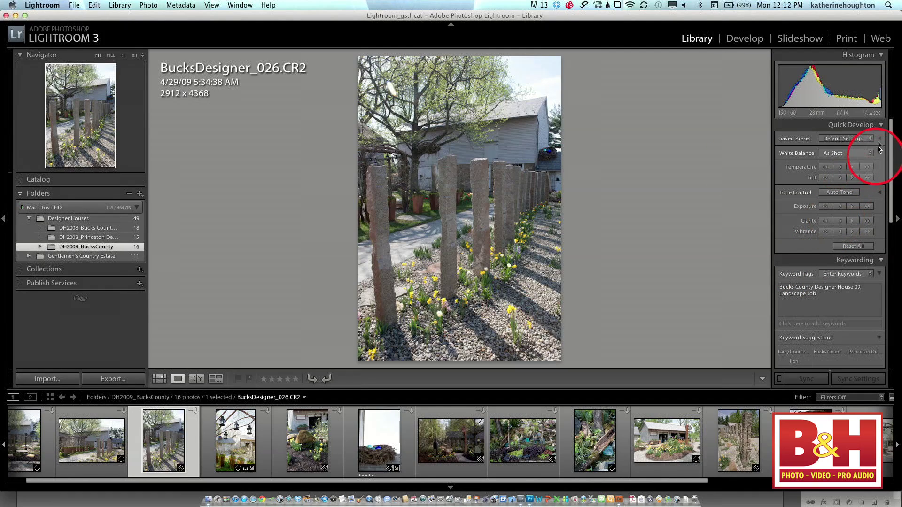
pyautogui.click(880, 124)
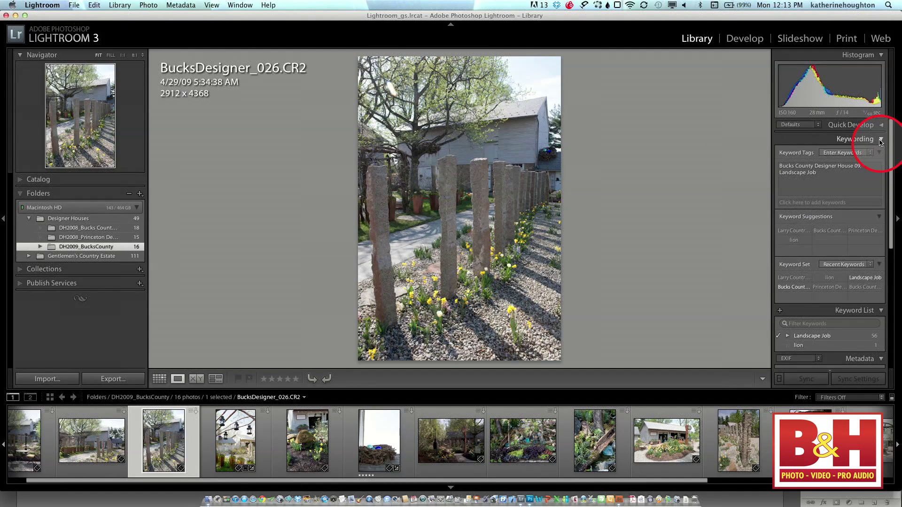
pyautogui.click(880, 139)
pyautogui.click(881, 140)
pyautogui.click(882, 140)
pyautogui.click(882, 153)
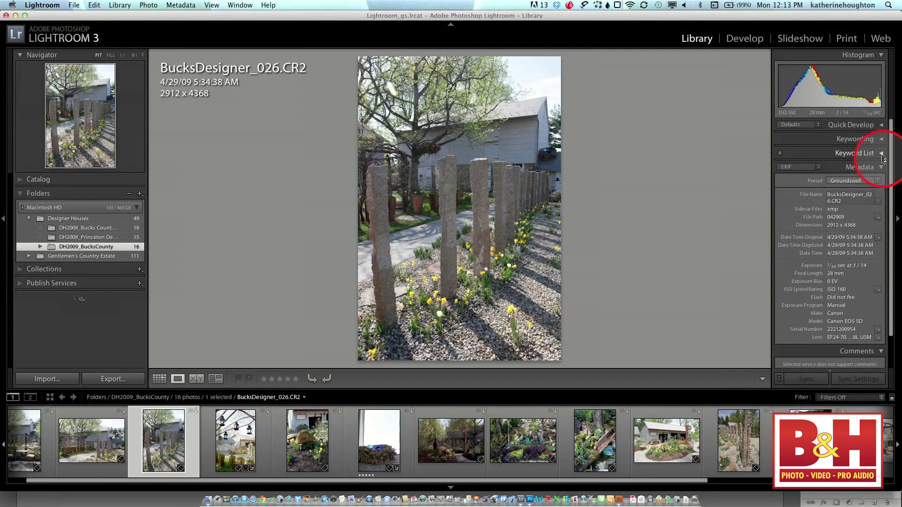
pyautogui.click(881, 168)
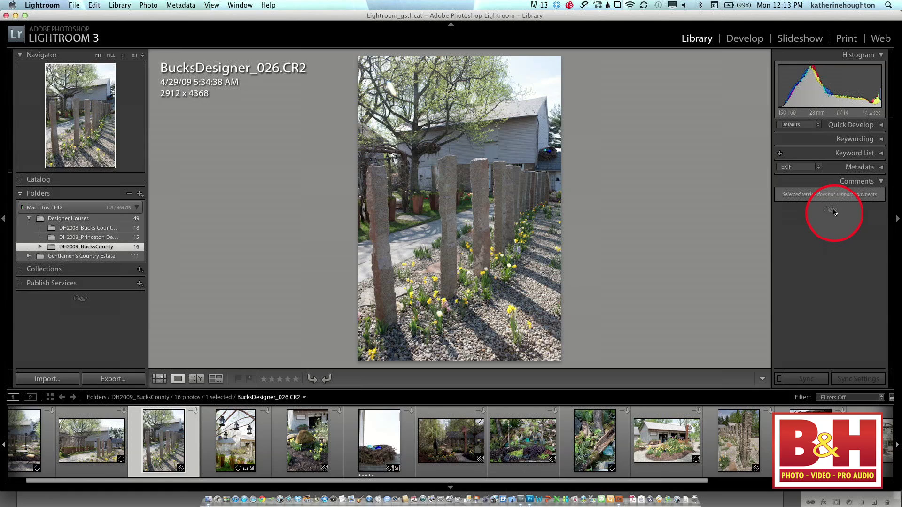
# Change the panel end mark to Atom.
pyautogui.rightClick(834, 213)
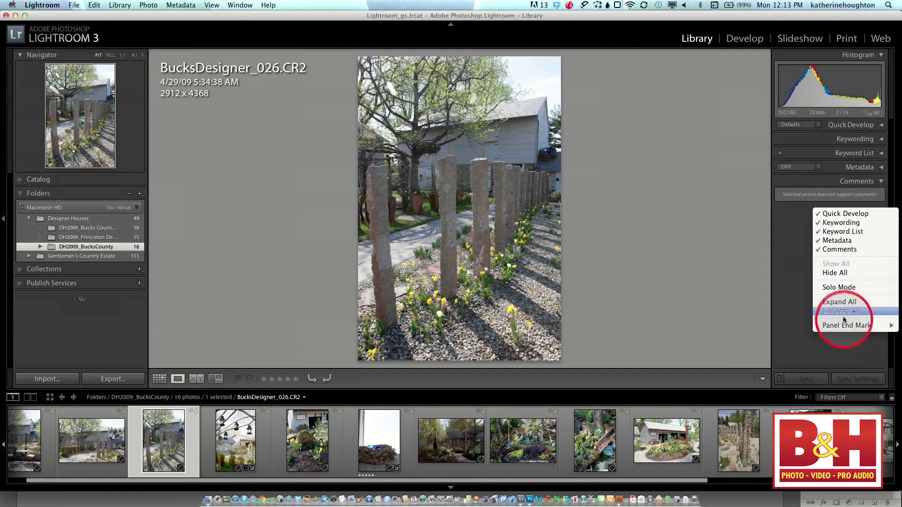
pyautogui.moveTo(845, 328)
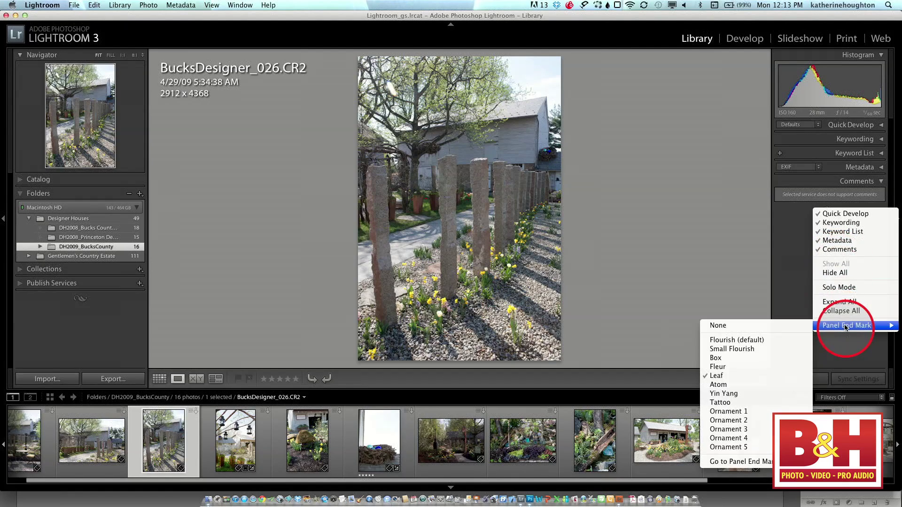
pyautogui.click(768, 387)
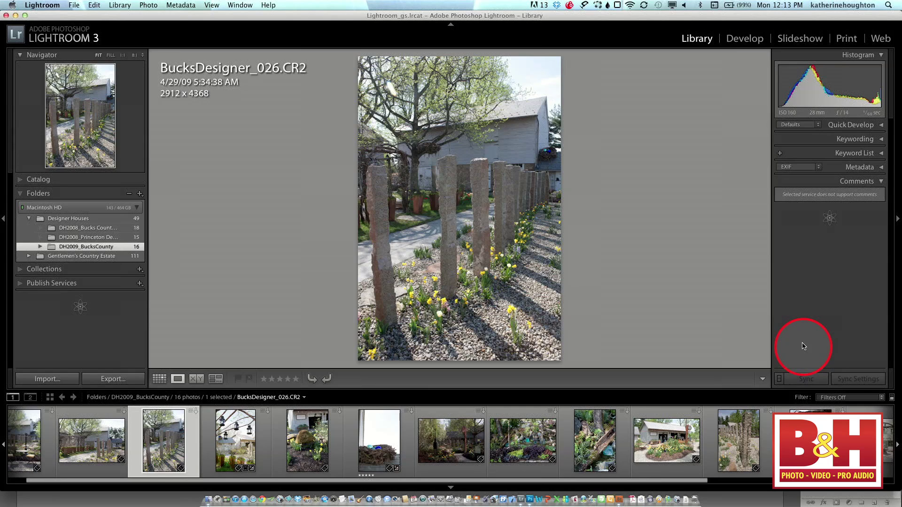
# Try to enable the custom identity plate in the Identity Plate Editor.
pyautogui.click(62, 6)
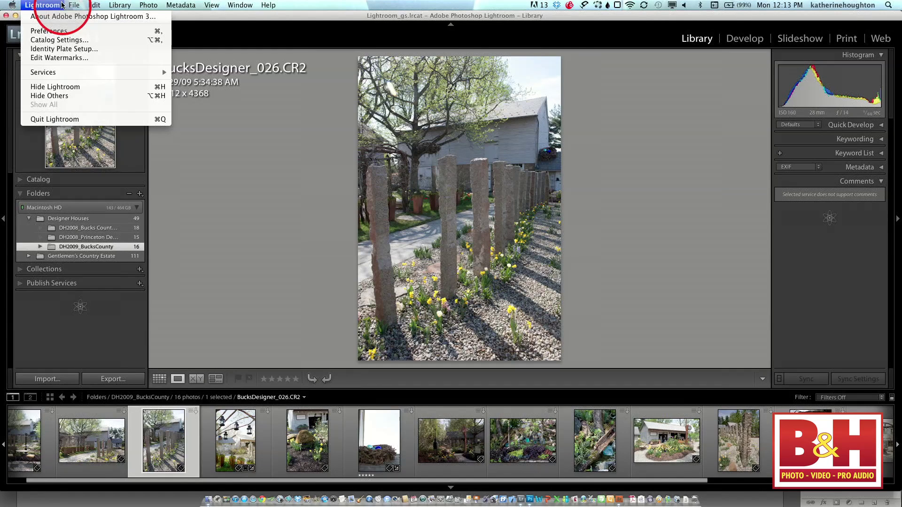
pyautogui.click(81, 50)
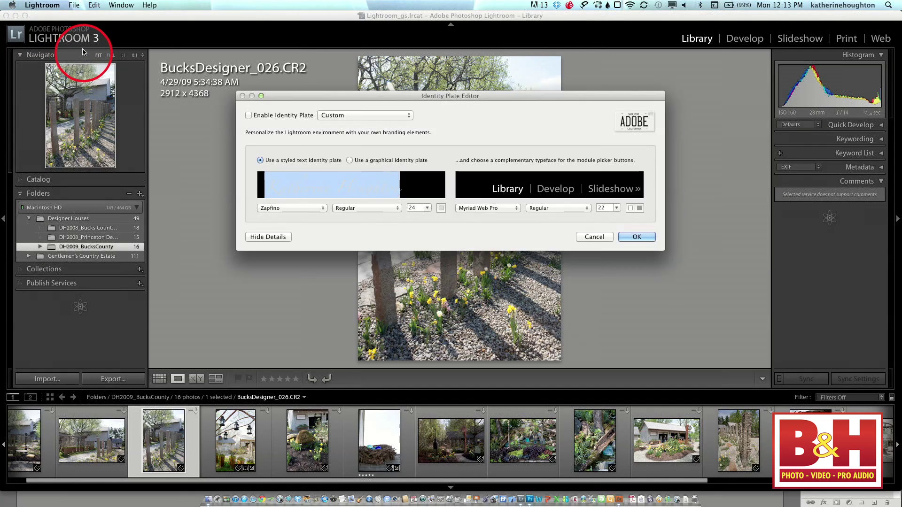
pyautogui.click(249, 115)
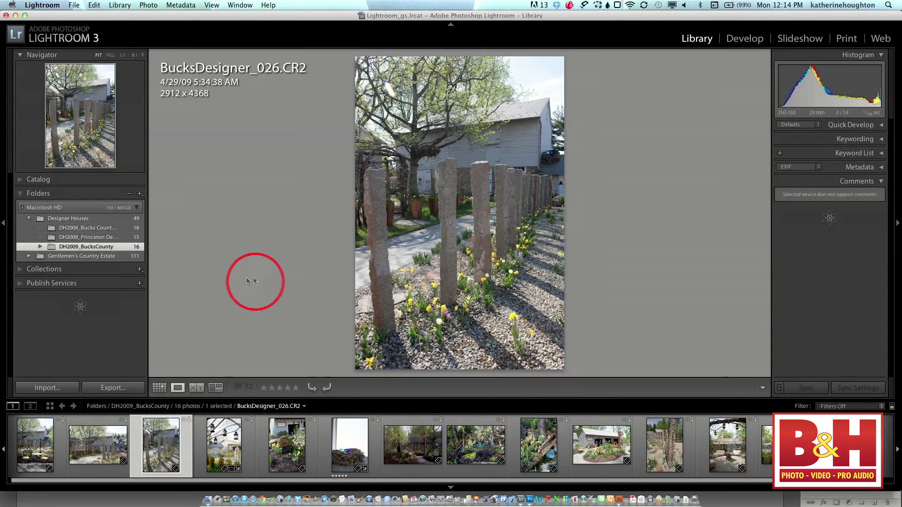
# Browse the photos in the Designer Houses folder and its DH2008 and DH2009 subfolders, ending on Designer Houses.
pyautogui.click(64, 219)
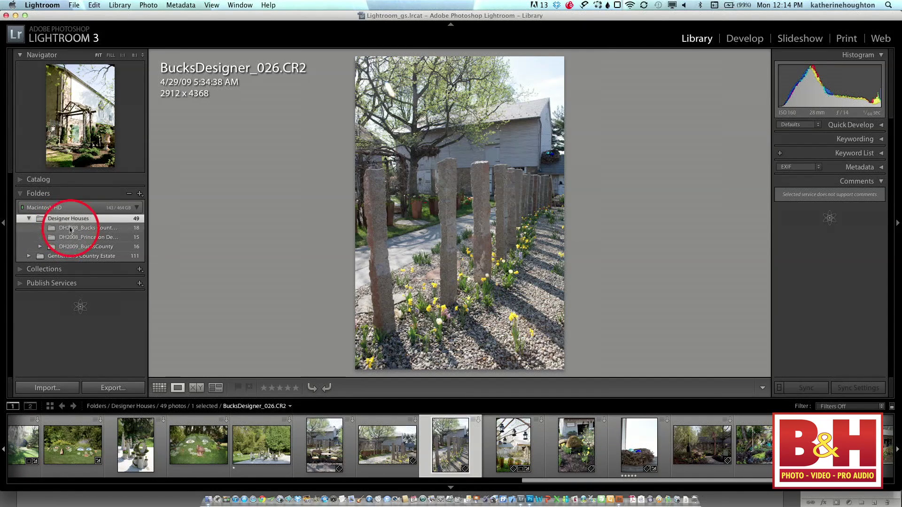
pyautogui.click(69, 228)
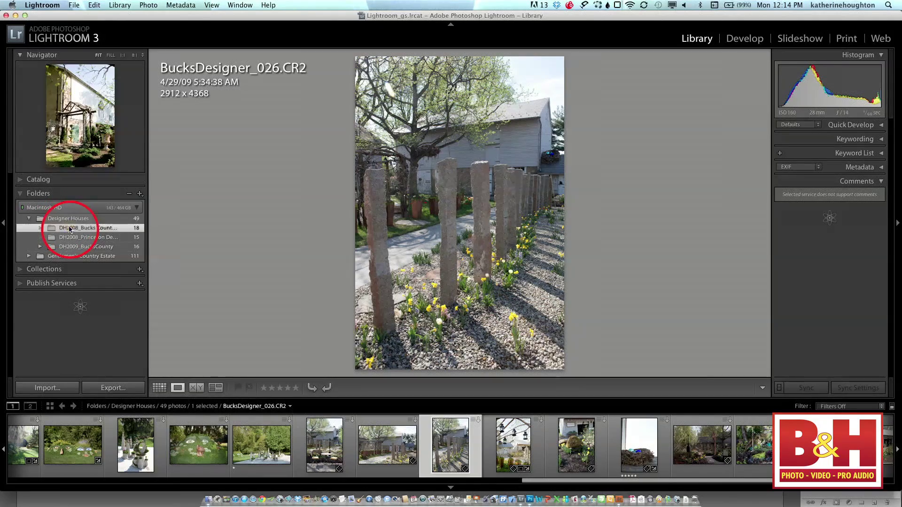
pyautogui.click(72, 237)
pyautogui.click(74, 248)
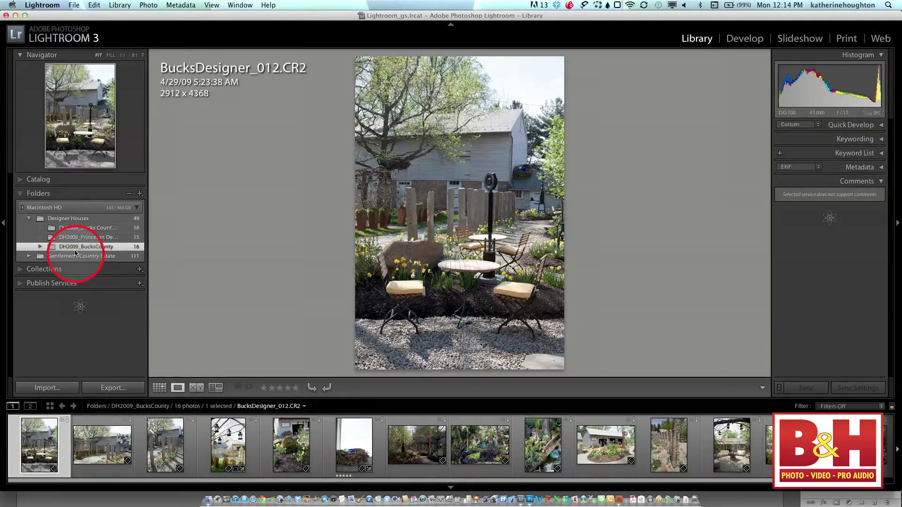
pyautogui.click(80, 229)
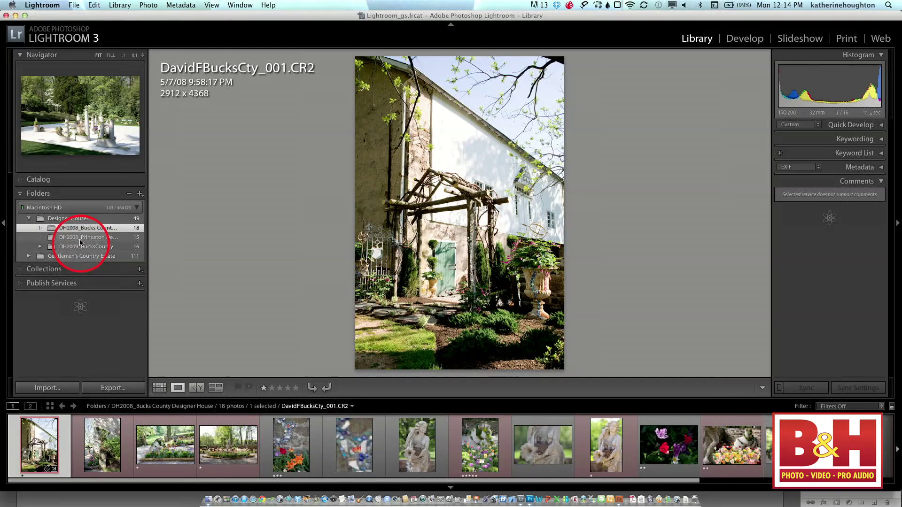
pyautogui.click(81, 219)
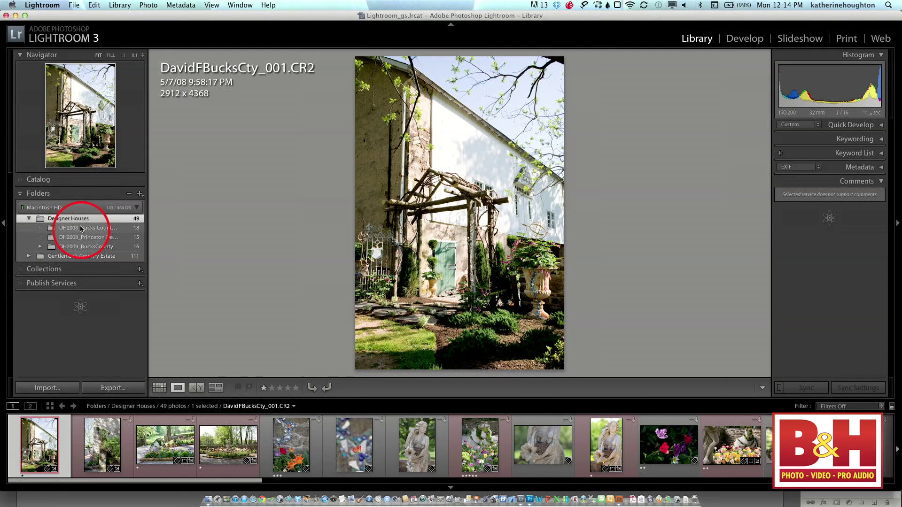
# Switch to Finder, examine the Designer Houses subfolders under Photos > Groundswell on the Desktop, and close the window.
pyautogui.press('super+Tab')
pyautogui.press('super+Tab')
pyautogui.press('super+Tab')
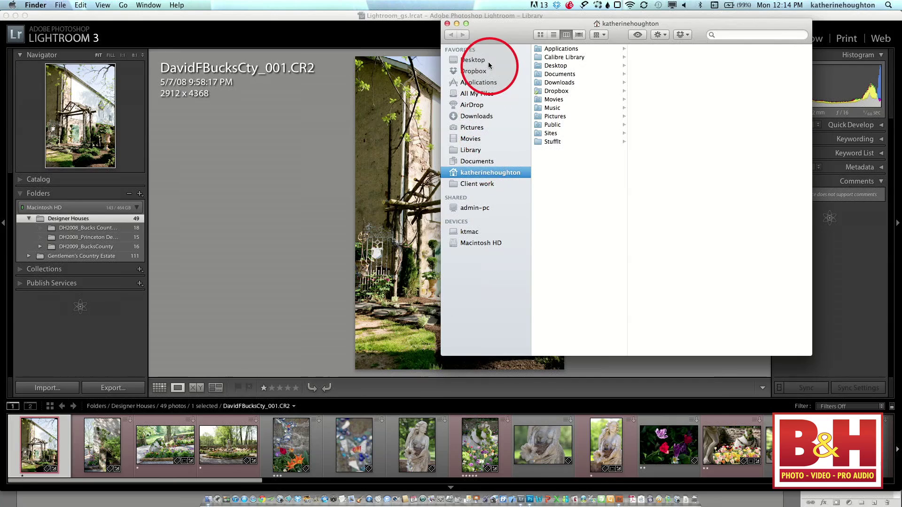
pyautogui.click(488, 63)
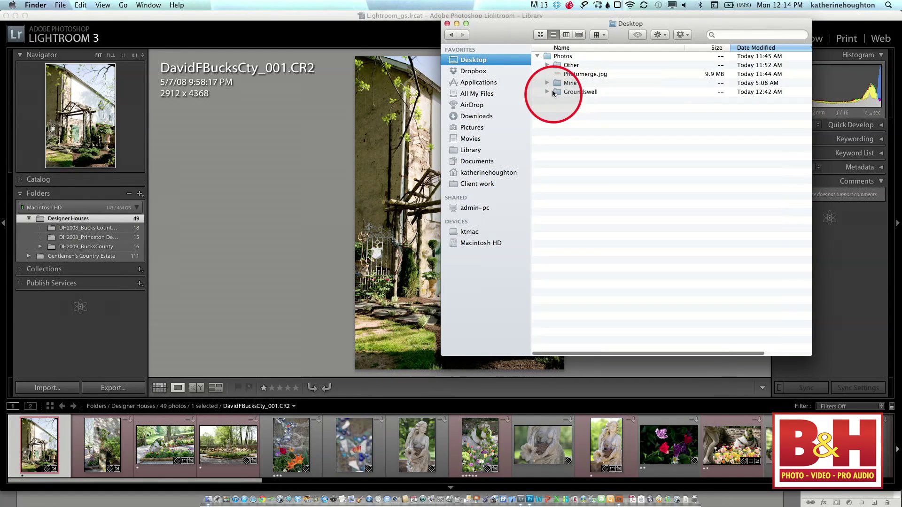
pyautogui.click(546, 92)
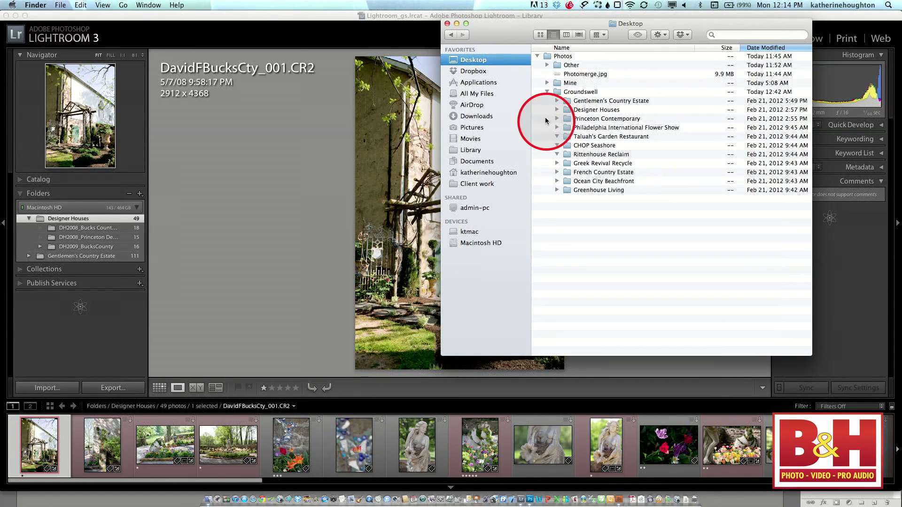
pyautogui.click(556, 110)
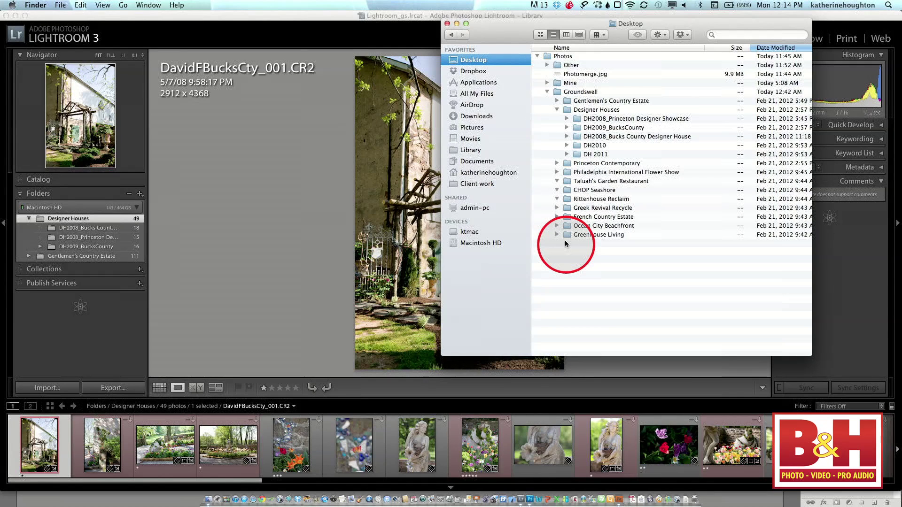
pyautogui.click(538, 56)
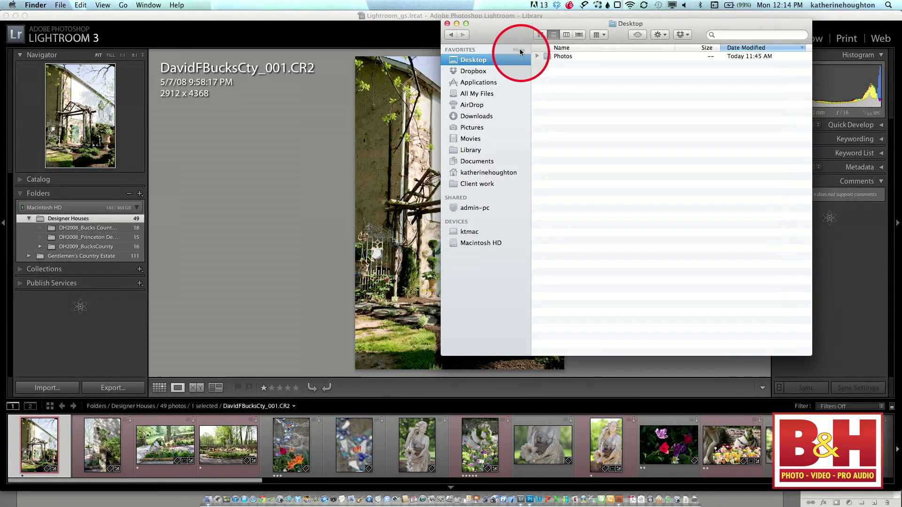
pyautogui.click(446, 24)
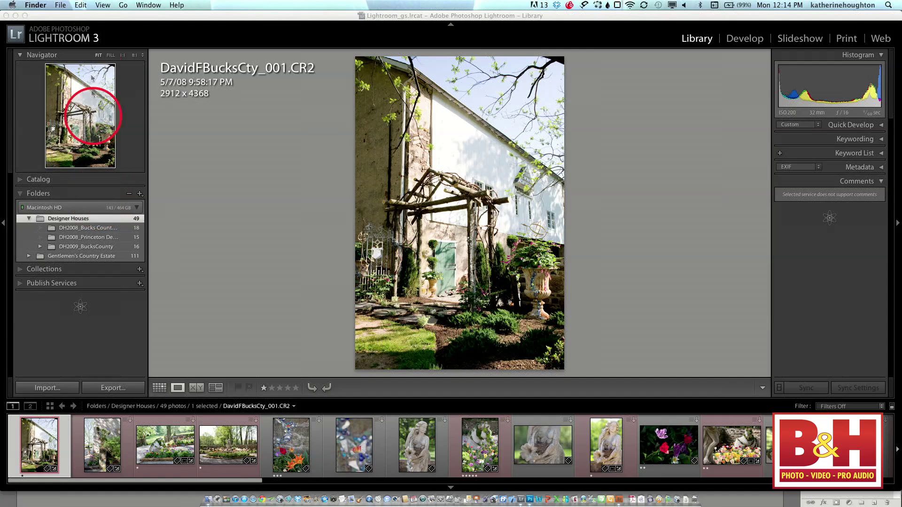
# Switch back to Lightroom's Library and inspect the lower part of the selected photo at 1:1 zoom.
pyautogui.click(59, 5)
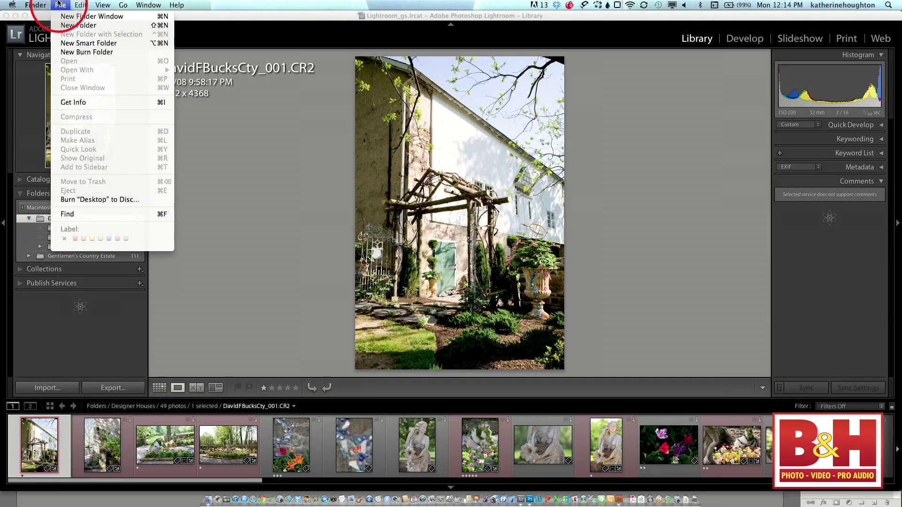
pyautogui.click(60, 4)
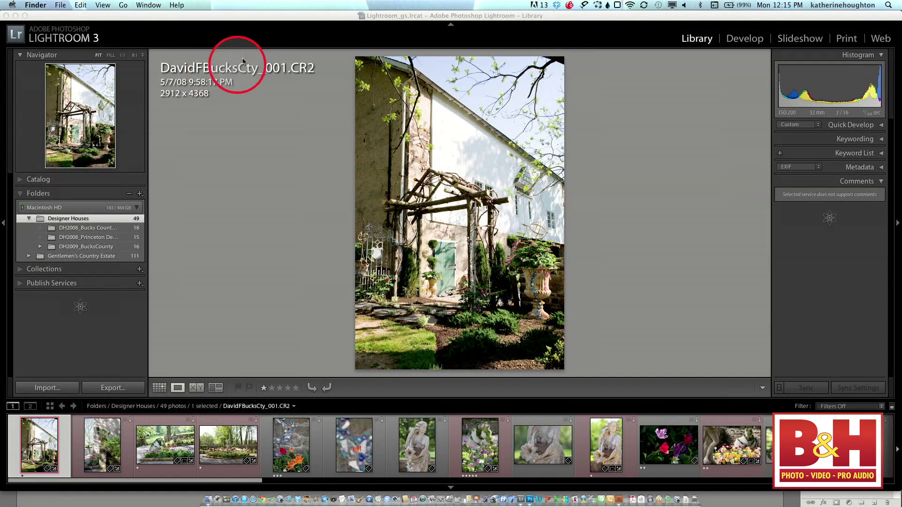
pyautogui.click(695, 38)
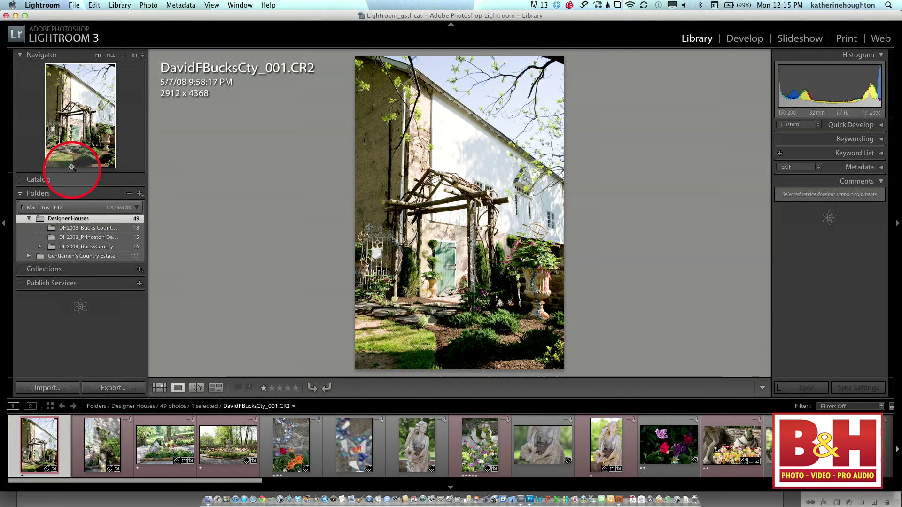
pyautogui.click(71, 166)
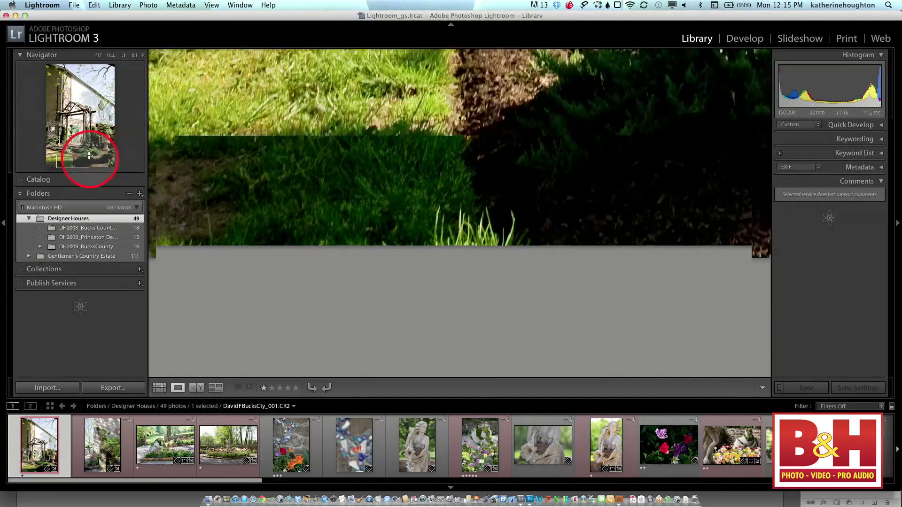
pyautogui.click(88, 154)
pyautogui.click(75, 6)
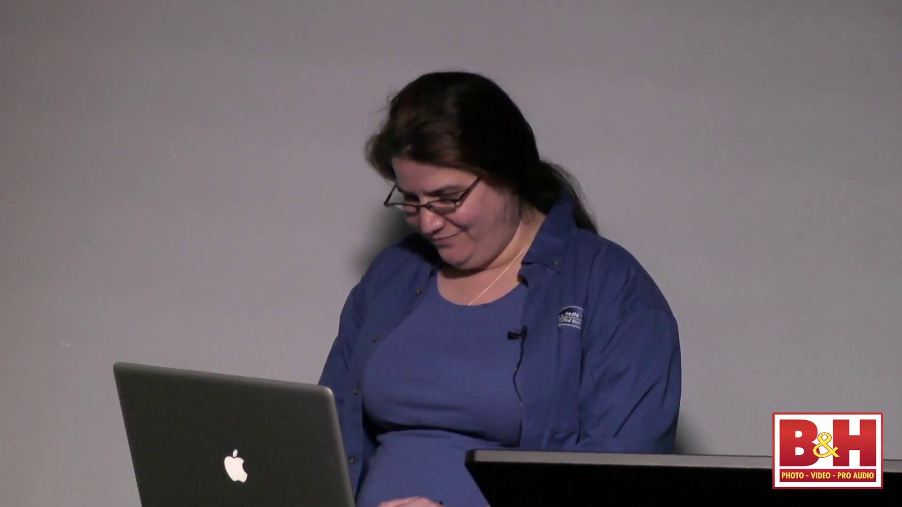
# View the selected photos in Survey view and compare two of them in Compare view at 1:1, Fill and Fit zoom.
pyautogui.click(215, 389)
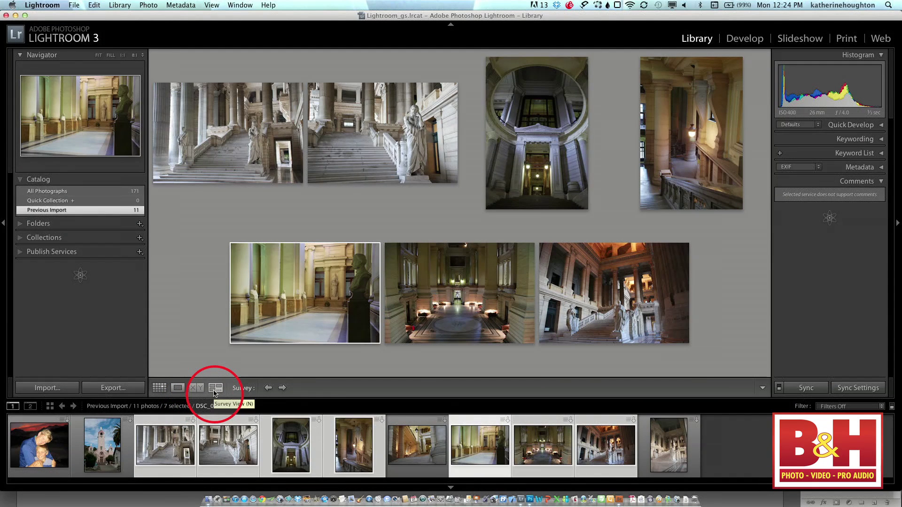
pyautogui.click(198, 389)
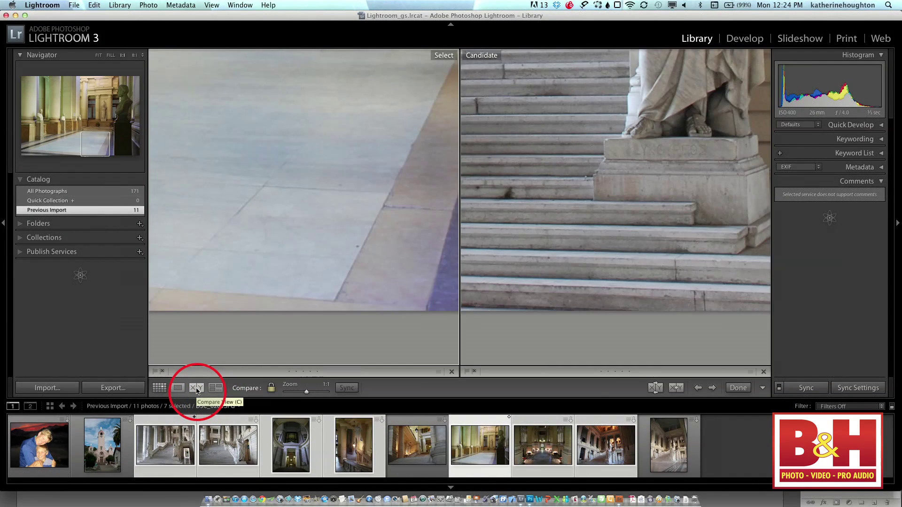
pyautogui.click(265, 319)
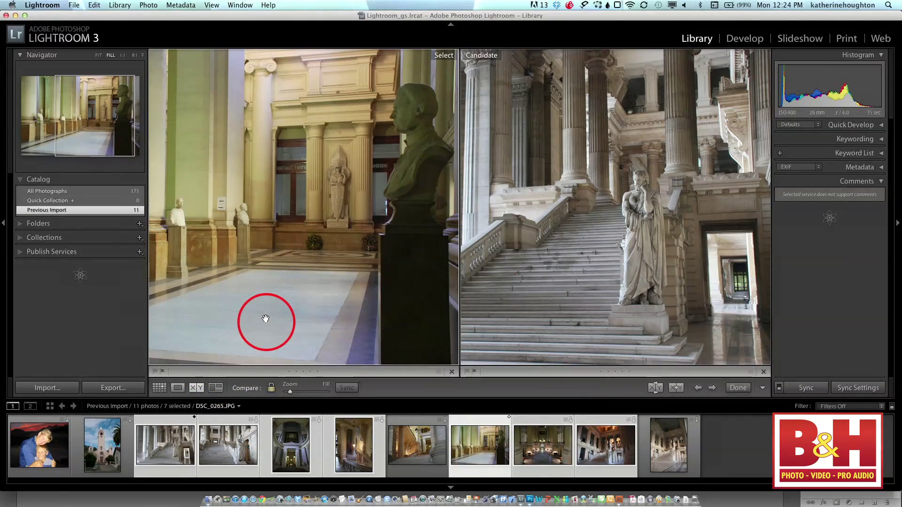
pyautogui.click(265, 319)
pyautogui.click(265, 319)
pyautogui.press('super+minus')
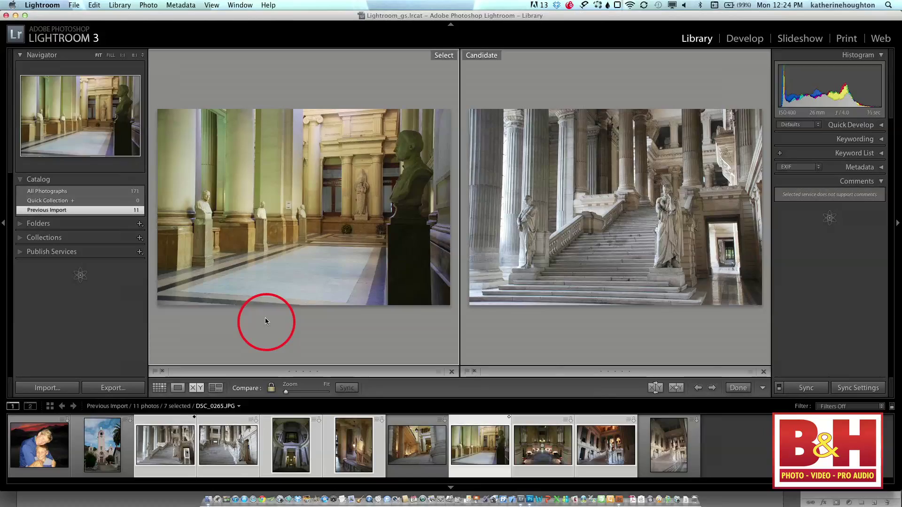
pyautogui.click(266, 319)
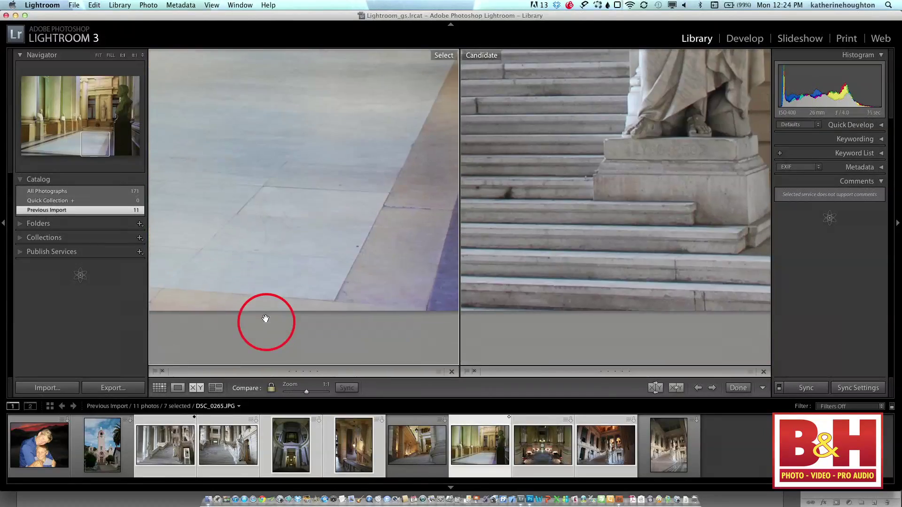
pyautogui.click(265, 319)
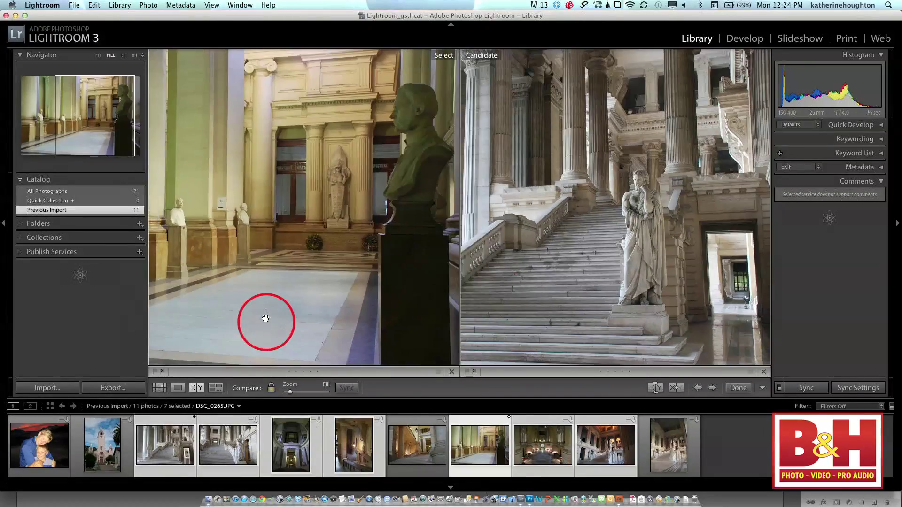
# Zoom out of the compared photos, show the selected photo in Loupe view and return to the Library grid.
pyautogui.press('super+minus')
pyautogui.click(178, 387)
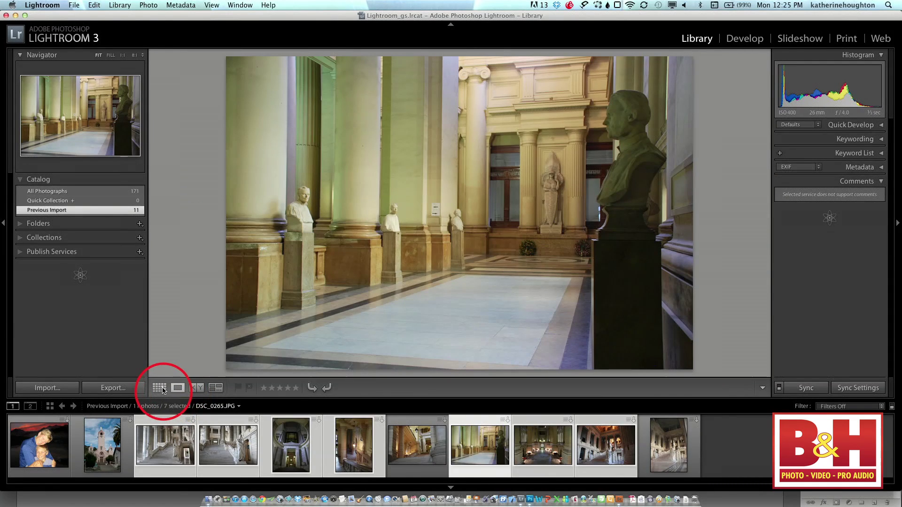
pyautogui.click(163, 390)
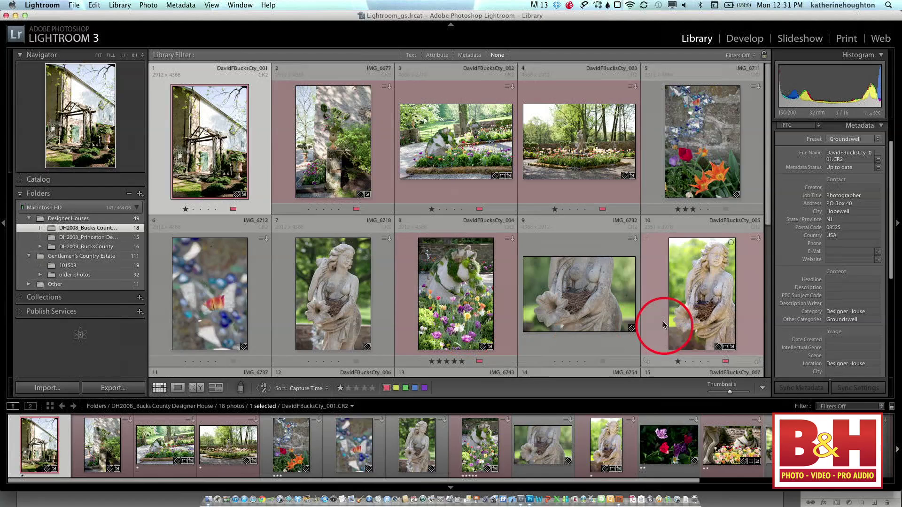
# Filter the DH2008_Bucks County Designer House photos by rating to three stars and higher.
pyautogui.moveTo(767, 214); pyautogui.dragTo(765, 379)
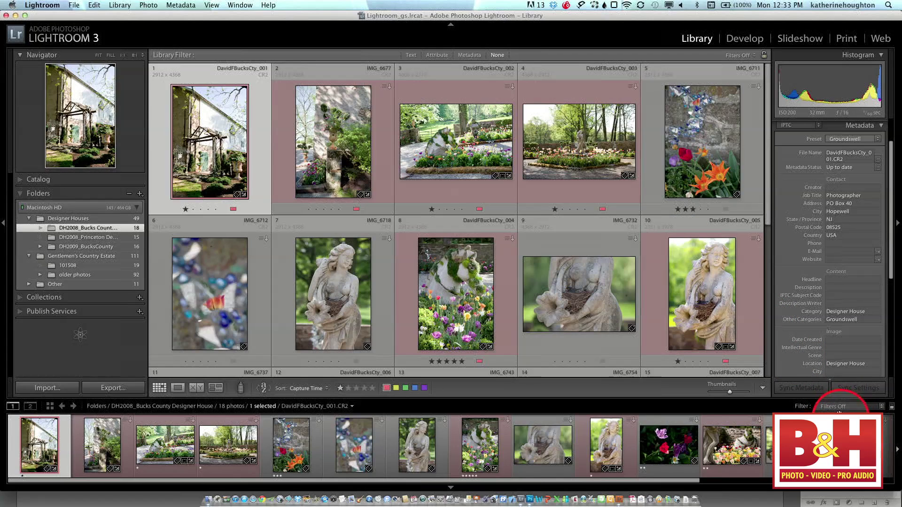
pyautogui.click(881, 408)
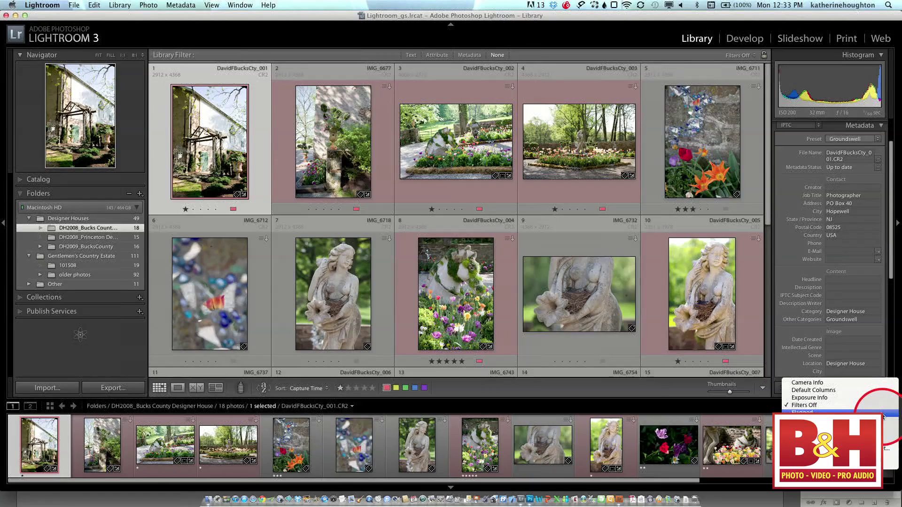
pyautogui.click(817, 428)
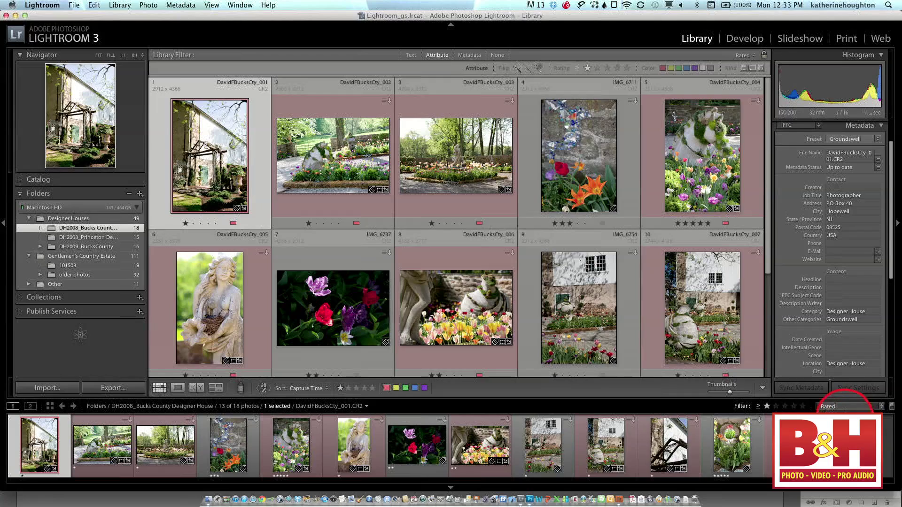
pyautogui.click(776, 407)
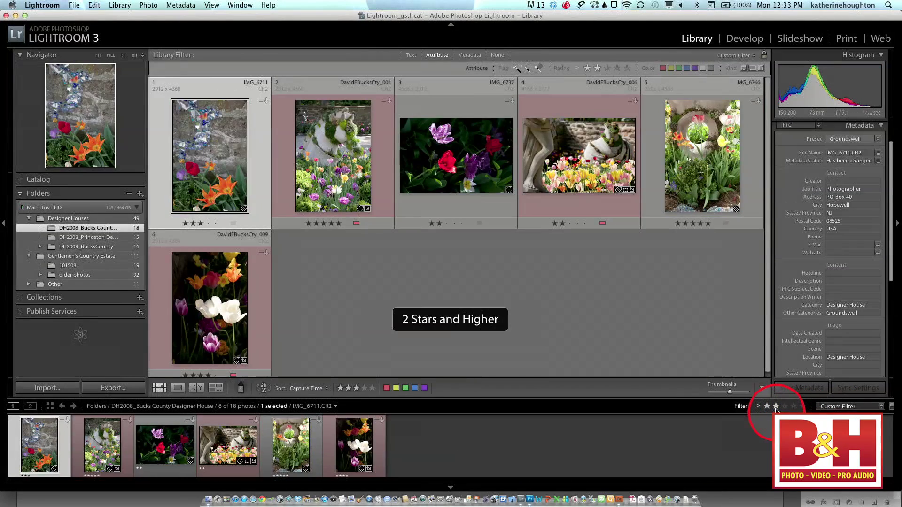
pyautogui.click(784, 406)
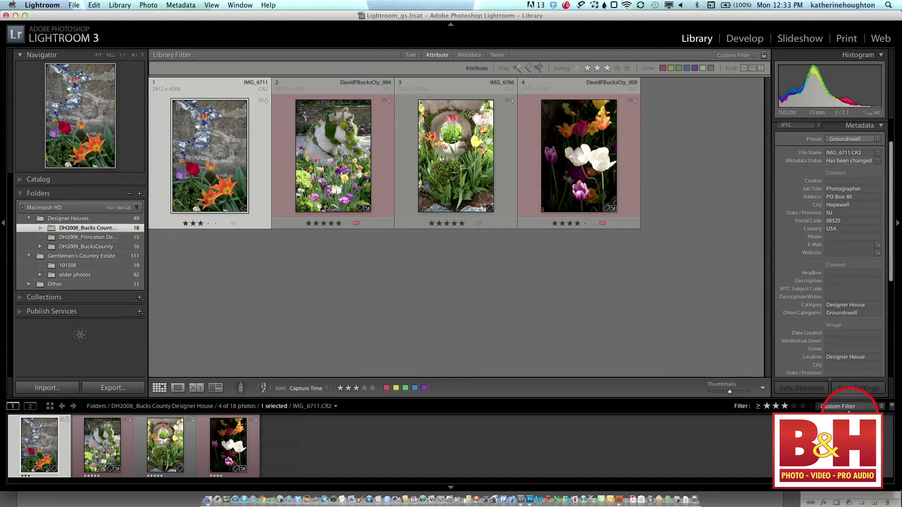
pyautogui.click(128, 479)
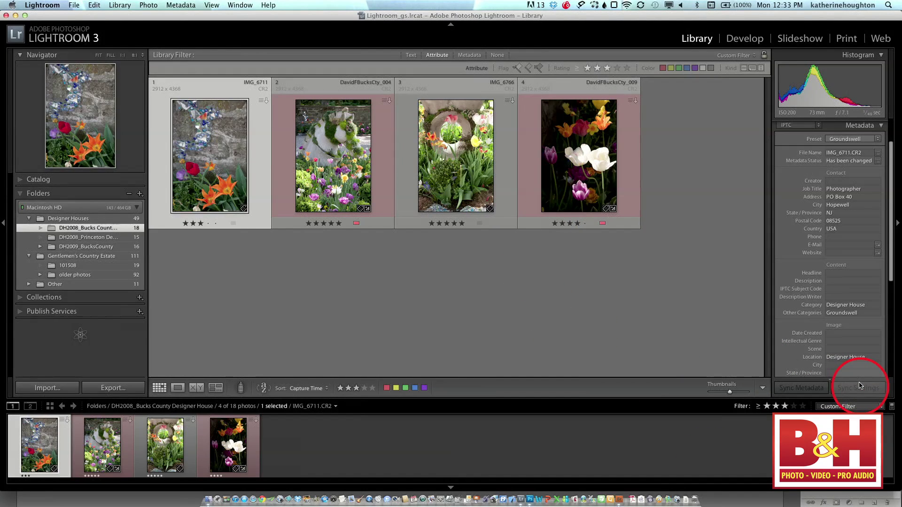
# Toggle the three-star rating filter off and on repeatedly to compare filtered and unfiltered photos.
pyautogui.click(893, 407)
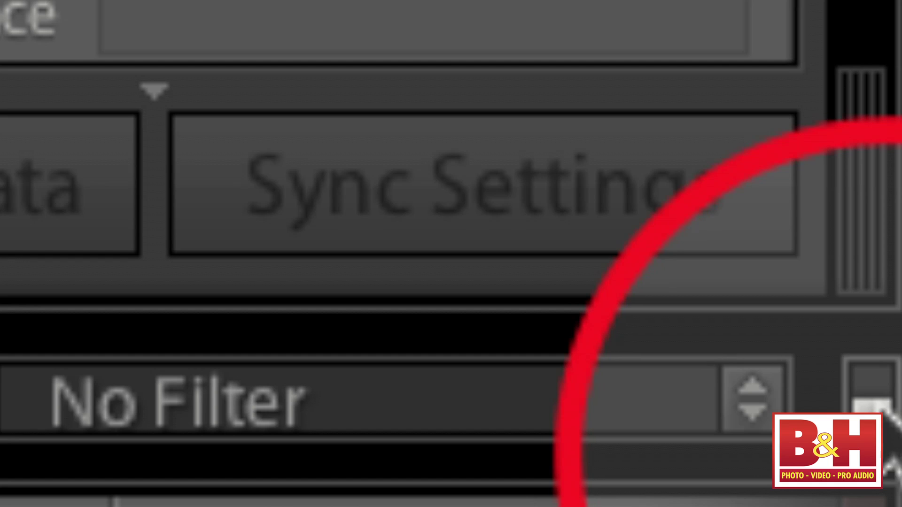
pyautogui.click(876, 399)
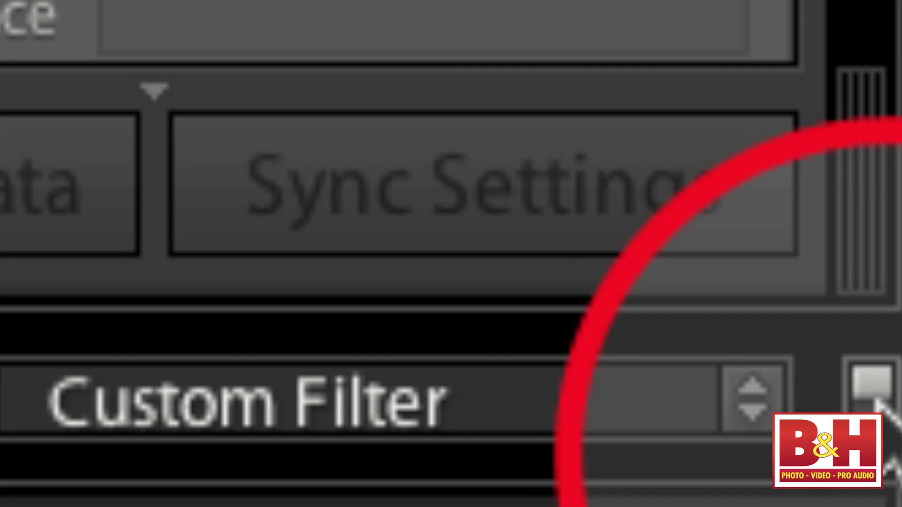
pyautogui.click(874, 397)
pyautogui.click(878, 404)
pyautogui.click(879, 404)
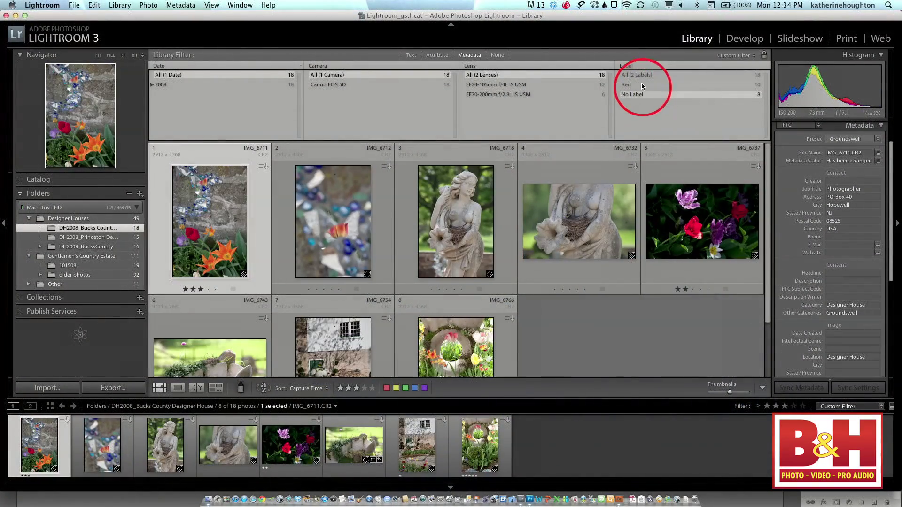
# Reset the metadata filter to all labels, expand the 2008 dates and filter by the EF70-200mm f/2.8L IS USM lens.
pyautogui.click(641, 76)
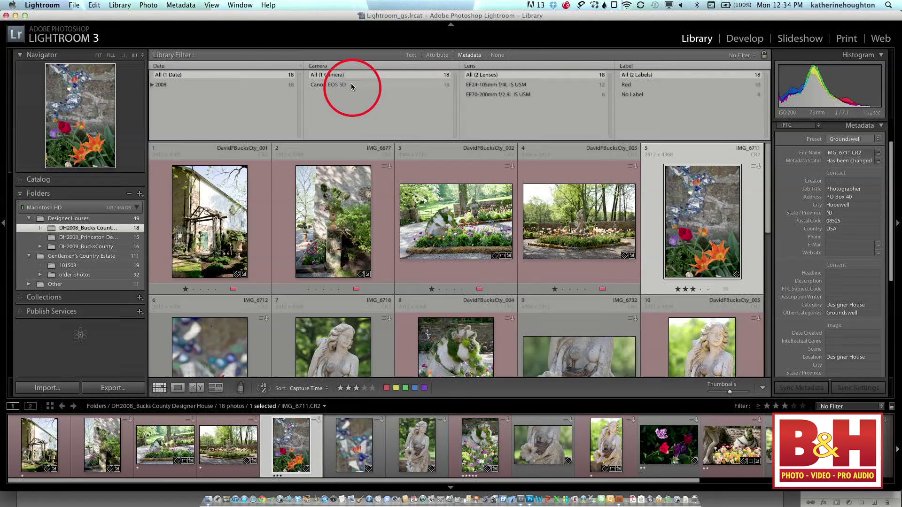
pyautogui.click(156, 94)
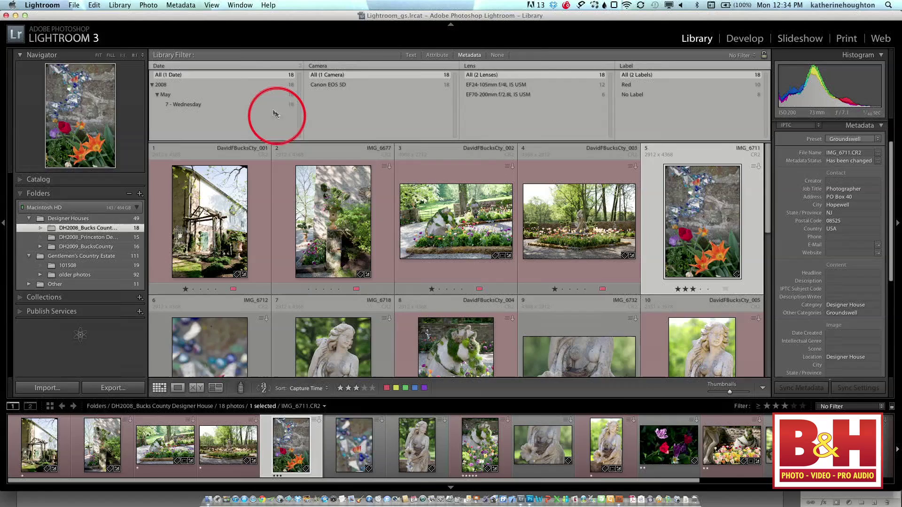
pyautogui.click(486, 95)
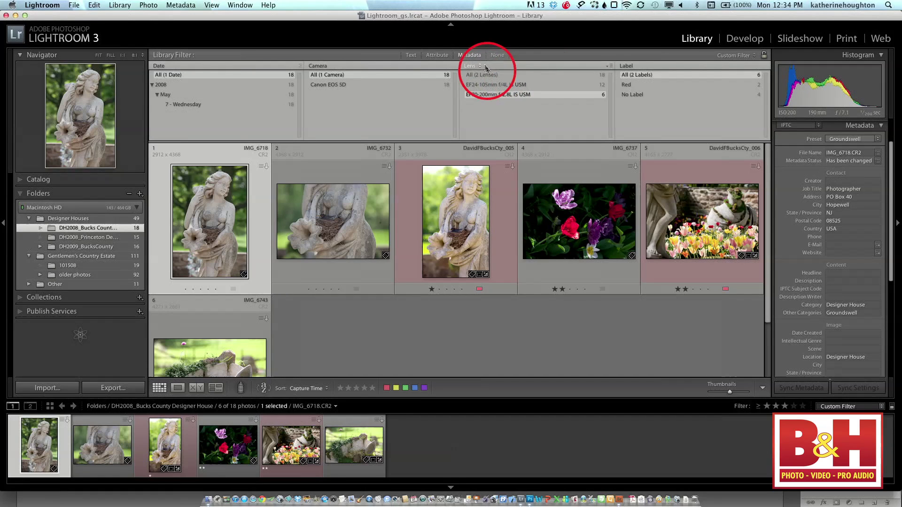
# Add an attribute filter for the Red label with a rating of one star and higher.
pyautogui.click(437, 55)
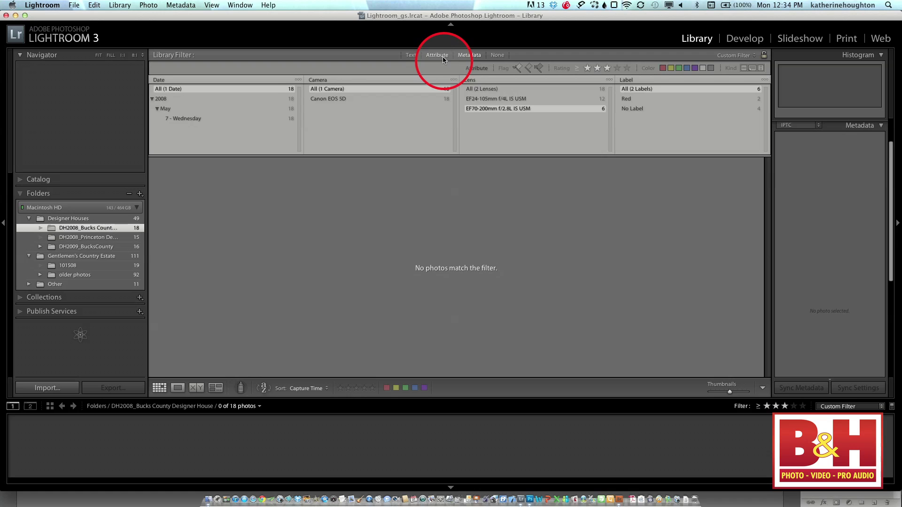
pyautogui.click(663, 69)
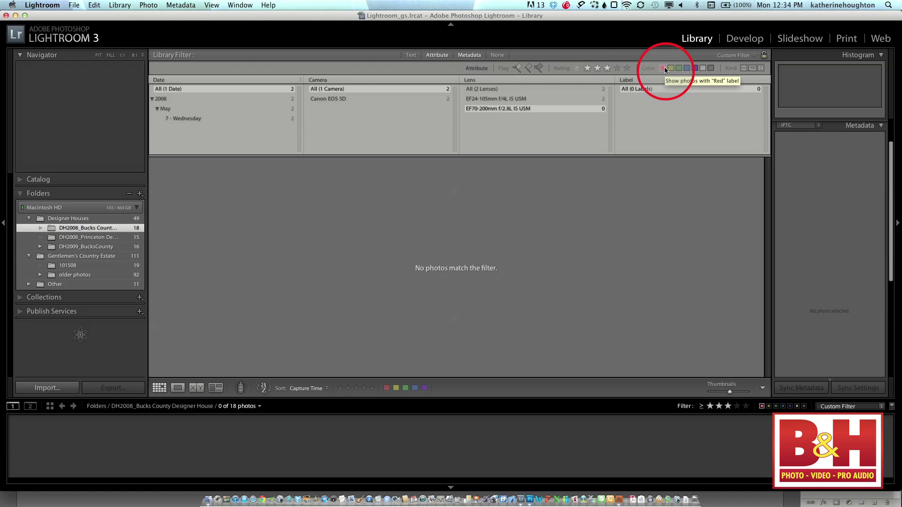
pyautogui.click(587, 68)
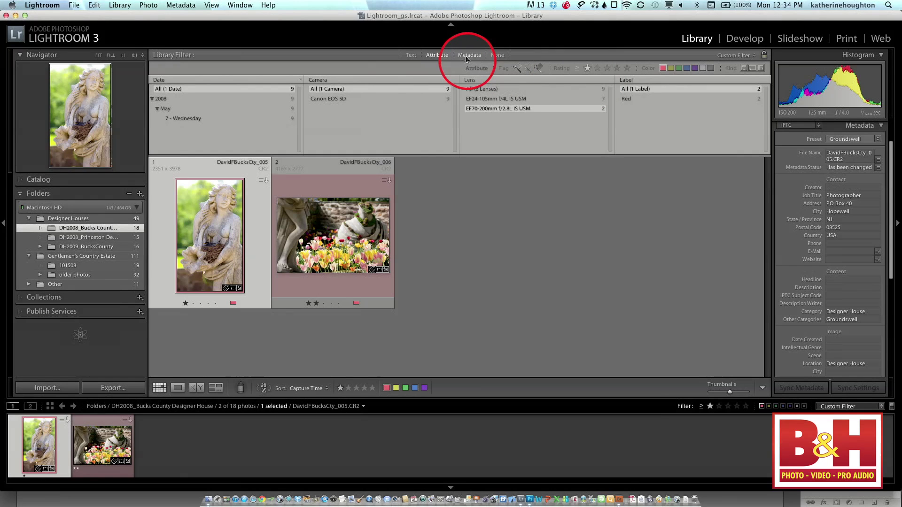
# Add a text filter for Bucks in any searchable field, and clear all the library filters.
pyautogui.click(410, 55)
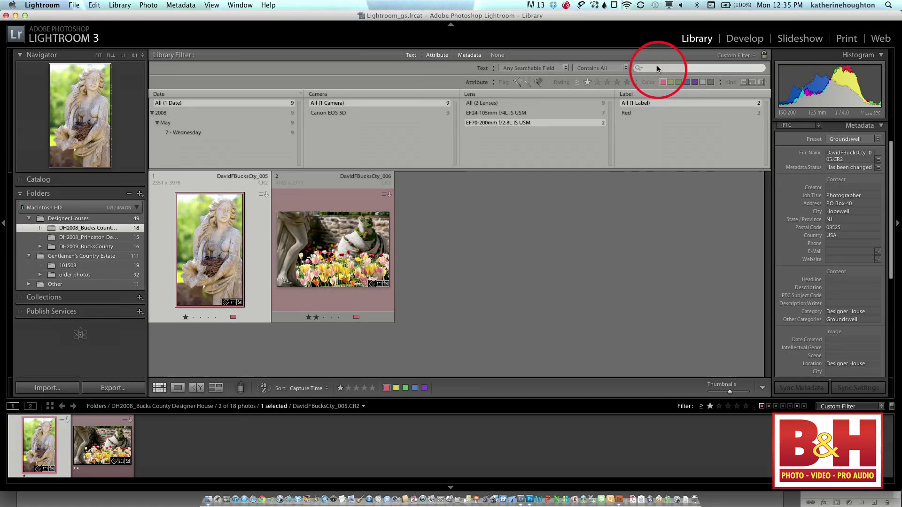
pyautogui.write('Bucks')
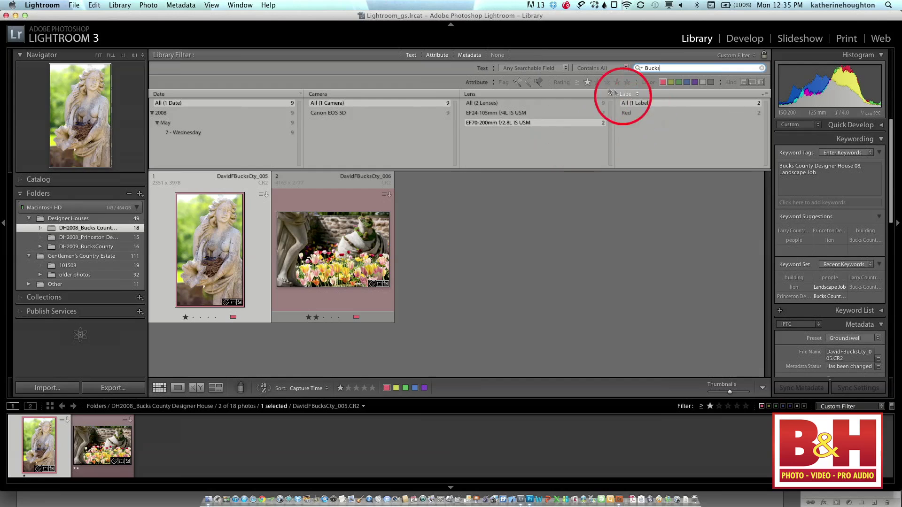
pyautogui.press('6')
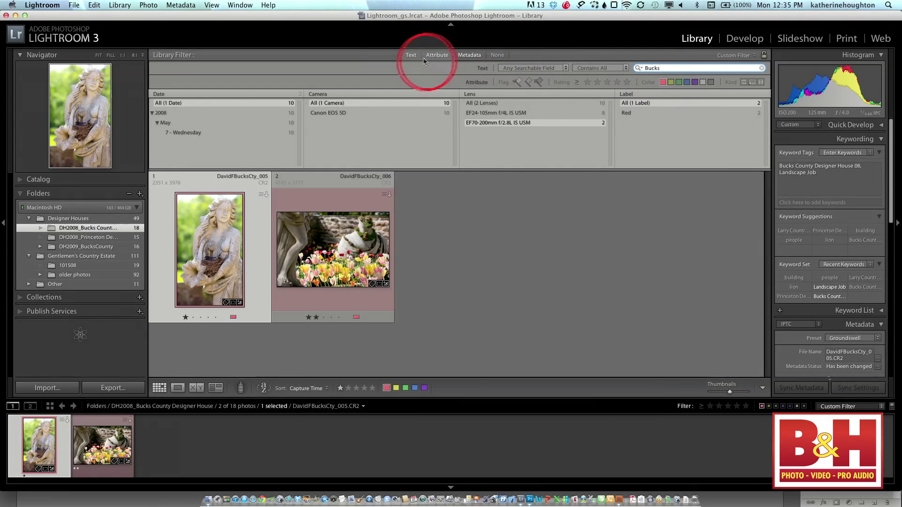
pyautogui.click(496, 55)
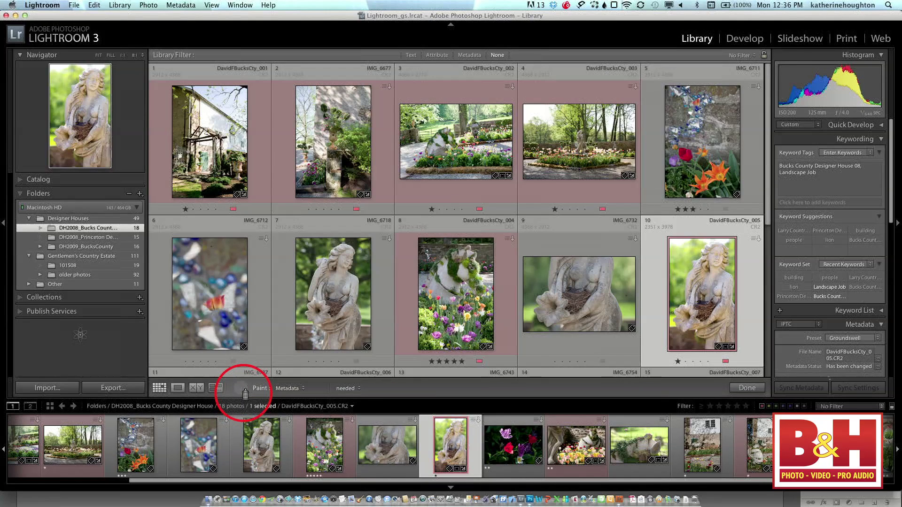
# Paint the Flagged status onto the four photos from IMG_6718 to the end of its row with the Painter tool, and put the tool away.
pyautogui.click(240, 387)
pyautogui.click(304, 388)
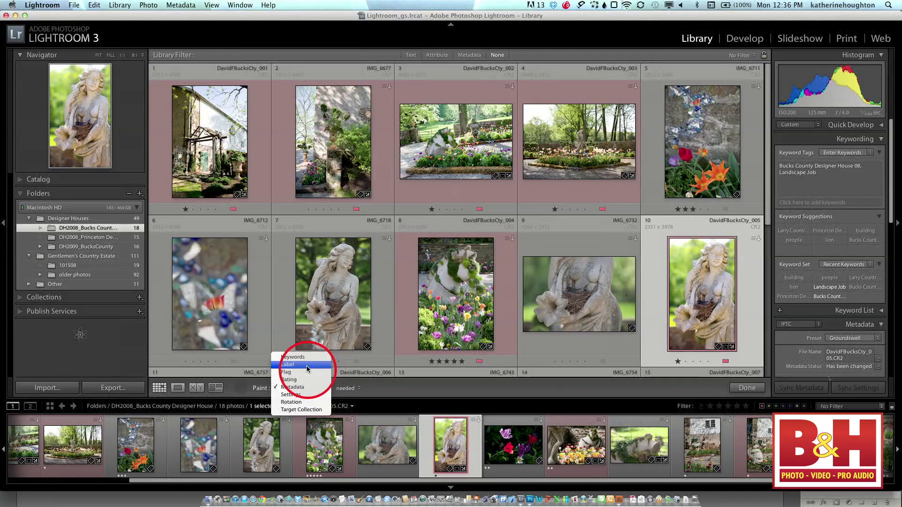
pyautogui.click(300, 372)
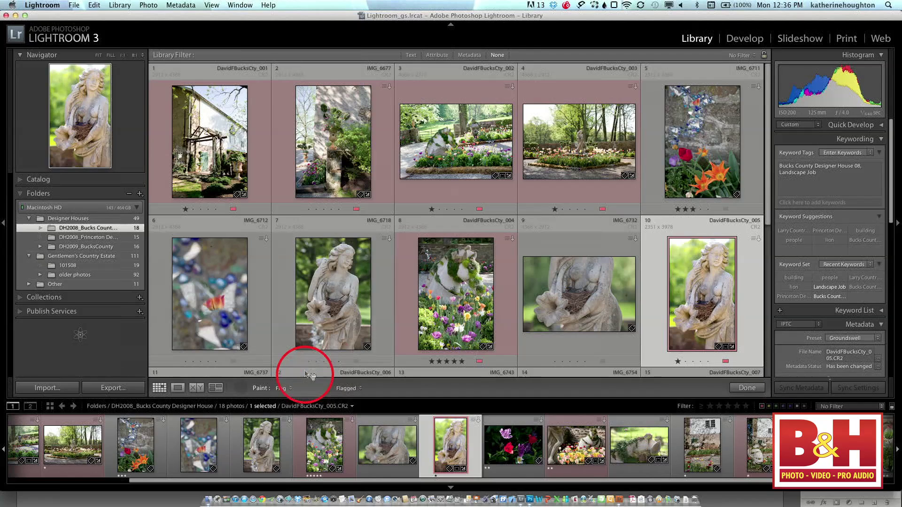
pyautogui.click(348, 388)
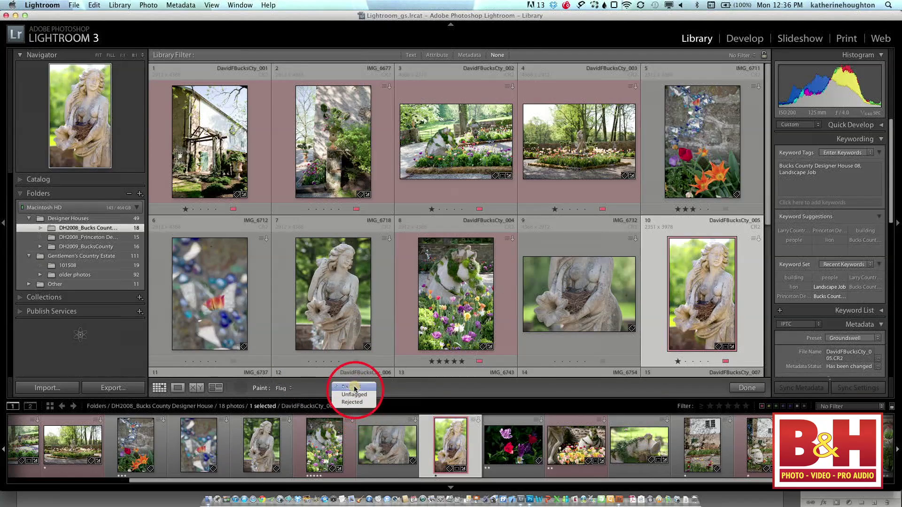
pyautogui.click(352, 388)
pyautogui.moveTo(354, 354)
pyautogui.mouseDown()
pyautogui.moveTo(364, 318)
pyautogui.moveTo(438, 316)
pyautogui.moveTo(517, 288)
pyautogui.moveTo(610, 271)
pyautogui.moveTo(696, 270)
pyautogui.mouseUp()
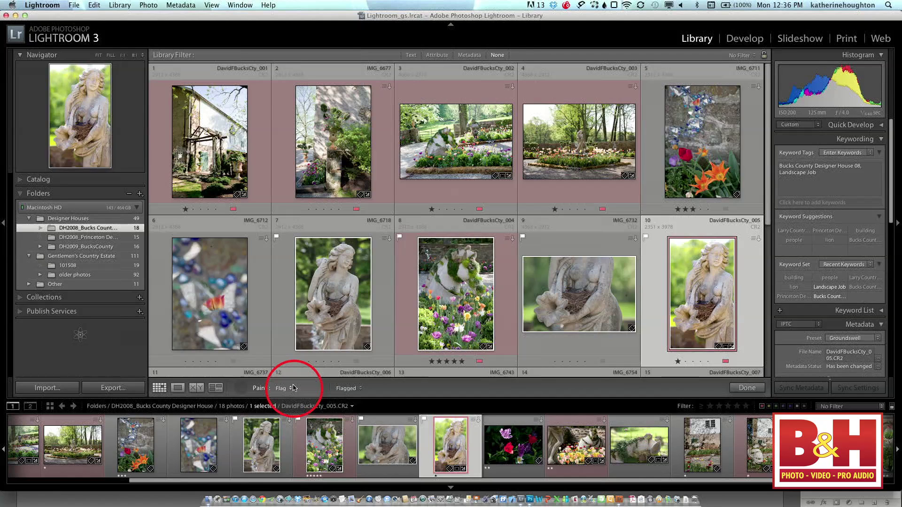
pyautogui.click(239, 388)
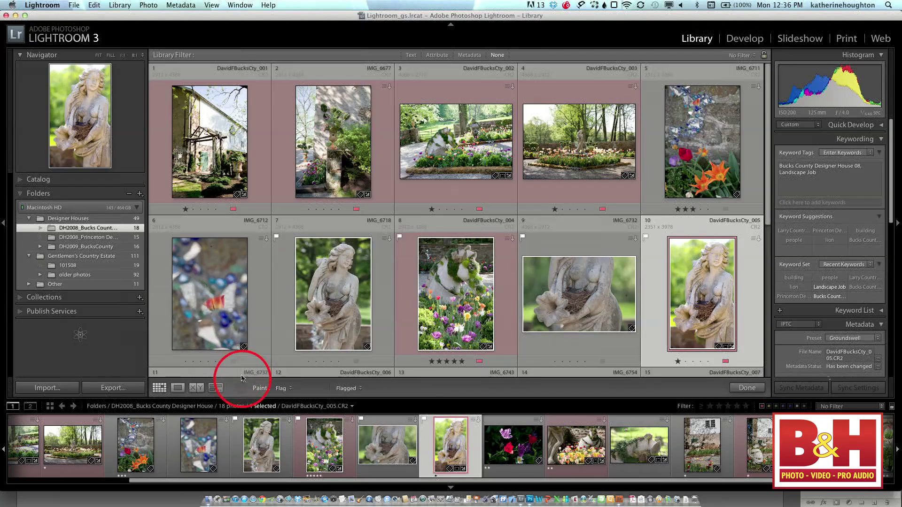
pyautogui.click(244, 389)
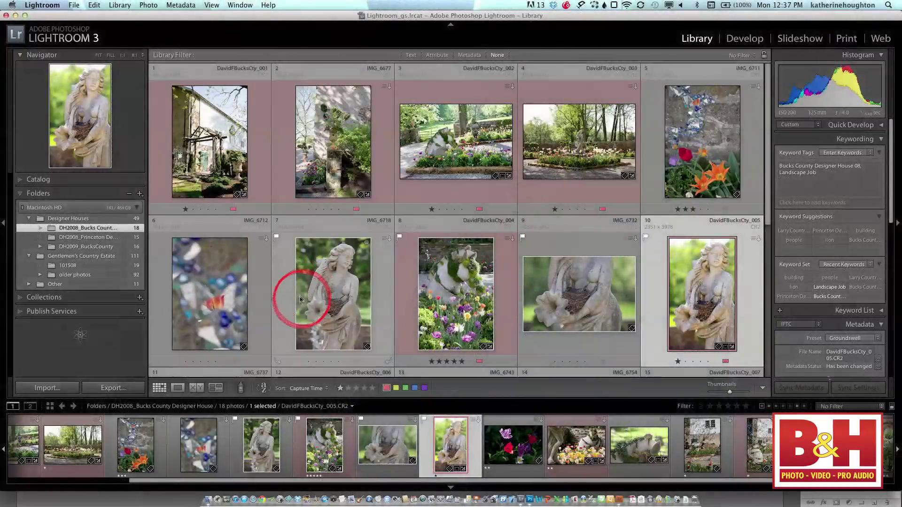
# Open the Designer Houses folder and browse its photos down to the last row.
pyautogui.scroll(-6, 301, 299)
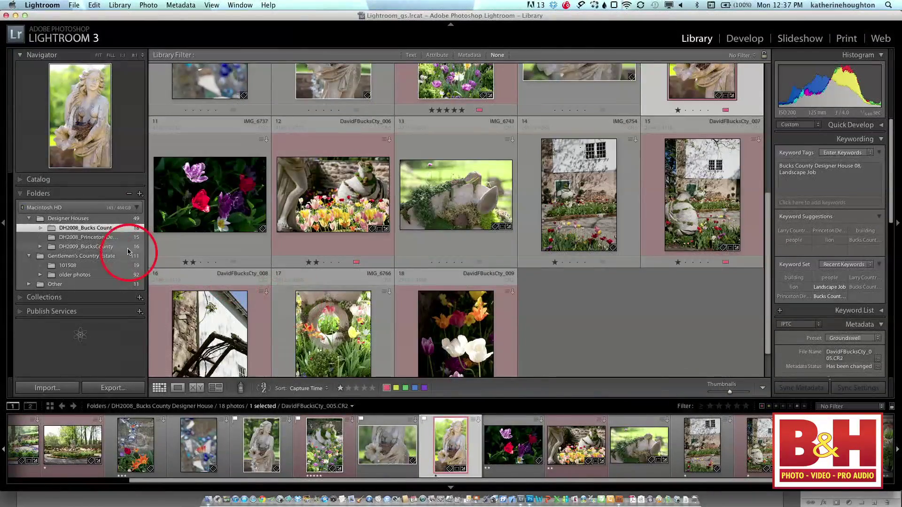
pyautogui.click(110, 219)
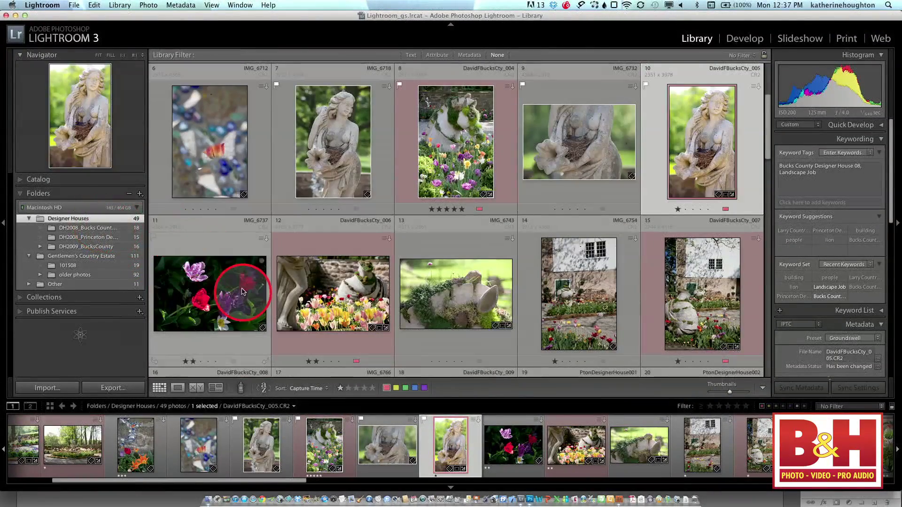
pyautogui.scroll(-9, 242, 292)
pyautogui.scroll(-4, 273, 301)
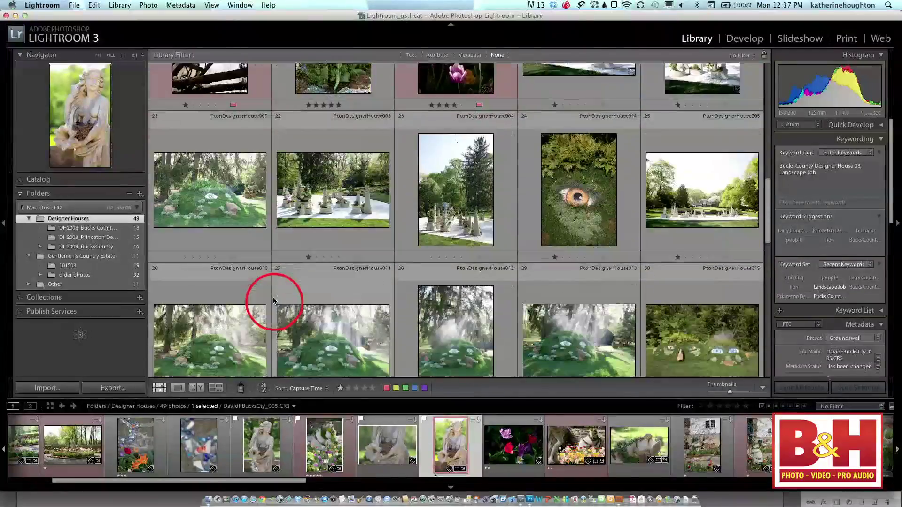
pyautogui.scroll(-12, 273, 302)
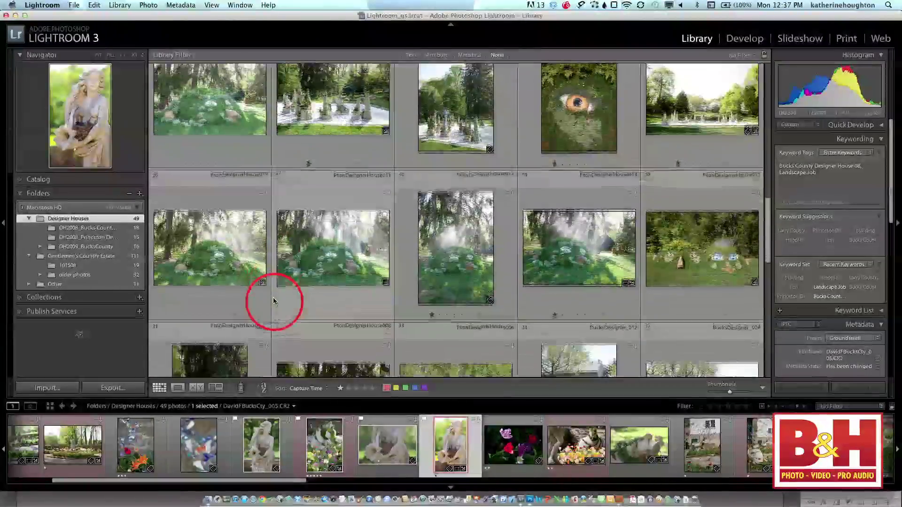
pyautogui.scroll(-2, 274, 302)
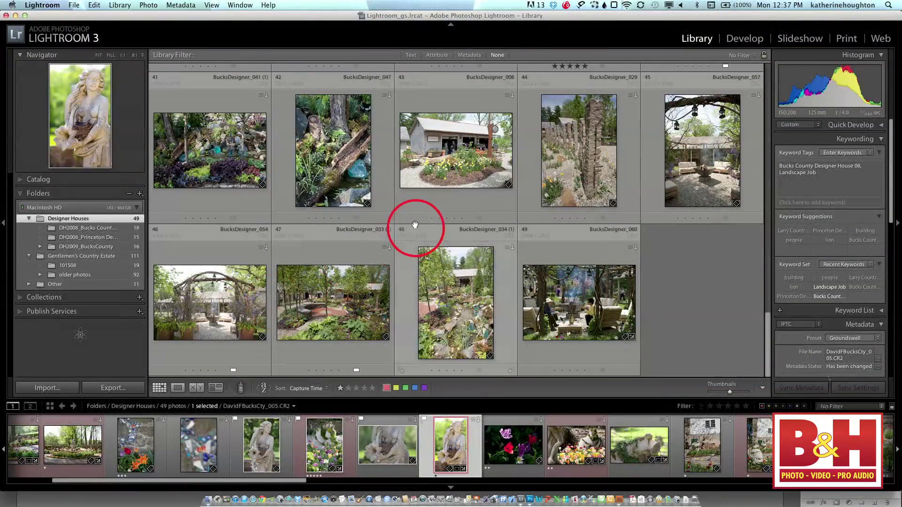
# Flag the BucksDesigner_008 photo as a pick, remove the flag again and advance to BucksDesigner_057.
pyautogui.click(474, 143)
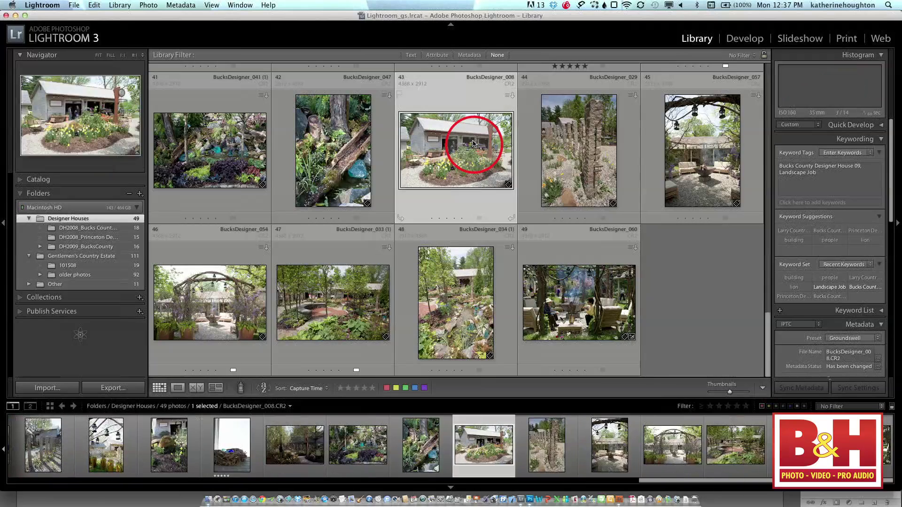
pyautogui.click(400, 102)
pyautogui.press('p')
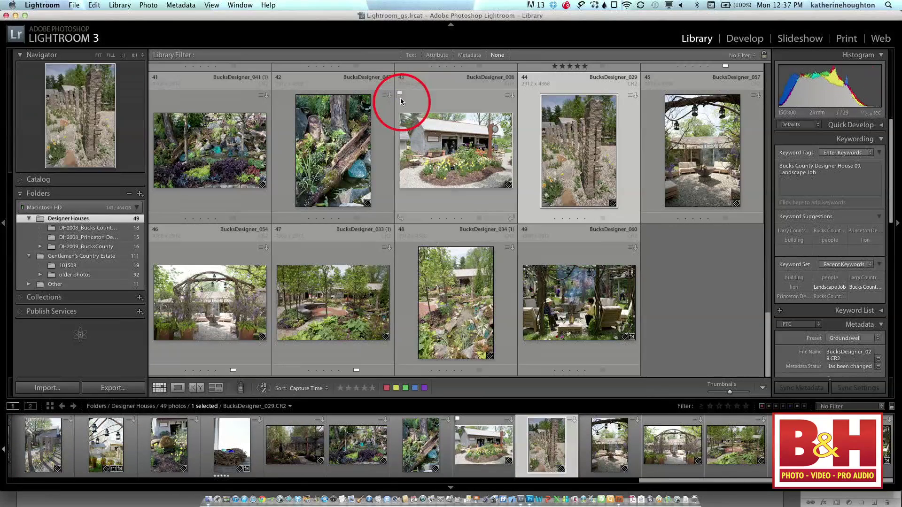
pyautogui.press('Right')
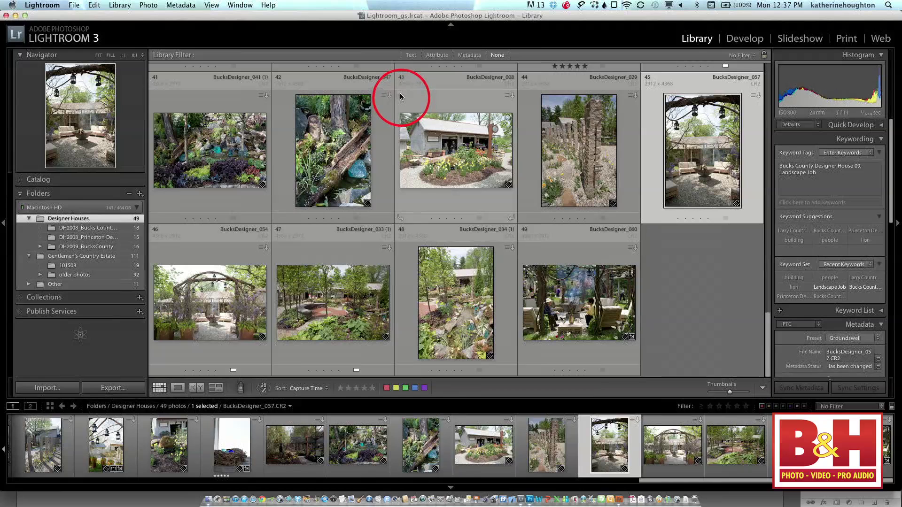
# Advance through the last row to the BucksDesigner_060 photo and flag it as a pick.
pyautogui.press('Right')
pyautogui.press('Right')
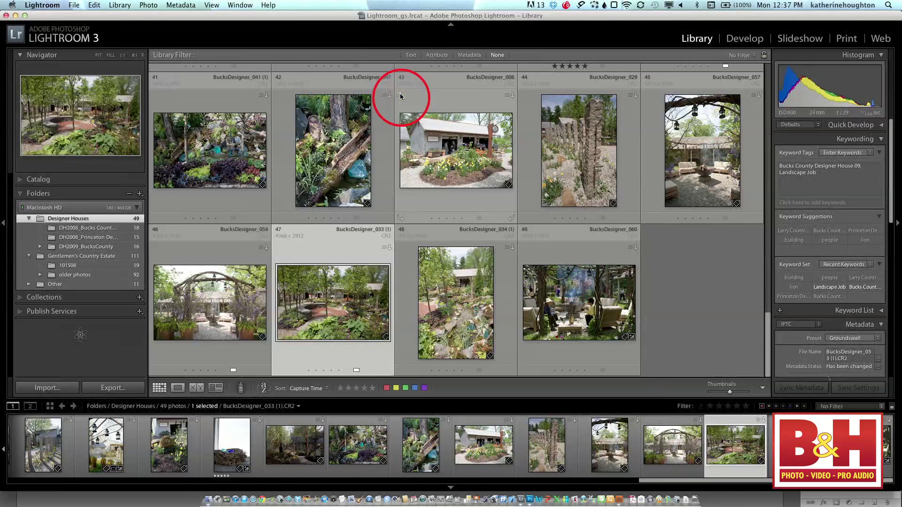
pyautogui.press('Right')
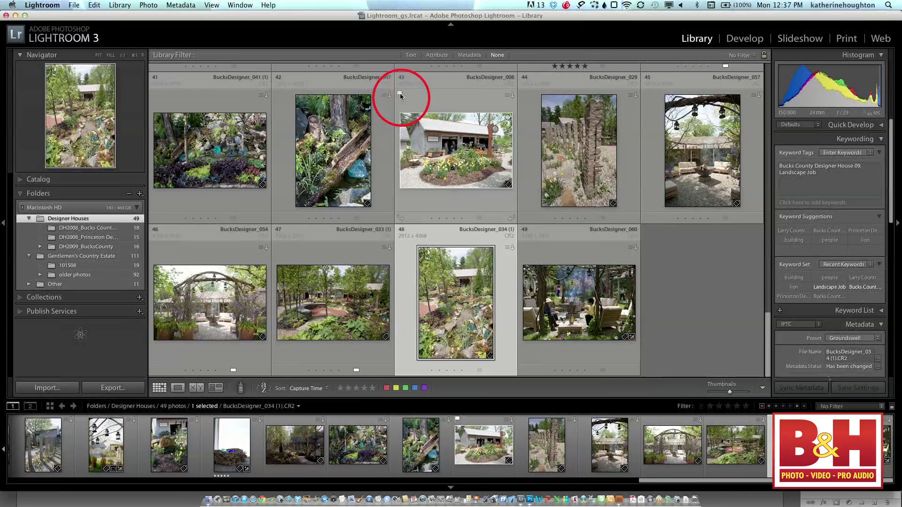
pyautogui.press('Right')
pyautogui.press('p')
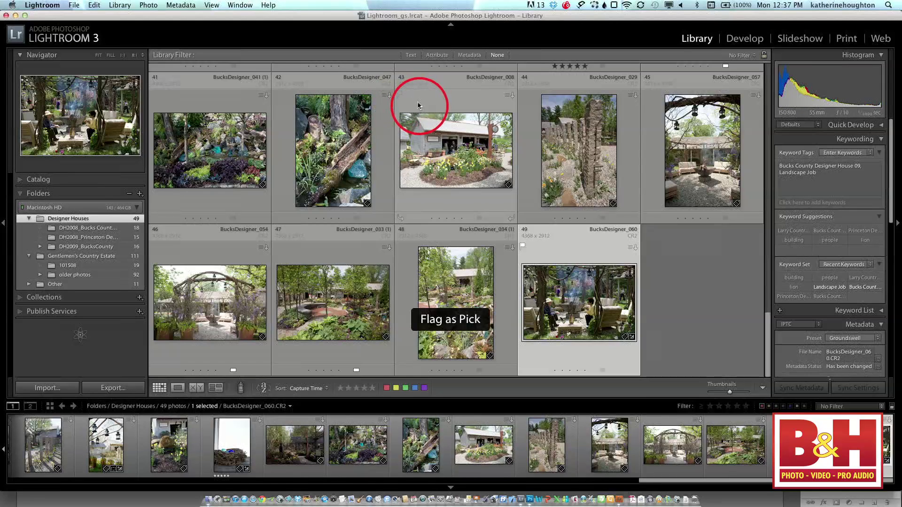
# Flag the BucksDesigner_008 and BucksDesigner_029 photos as picks and reselect BucksDesigner_008.
pyautogui.click(416, 123)
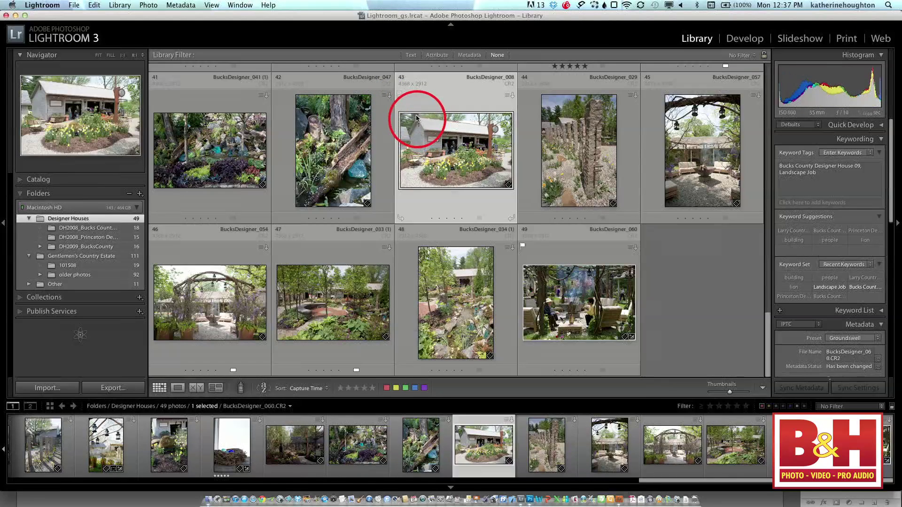
pyautogui.press('p')
pyautogui.press('p')
pyautogui.click(440, 174)
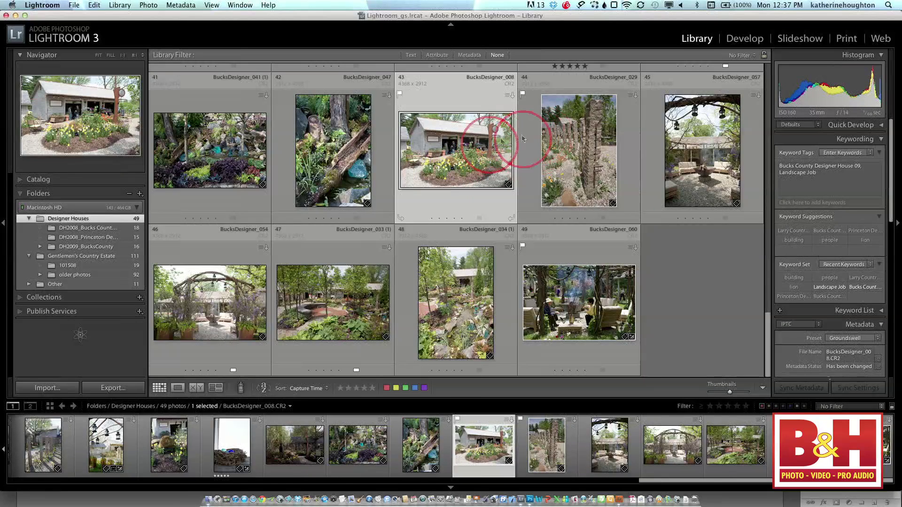
# Flag the BucksDesigner_054 and BucksDesigner_033 (1) photos as picks, starting the review from BucksDesigner_057.
pyautogui.click(695, 121)
pyautogui.press('p')
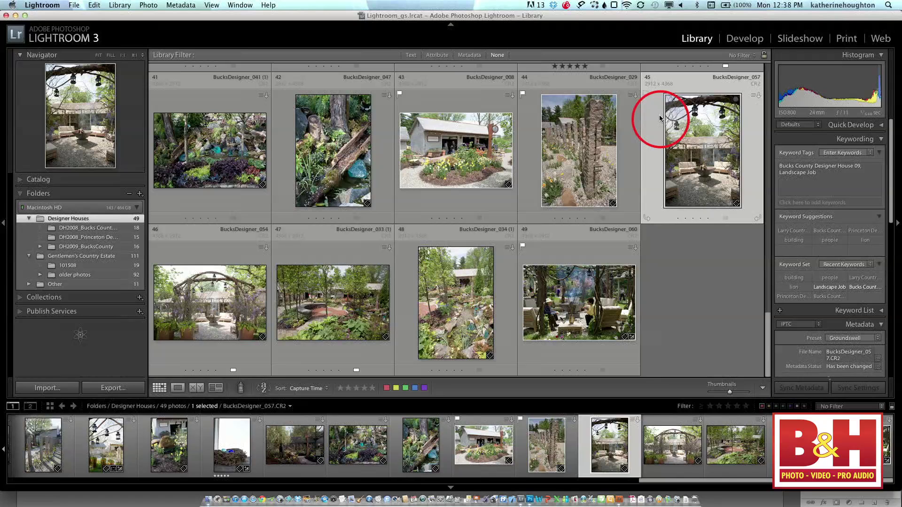
pyautogui.press('Right')
pyautogui.press('p')
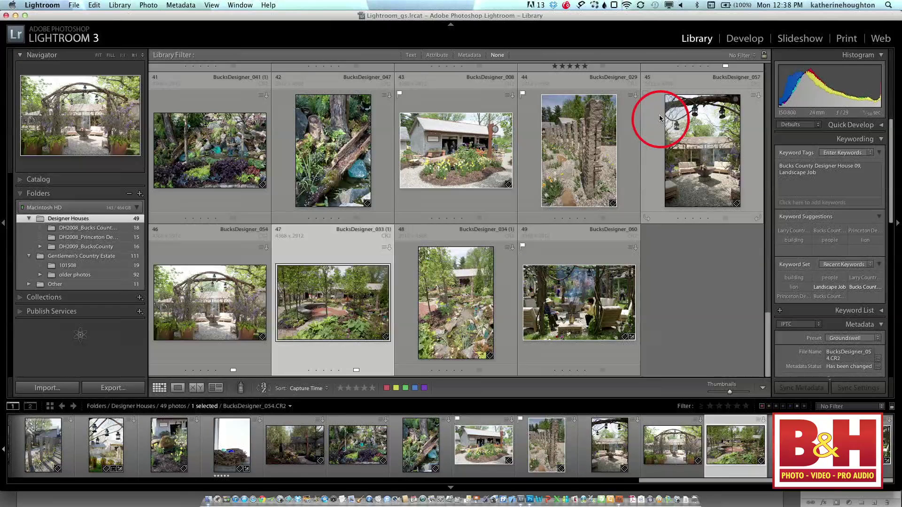
pyautogui.press('p')
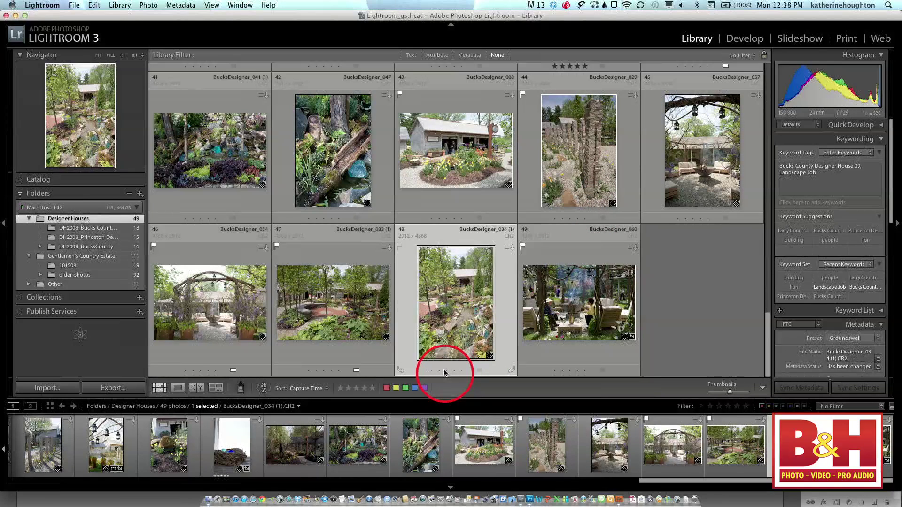
# Rate the BucksDesigner_034 (1) photo one star, raise it to two stars and finish with three stars.
pyautogui.press('1')
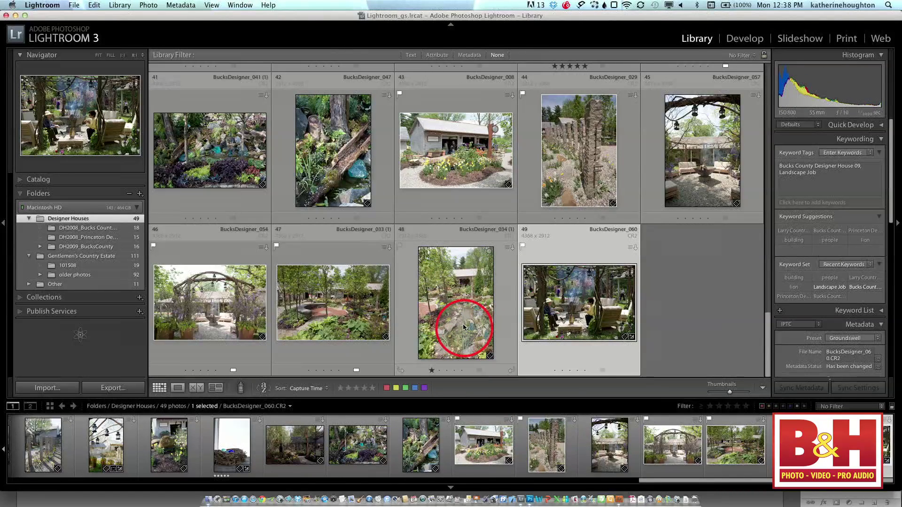
pyautogui.click(485, 370)
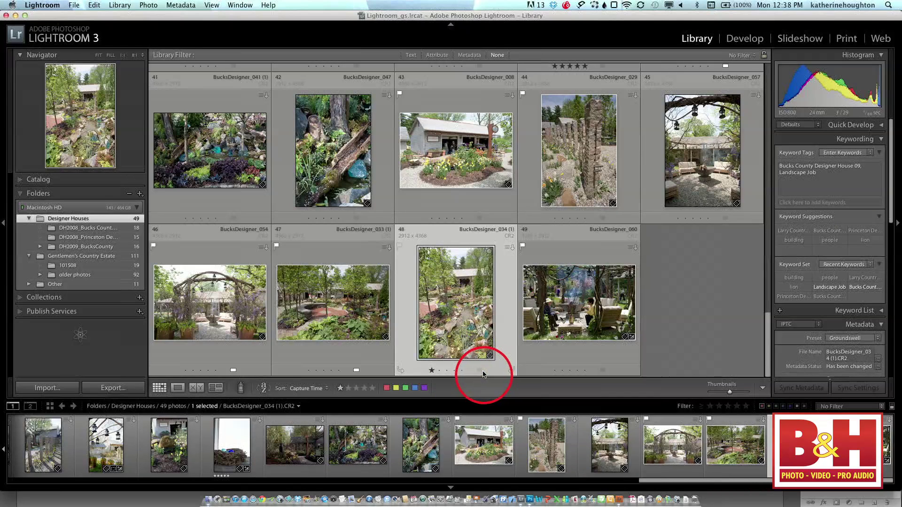
pyautogui.click(439, 371)
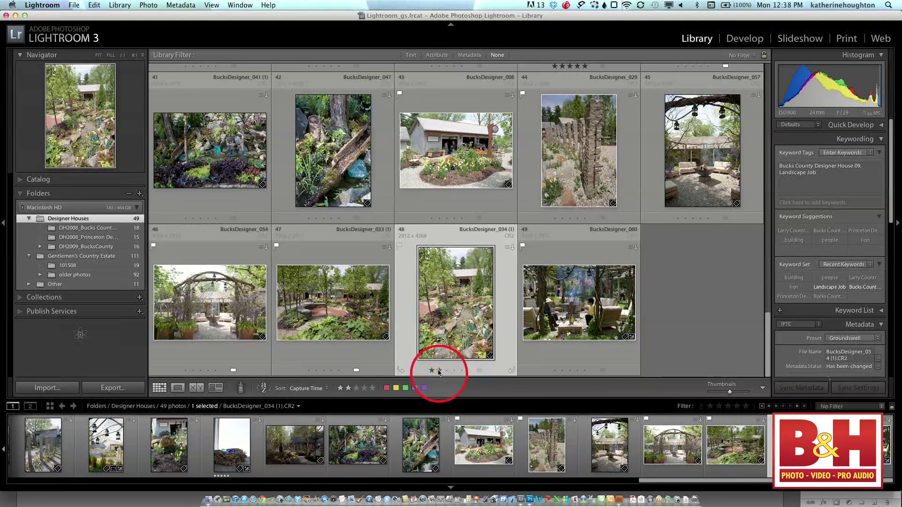
pyautogui.press('3')
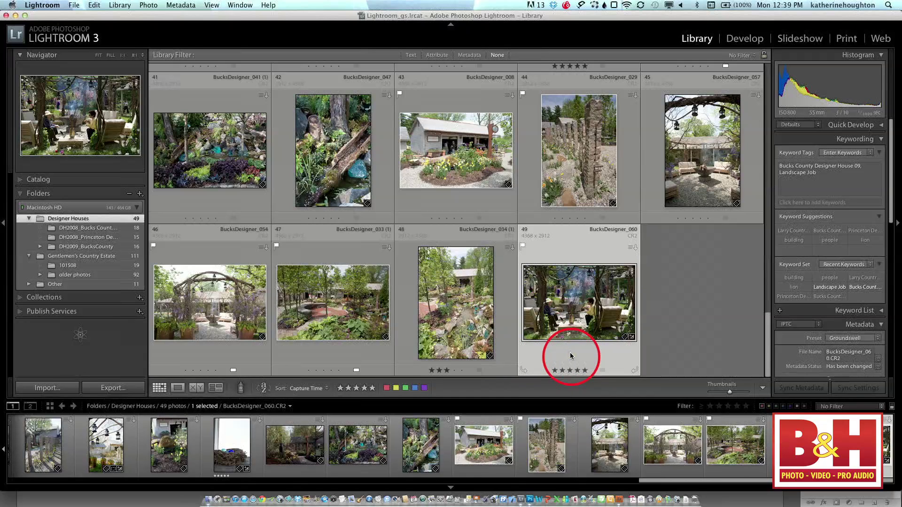
# Rate the BucksDesigner_060 photo four stars, switch its color label through yellow and green to blue, and clear its star rating.
pyautogui.press('4')
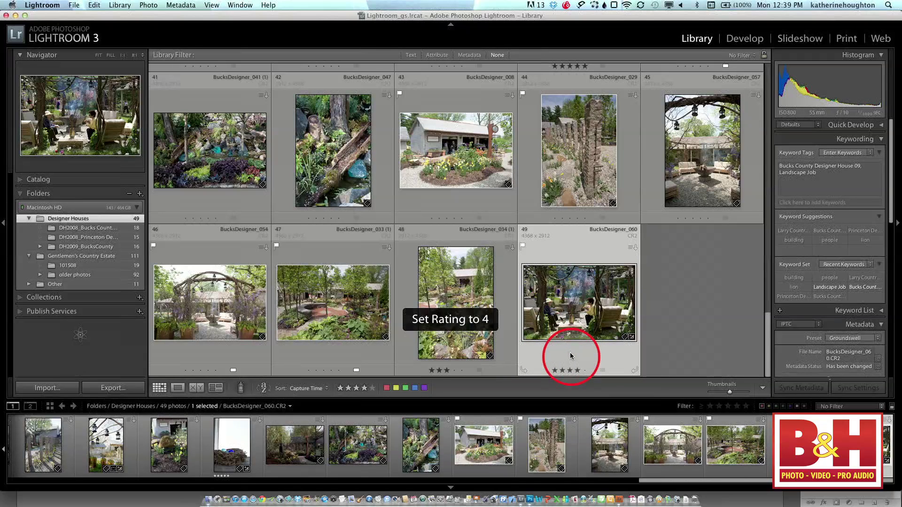
pyautogui.press('7')
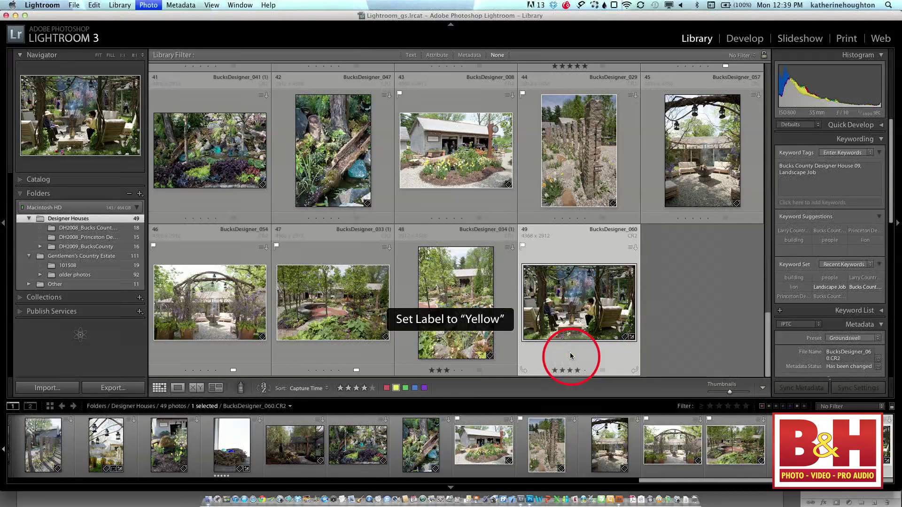
pyautogui.press('8')
pyautogui.press('9')
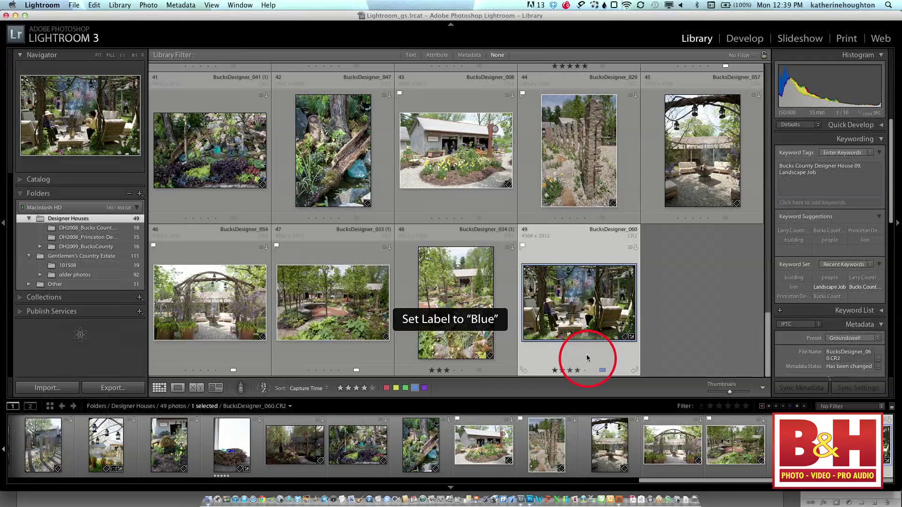
pyautogui.press('0')
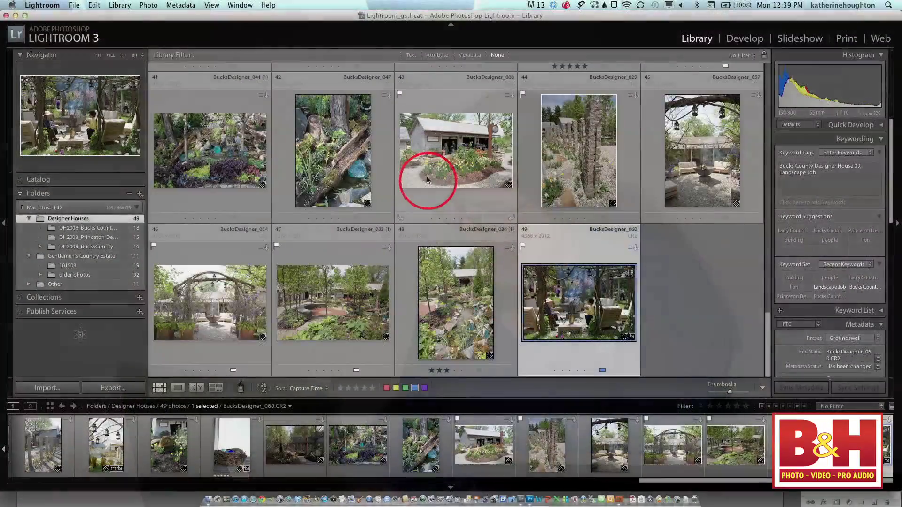
# Create a collection named DesignerHouse that includes the seven selected photos from BucksDesigner_008 through BucksDesigner_060.
pyautogui.keyDown('shift'); pyautogui.click(437, 176); pyautogui.keyUp('shift')
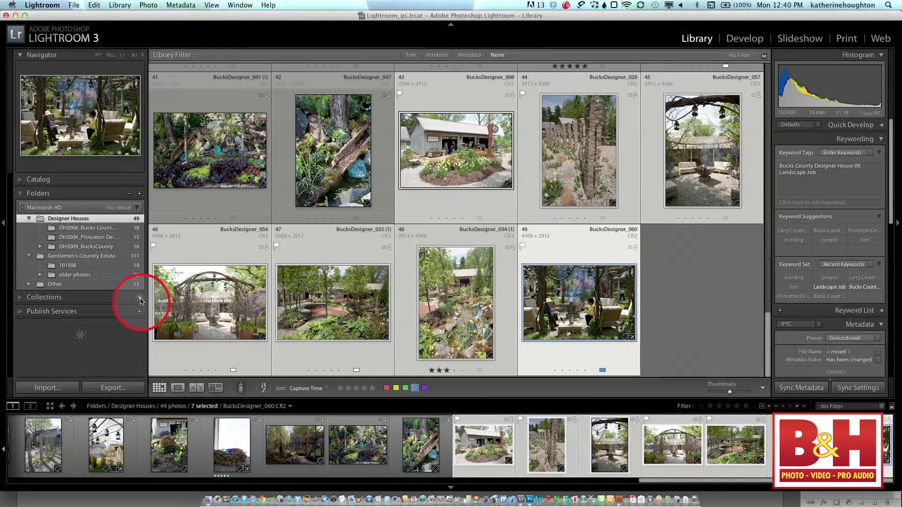
pyautogui.click(20, 298)
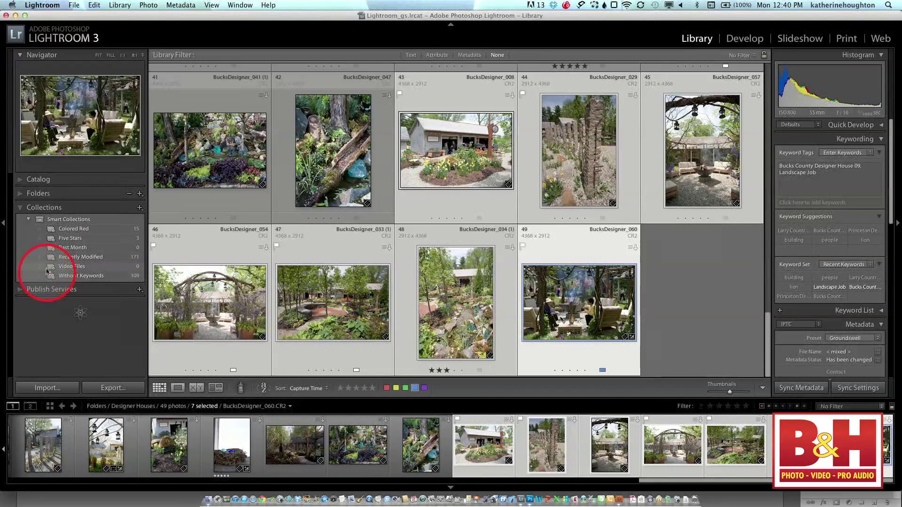
pyautogui.click(139, 208)
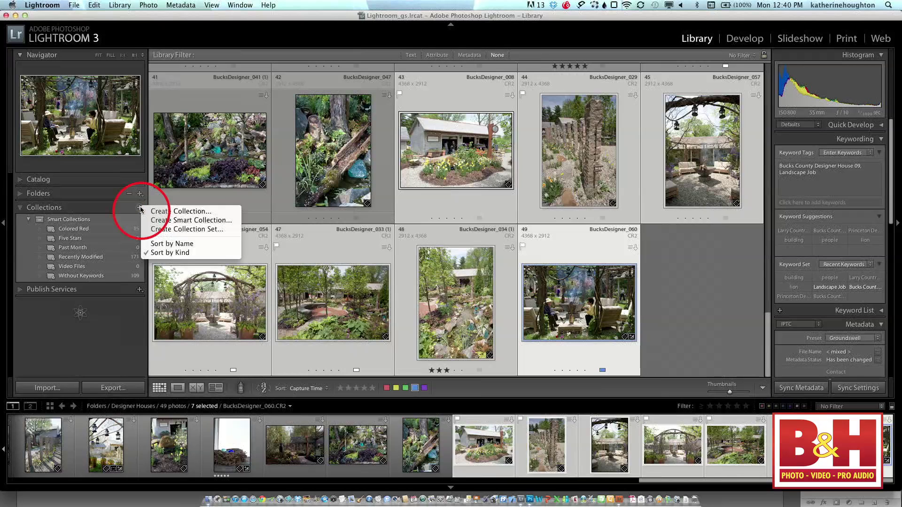
pyautogui.click(227, 212)
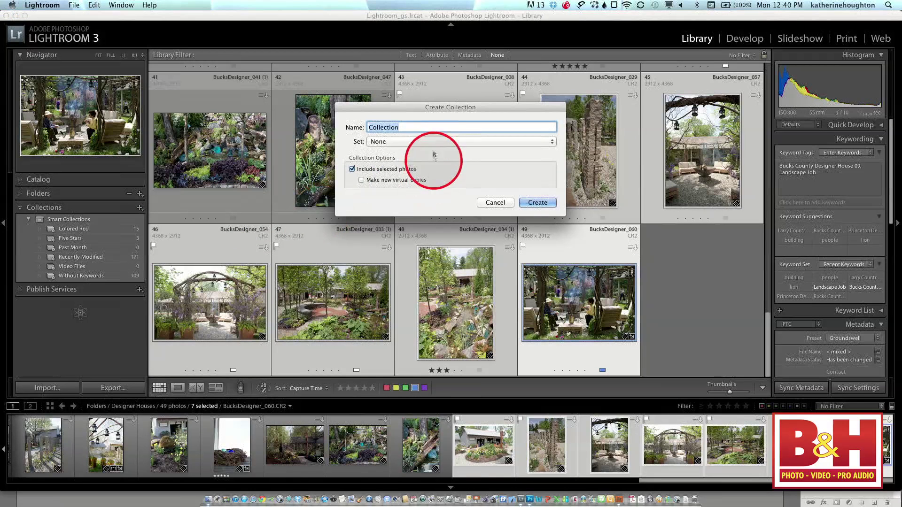
pyautogui.click(421, 141)
pyautogui.moveTo(420, 158); pyautogui.dragTo(420, 126)
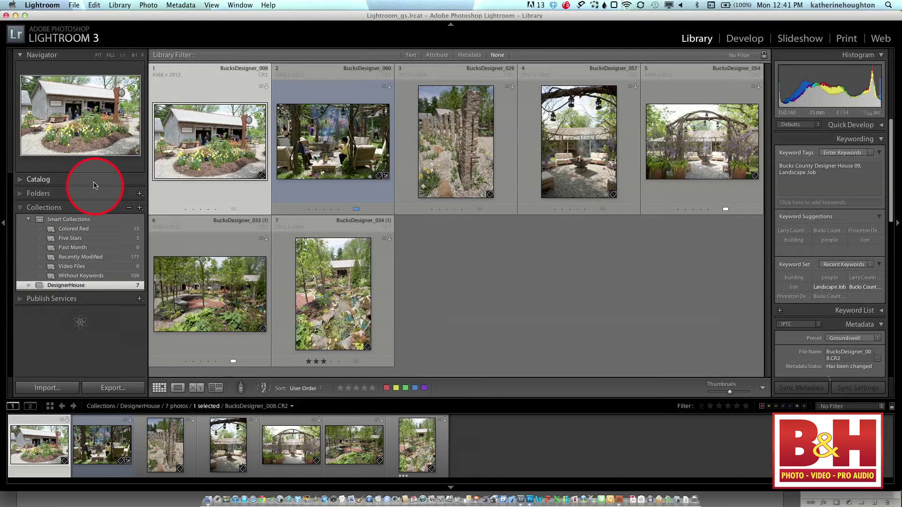
# Show all photographs in the catalog and add the BucksDesigner_029 photo to the DesignerHouse collection.
pyautogui.click(21, 180)
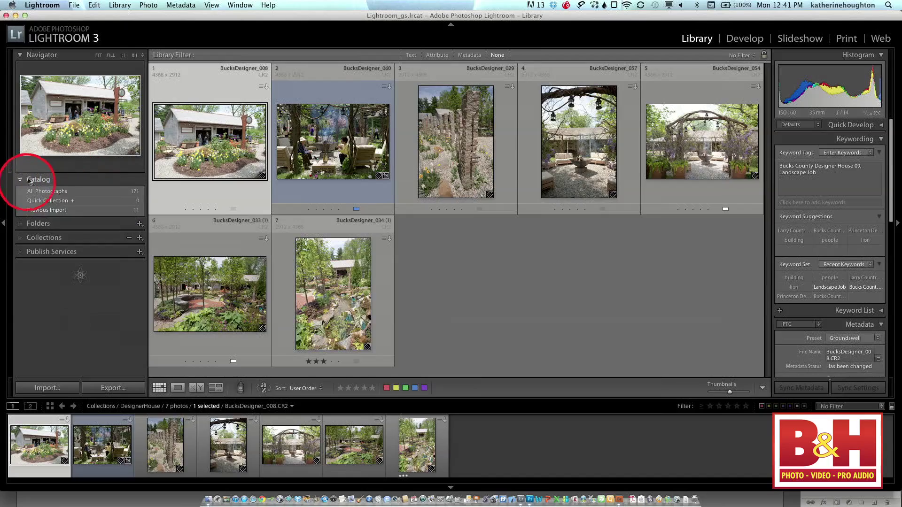
pyautogui.click(54, 191)
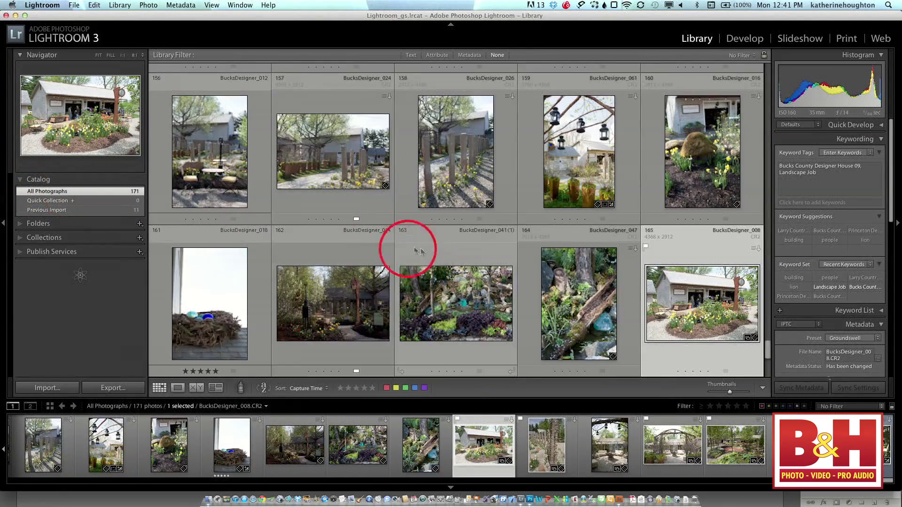
pyautogui.scroll(-6, 425, 252)
pyautogui.scroll(1, 424, 251)
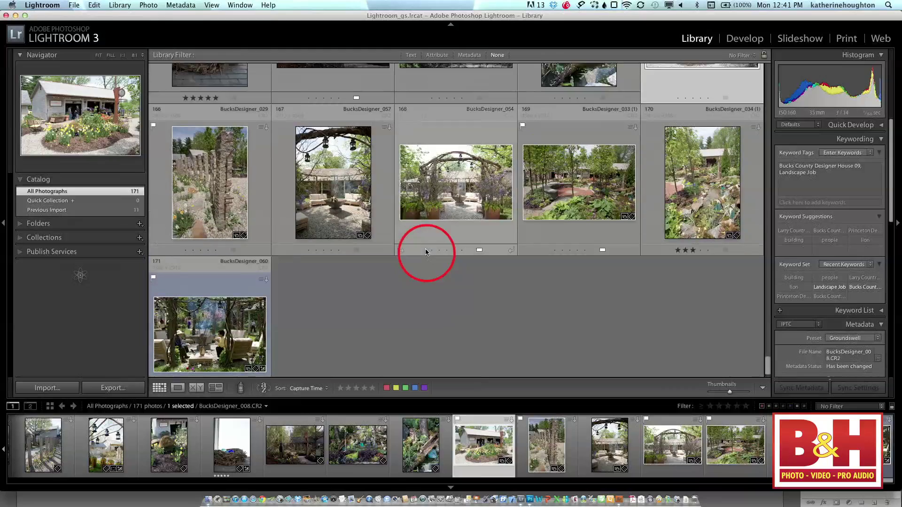
pyautogui.click(26, 237)
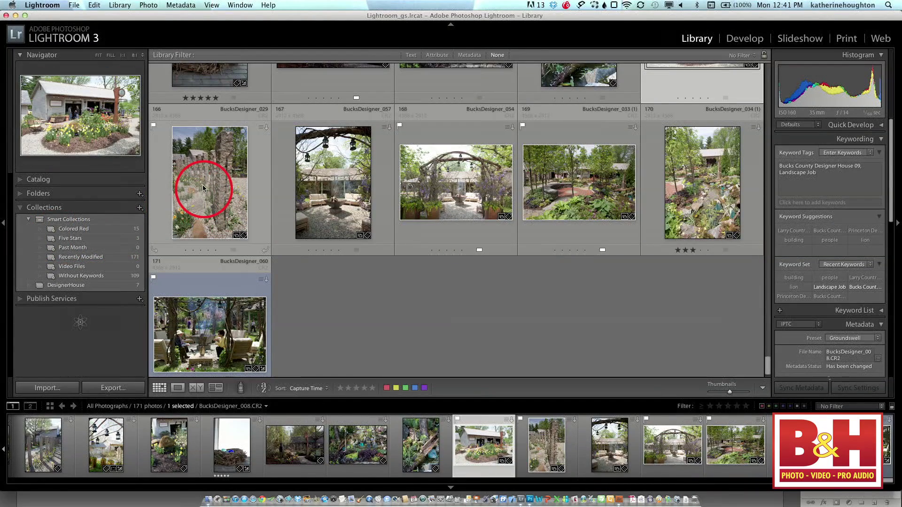
pyautogui.moveTo(203, 188); pyautogui.dragTo(82, 286)
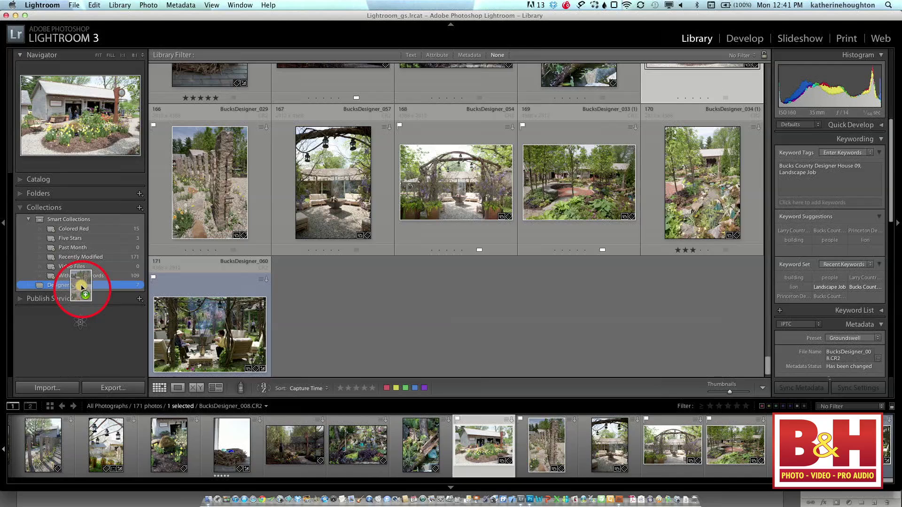
pyautogui.moveTo(82, 288); pyautogui.dragTo(82, 289)
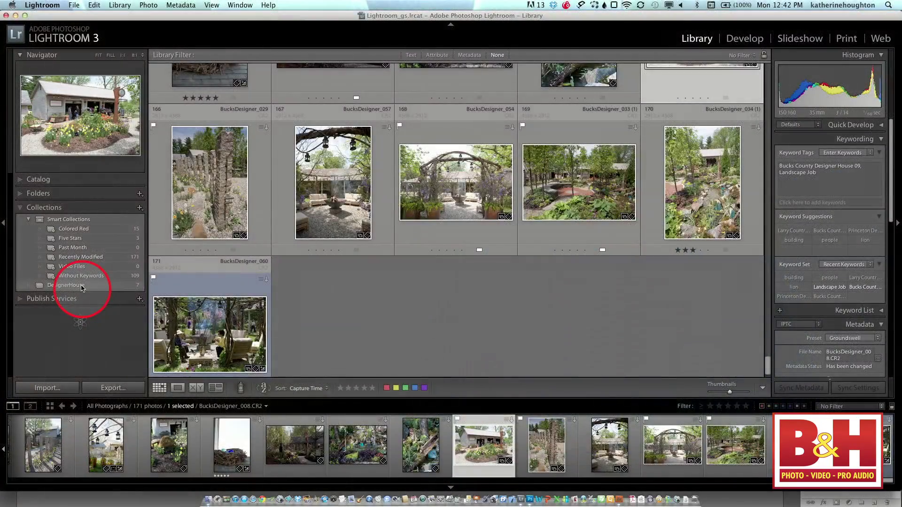
# Select the IMG_6737 tulip photo, toggle it between the zoomed and grid views, and inspect it in Loupe view at 1:1 and Fill.
pyautogui.click(333, 318)
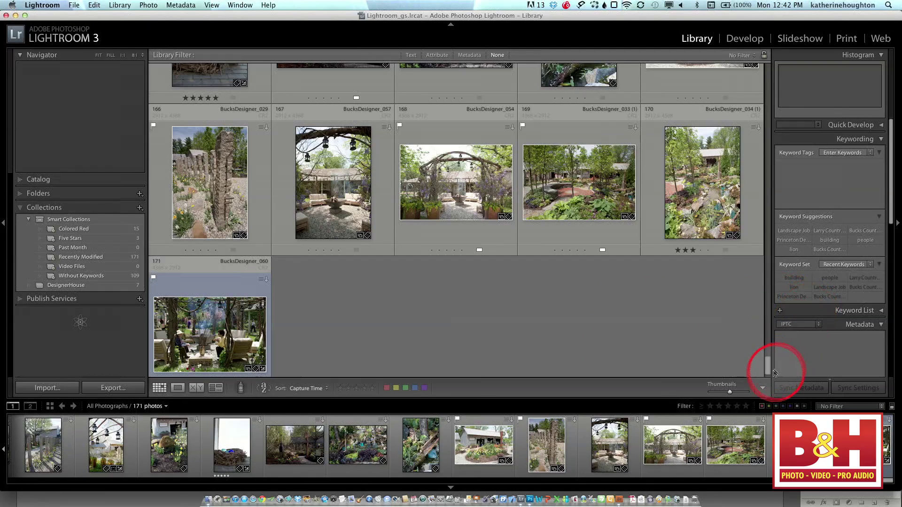
pyautogui.moveTo(768, 371); pyautogui.dragTo(781, 272)
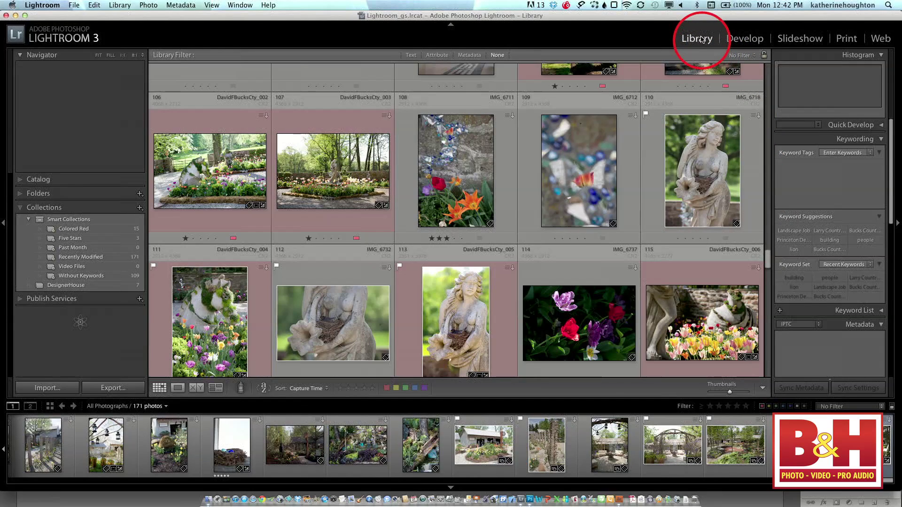
pyautogui.click(573, 325)
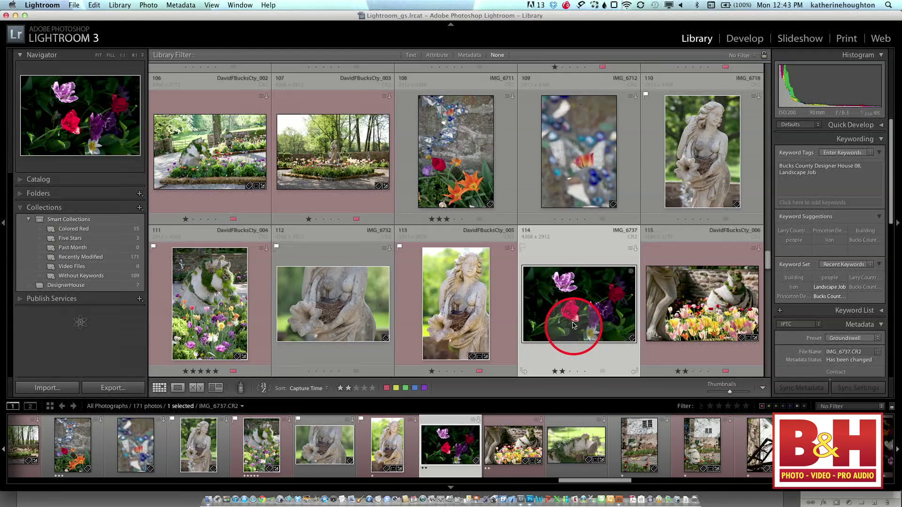
pyautogui.press('z')
pyautogui.press('g')
pyautogui.press('z')
pyautogui.press('g')
pyautogui.press('e')
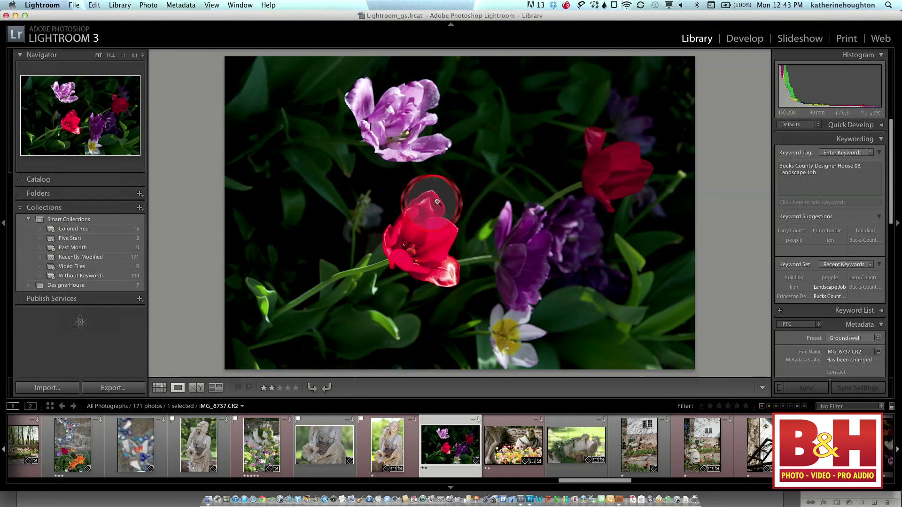
pyautogui.click(479, 214)
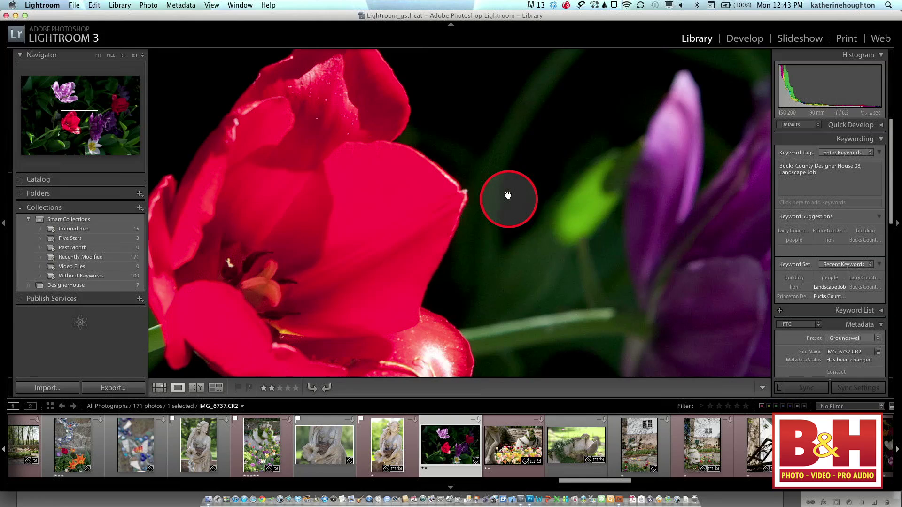
pyautogui.click(508, 195)
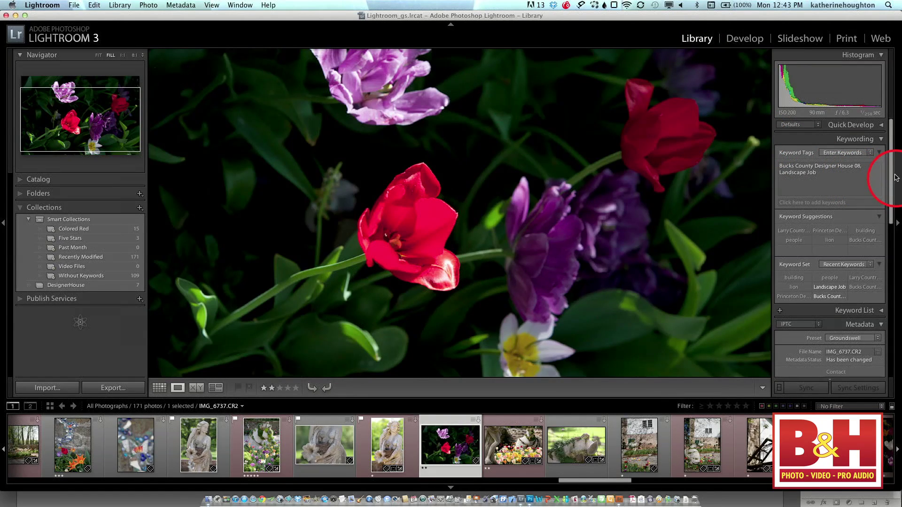
pyautogui.click(889, 152)
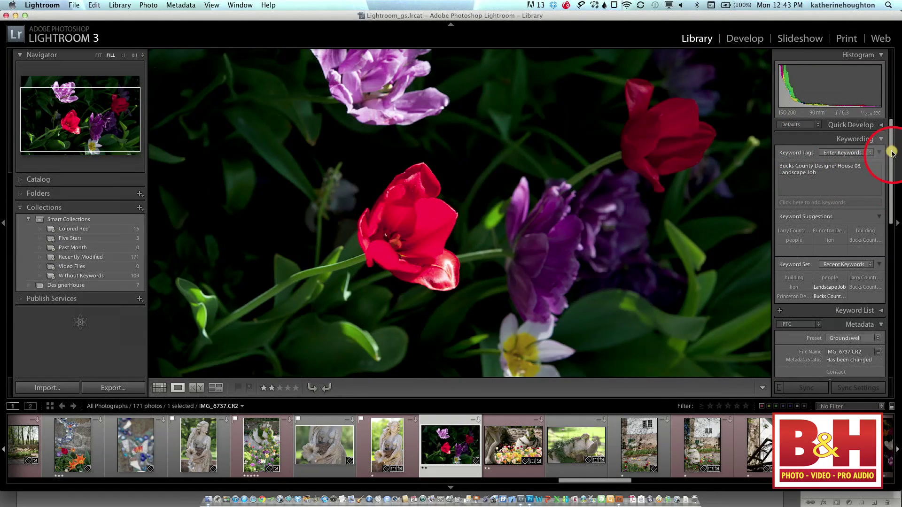
pyautogui.moveTo(892, 153); pyautogui.dragTo(892, 128)
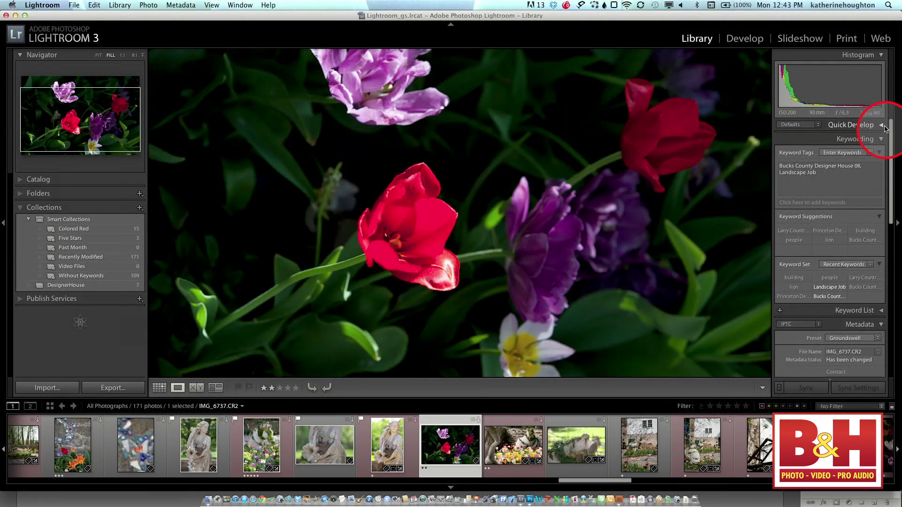
# Collapse the Keywording and Metadata sections and expand the Quick Develop controls for the tulip photo.
pyautogui.click(881, 137)
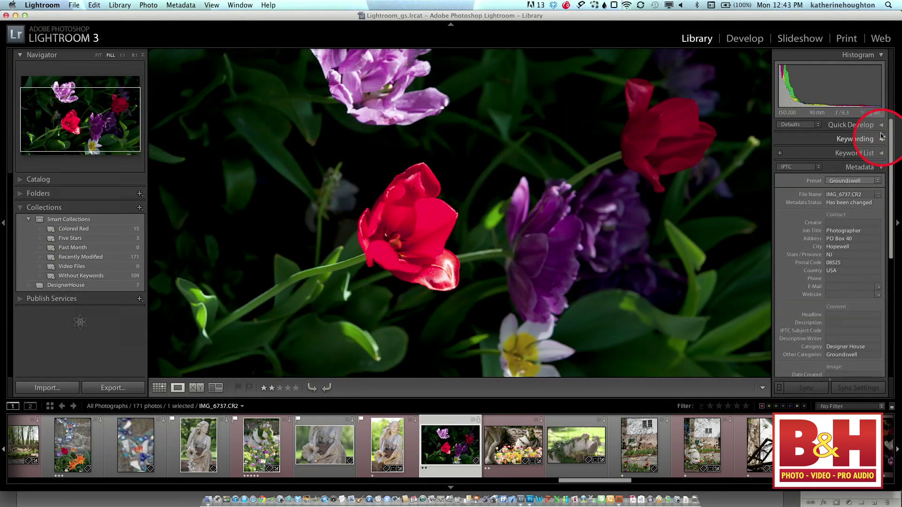
pyautogui.click(881, 167)
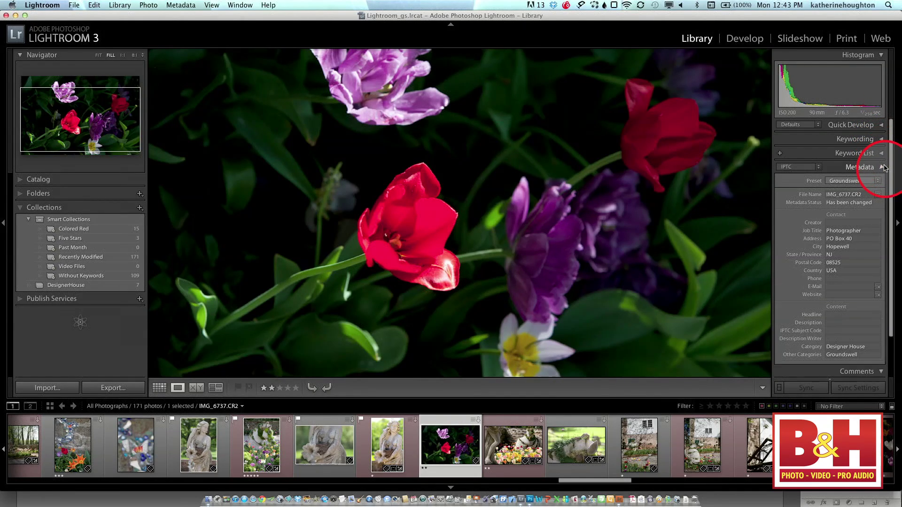
pyautogui.click(882, 126)
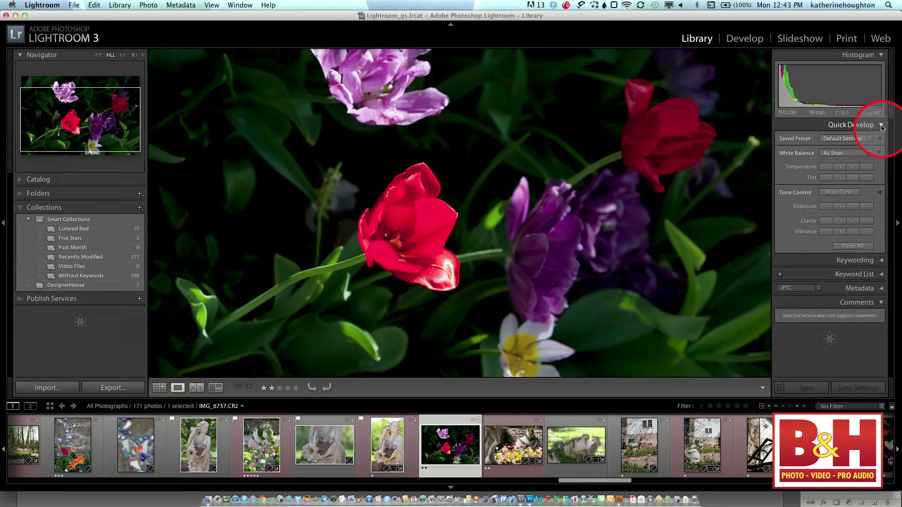
pyautogui.click(881, 126)
pyautogui.click(881, 126)
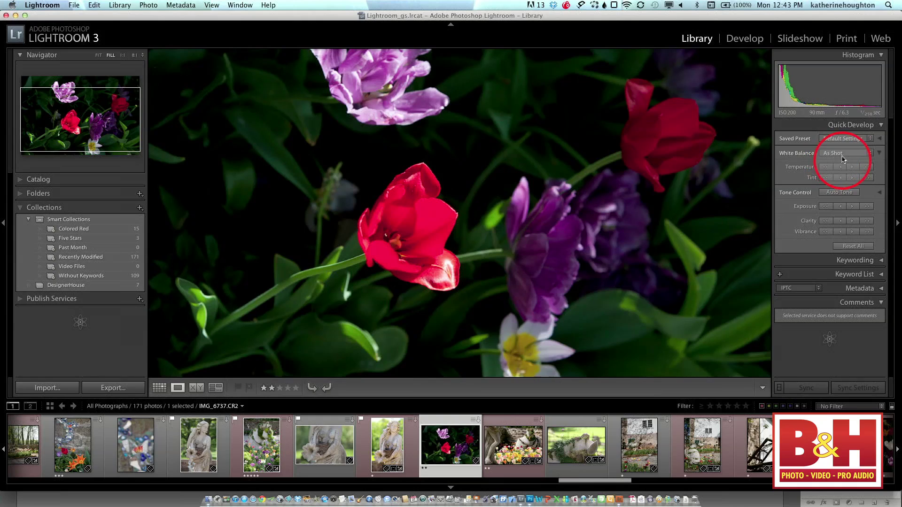
# Try the Auto and Daylight white balance presets on the tulip photo, and return it to As Shot.
pyautogui.click(868, 155)
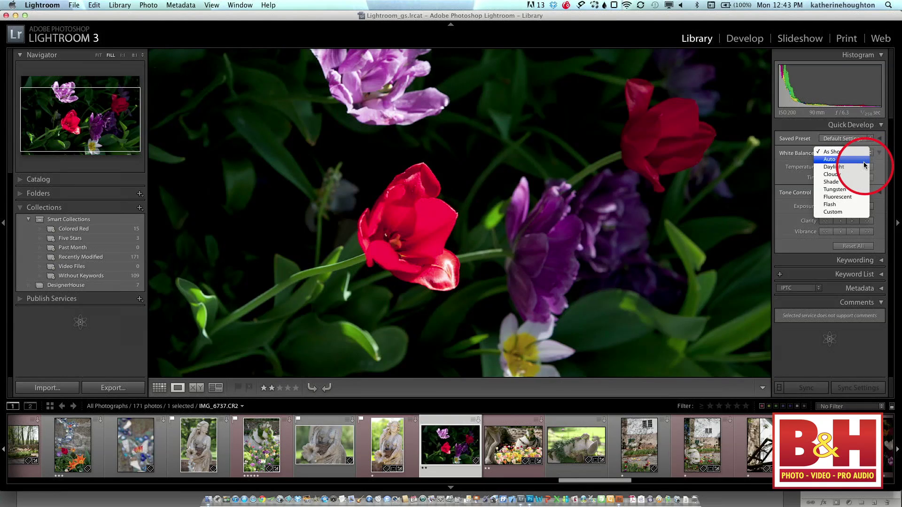
pyautogui.click(864, 162)
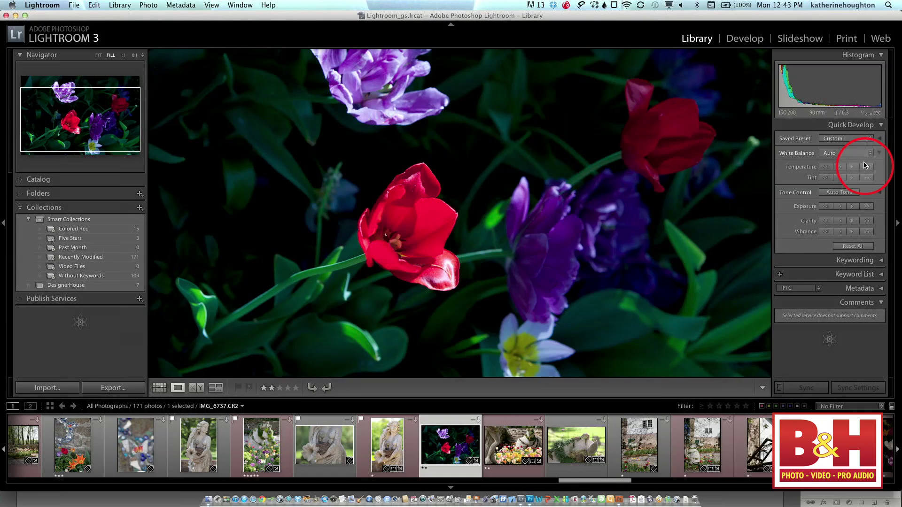
pyautogui.click(867, 155)
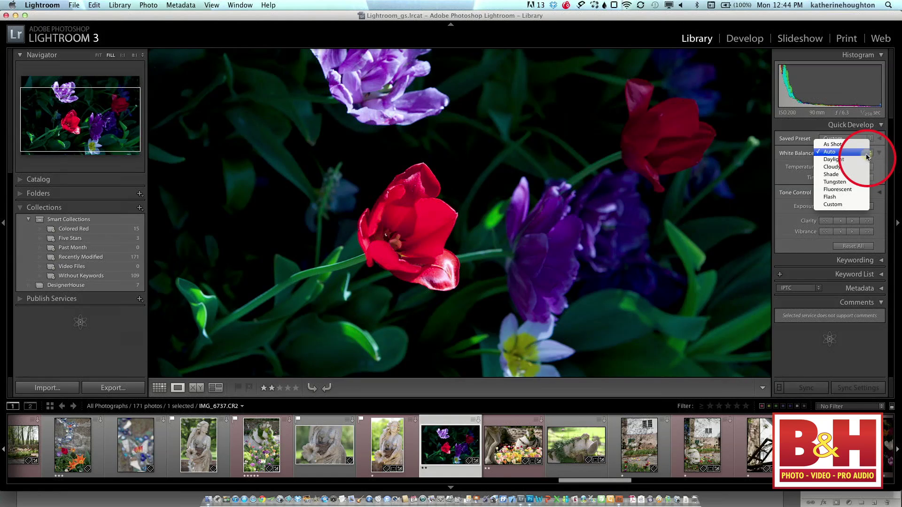
pyautogui.click(867, 160)
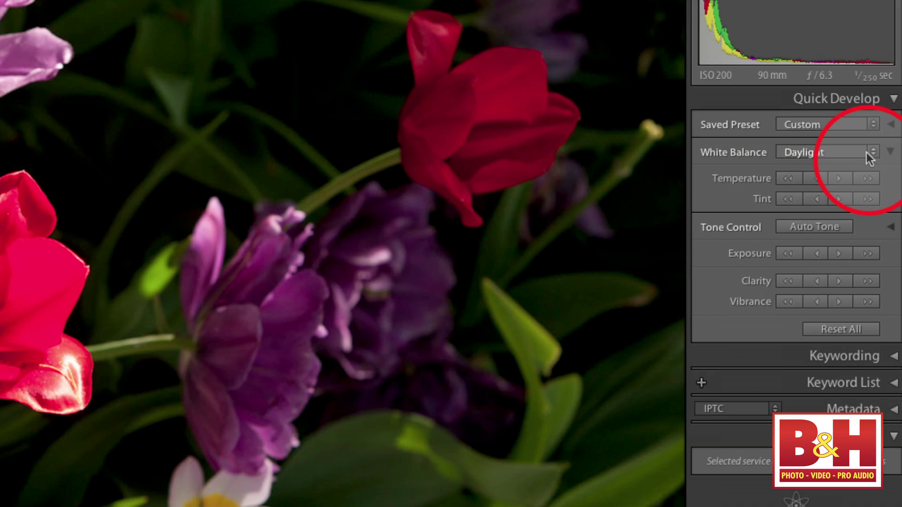
pyautogui.click(866, 152)
pyautogui.click(860, 123)
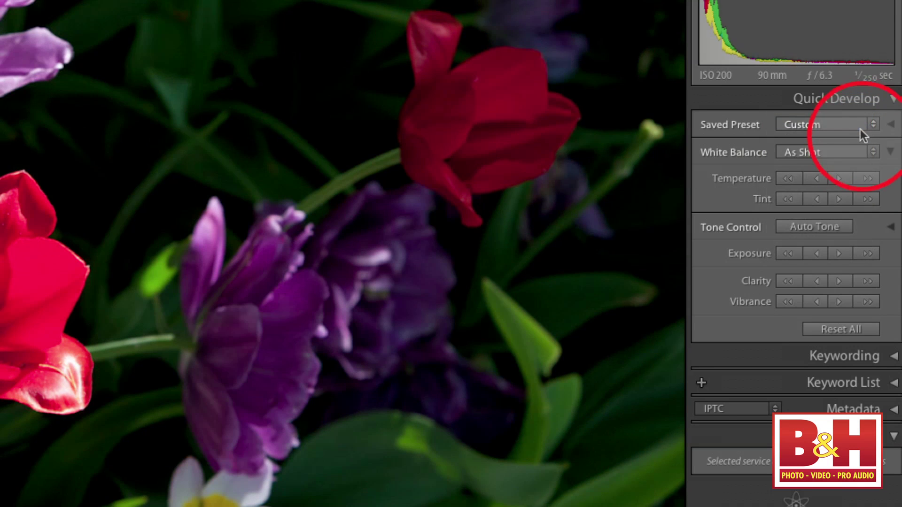
# Switch the white balance to Auto, then to Daylight with a tint shift, and back to Auto, and apply Auto Tone.
pyautogui.click(847, 153)
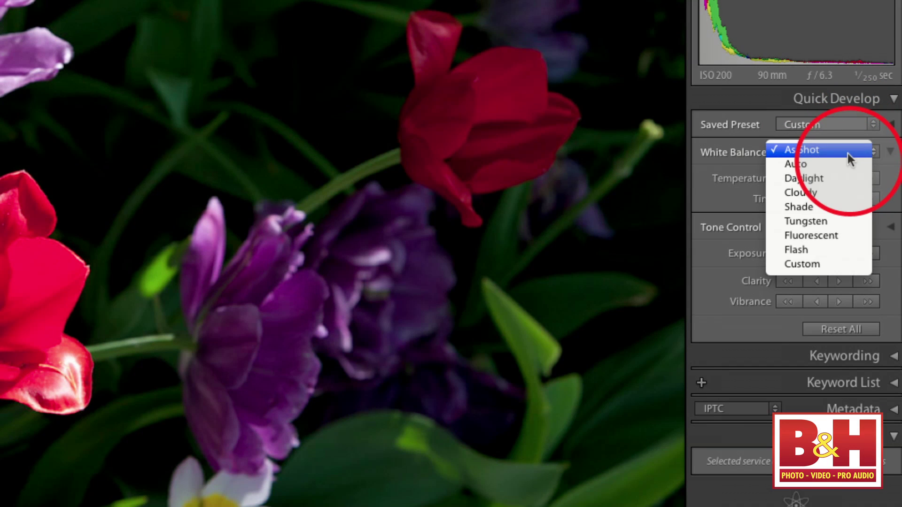
pyautogui.click(844, 165)
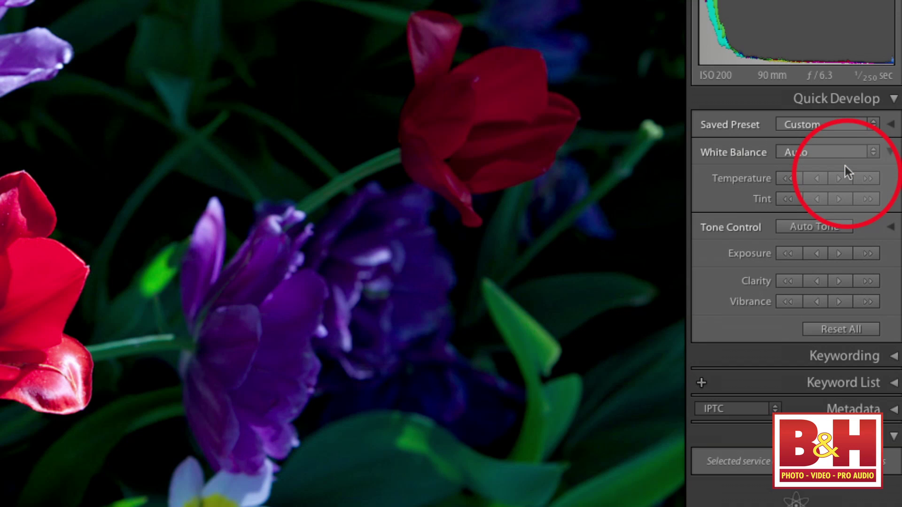
pyautogui.click(844, 152)
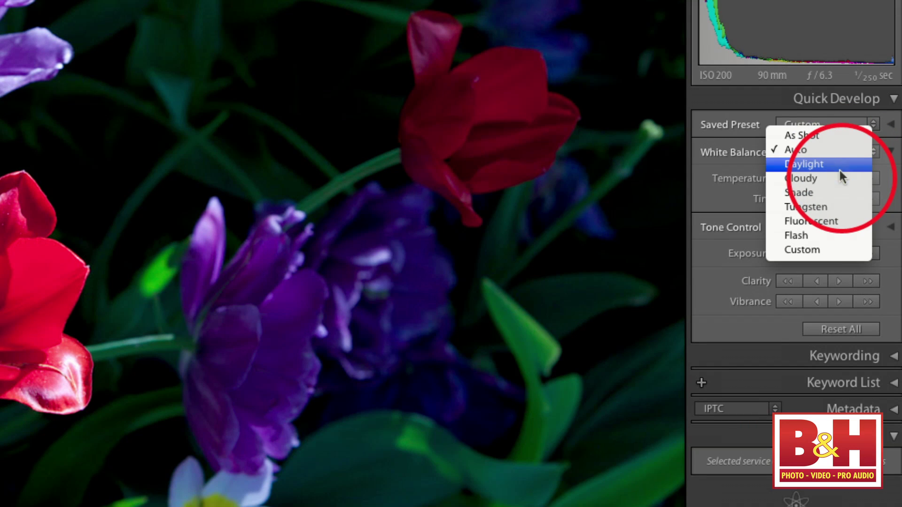
pyautogui.click(840, 175)
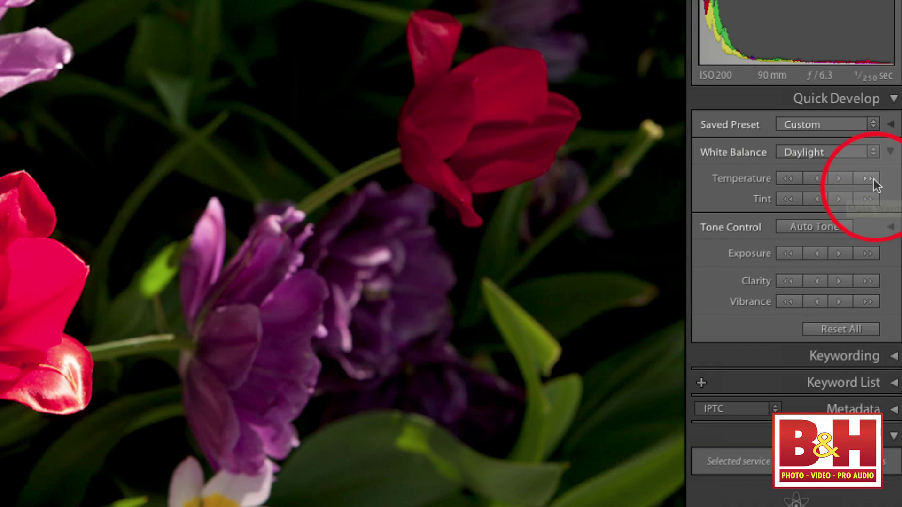
pyautogui.click(789, 199)
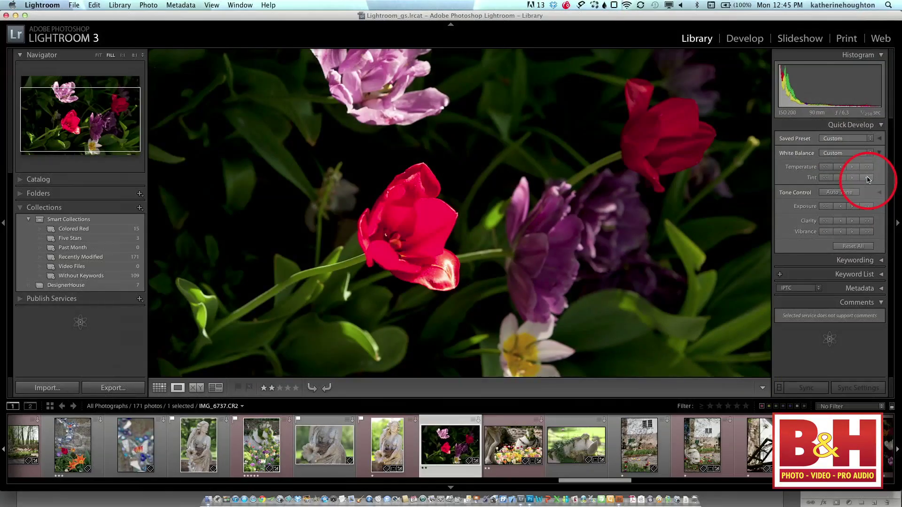
pyautogui.click(859, 154)
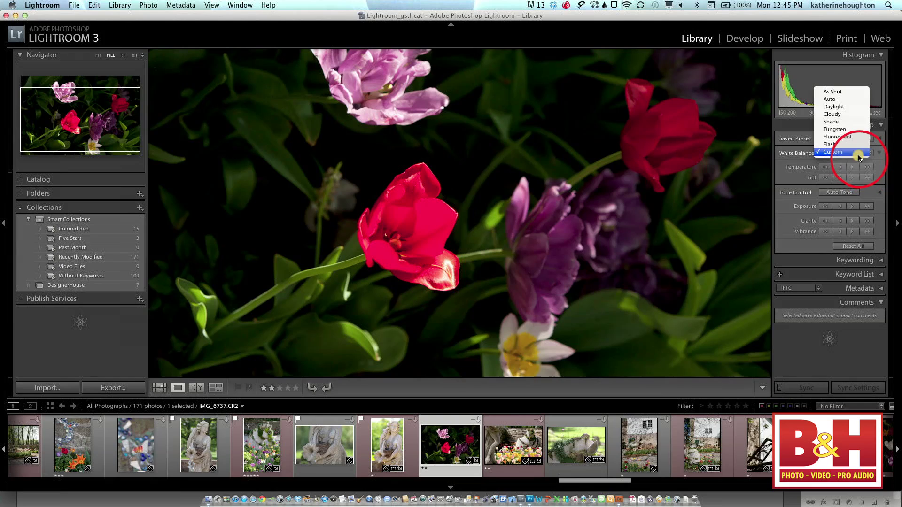
pyautogui.click(856, 100)
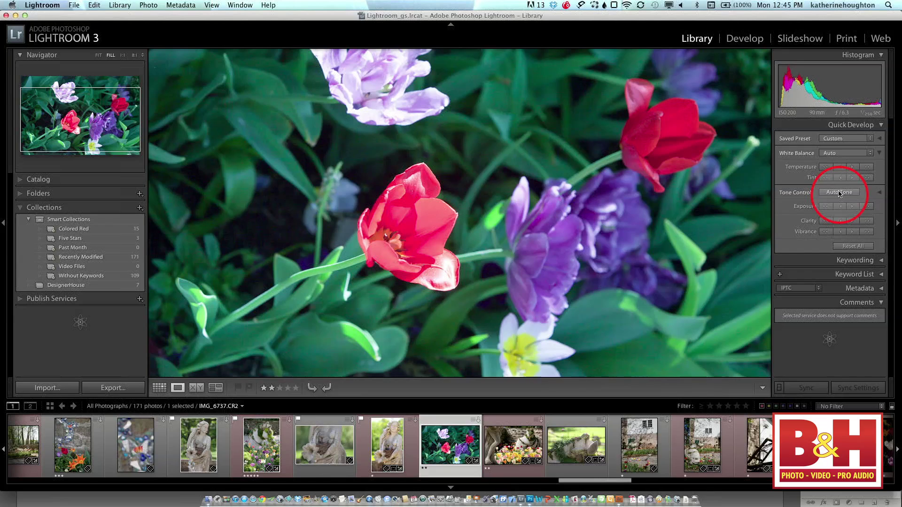
# Lower the exposure by two large increments, raise it by one, and increase the vibrance by one large increment.
pyautogui.click(827, 208)
pyautogui.click(826, 208)
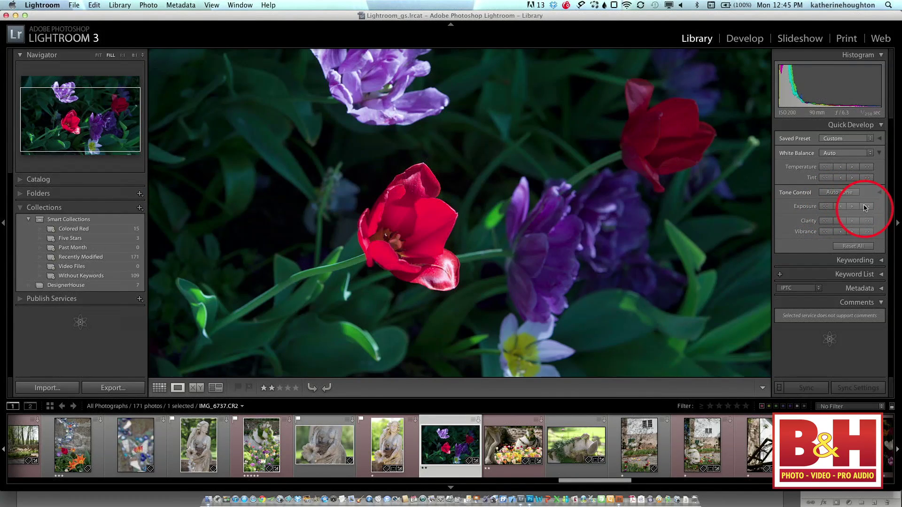
pyautogui.click(867, 206)
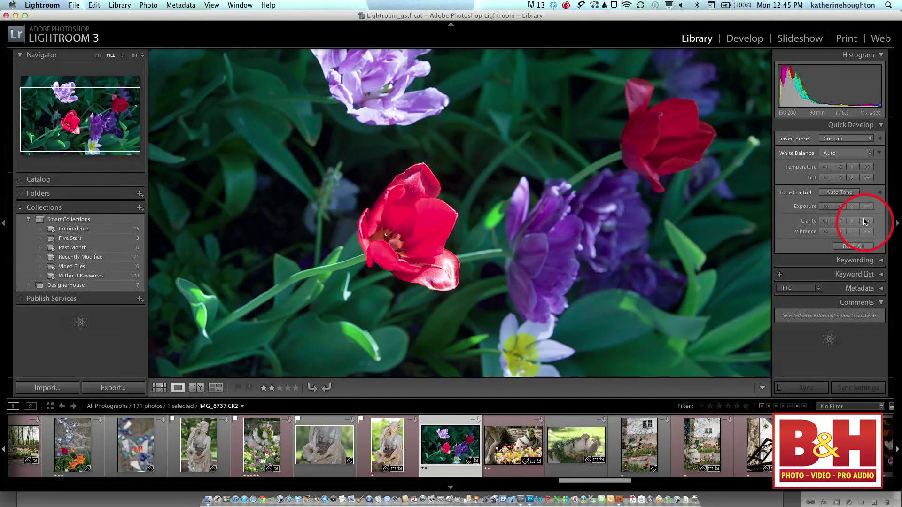
pyautogui.click(867, 232)
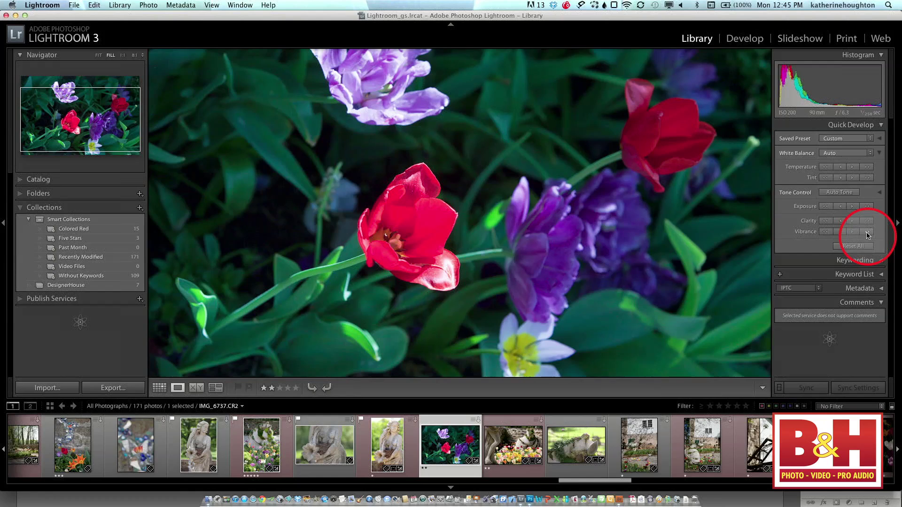
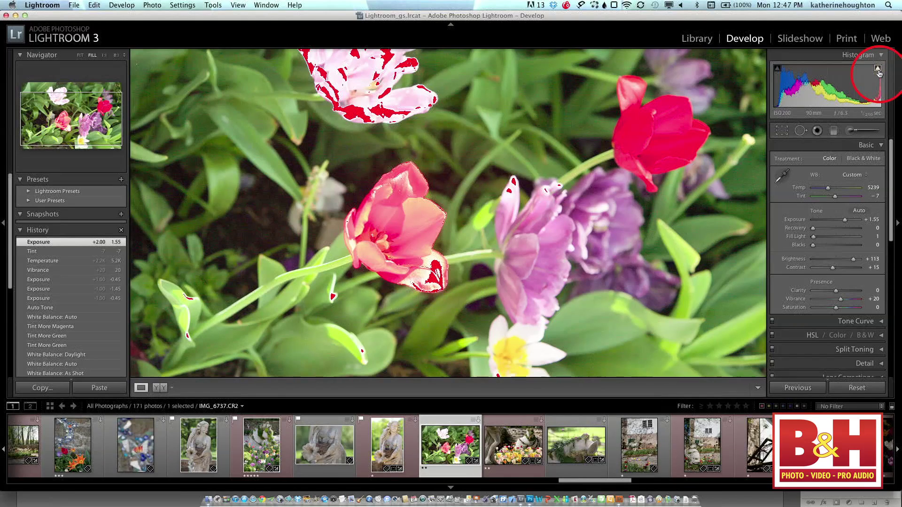
# Toggle the highlight clipping display in the Develop histogram and raise Recovery to 94.
pyautogui.click(878, 70)
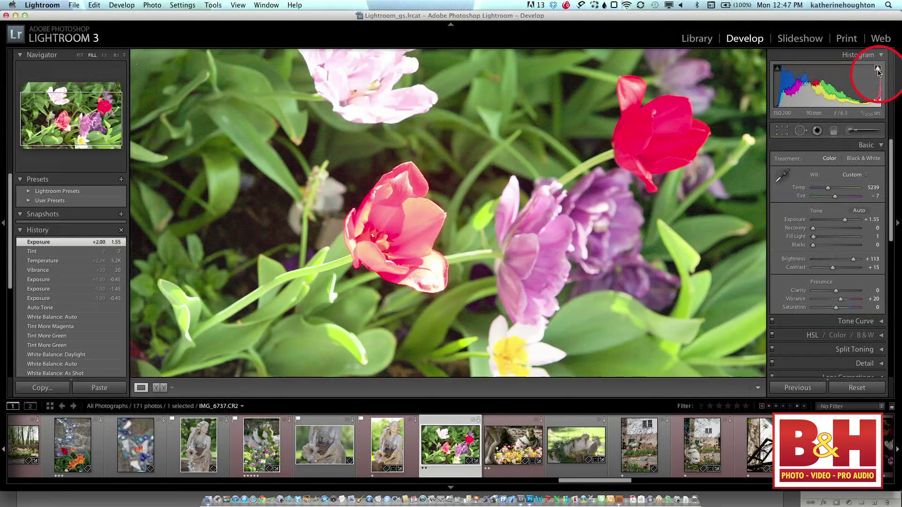
pyautogui.click(878, 69)
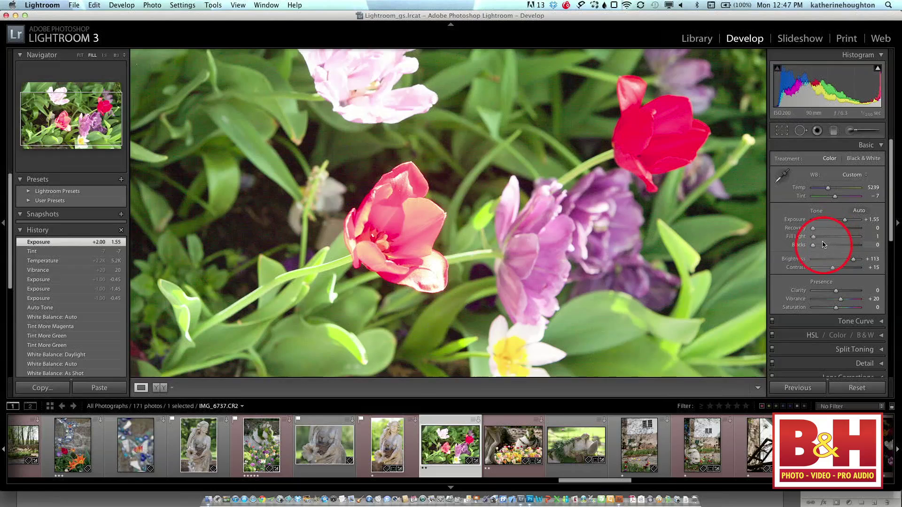
pyautogui.moveTo(813, 228); pyautogui.dragTo(855, 233)
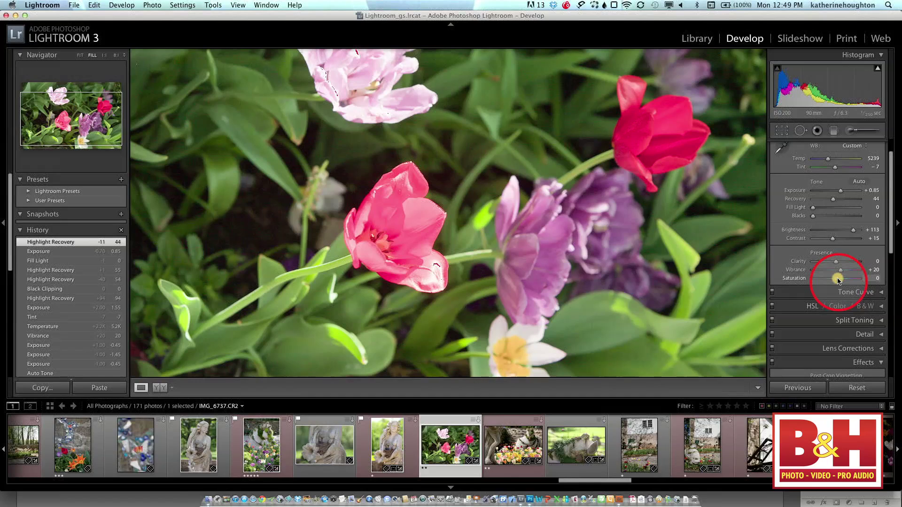
# Set the tulip photo's Saturation to −6 and Vibrance to +62.
pyautogui.moveTo(841, 281)
pyautogui.mouseDown()
pyautogui.moveTo(868, 281)
pyautogui.moveTo(825, 278)
pyautogui.moveTo(870, 286)
pyautogui.moveTo(837, 285)
pyautogui.mouseUp()
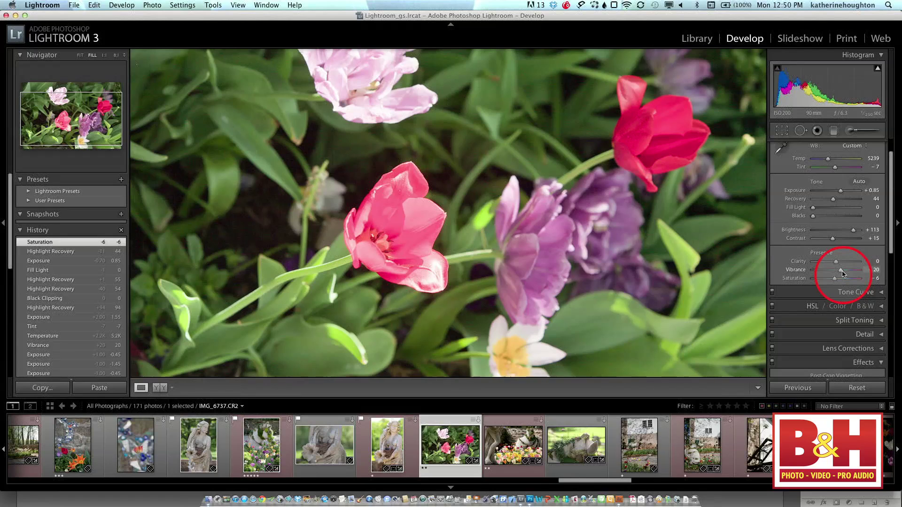
pyautogui.moveTo(843, 273)
pyautogui.mouseDown()
pyautogui.moveTo(865, 271)
pyautogui.moveTo(851, 272)
pyautogui.mouseUp()
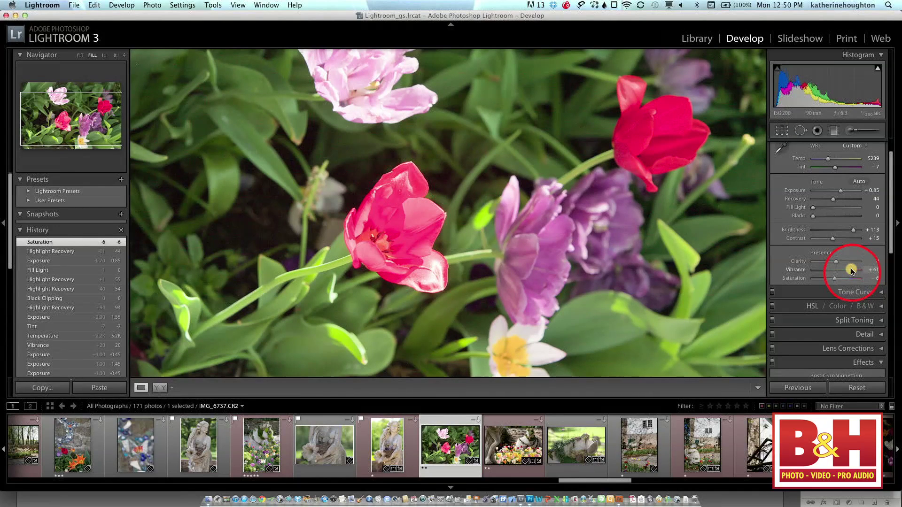
pyautogui.moveTo(853, 271); pyautogui.dragTo(852, 271)
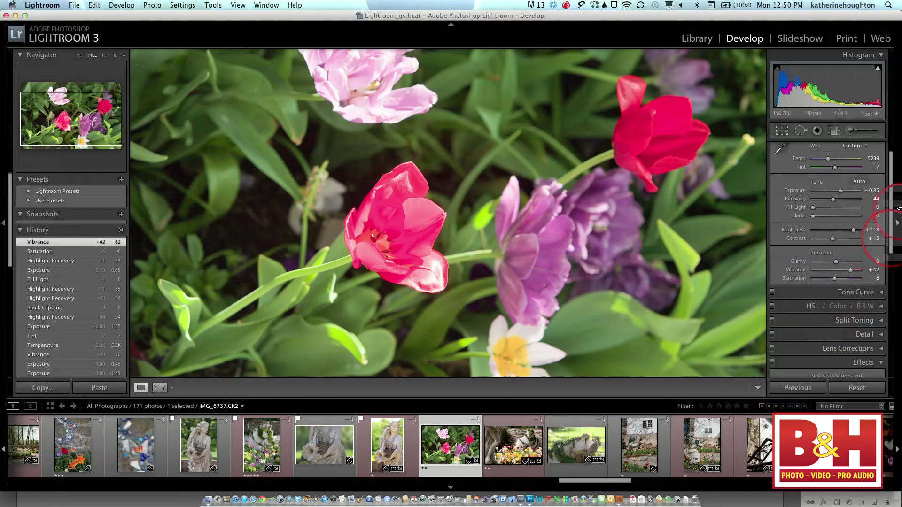
# Collapse the Basic adjustments, expand the Tone Curve, and move its highlight split point to 73.
pyautogui.scroll(3, 891, 209)
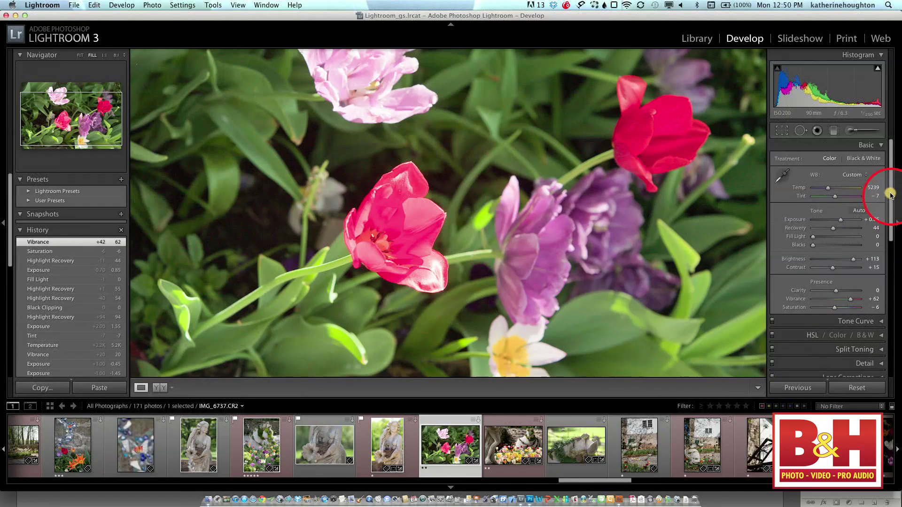
pyautogui.click(881, 146)
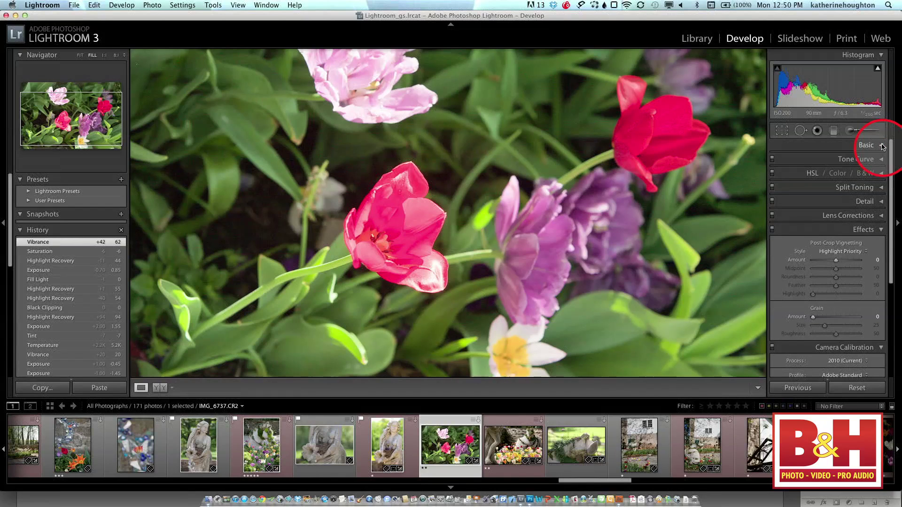
pyautogui.click(882, 160)
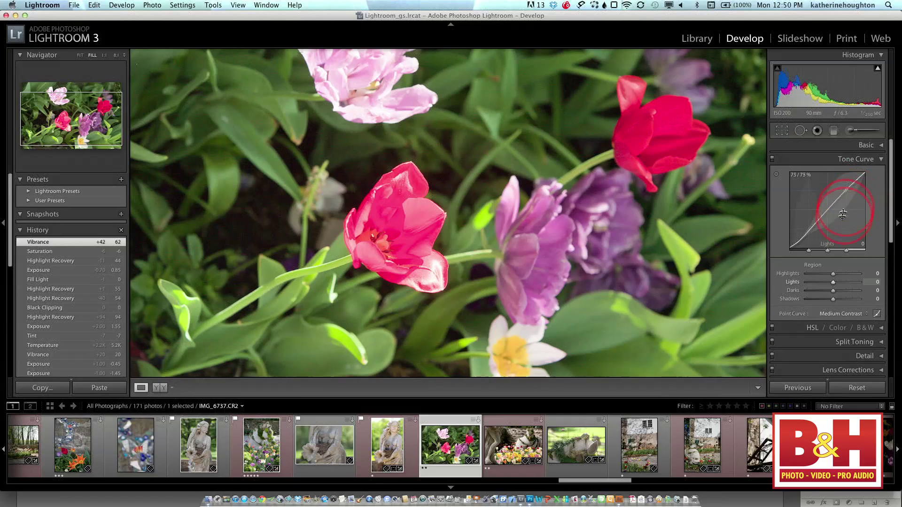
pyautogui.moveTo(847, 252)
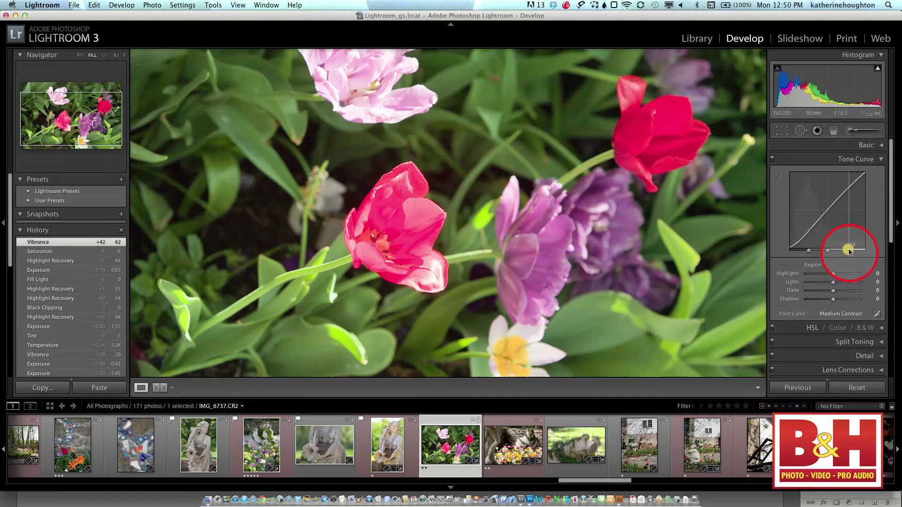
pyautogui.click(819, 253)
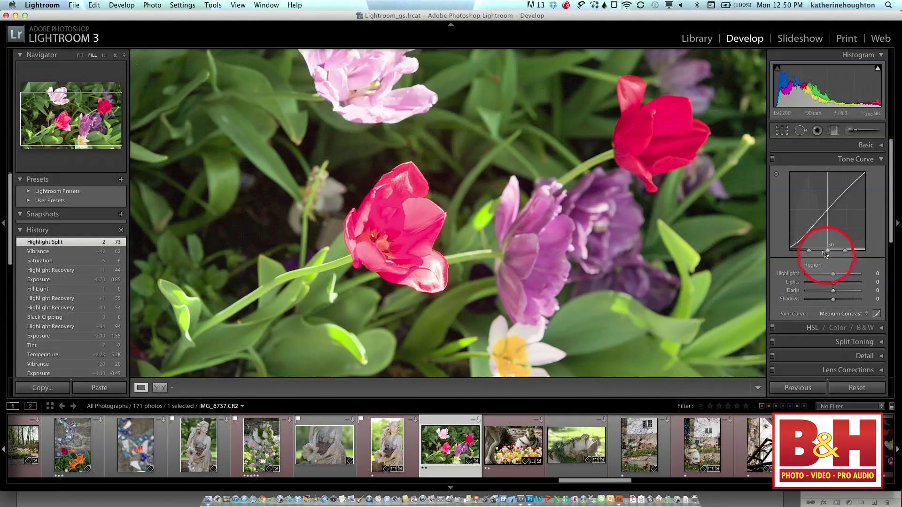
# Shape the tone curve with Darks −19, Lights +15 and Highlights +33, and toggle the curve off and on to compare.
pyautogui.moveTo(808, 233)
pyautogui.mouseDown()
pyautogui.moveTo(801, 225)
pyautogui.moveTo(818, 242)
pyautogui.mouseUp()
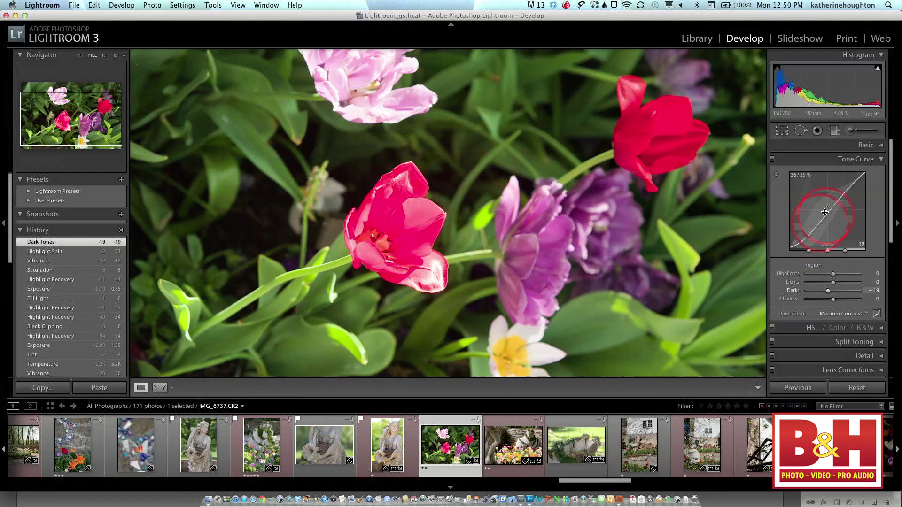
pyautogui.moveTo(839, 198)
pyautogui.mouseDown()
pyautogui.moveTo(832, 191)
pyautogui.moveTo(838, 195)
pyautogui.mouseUp()
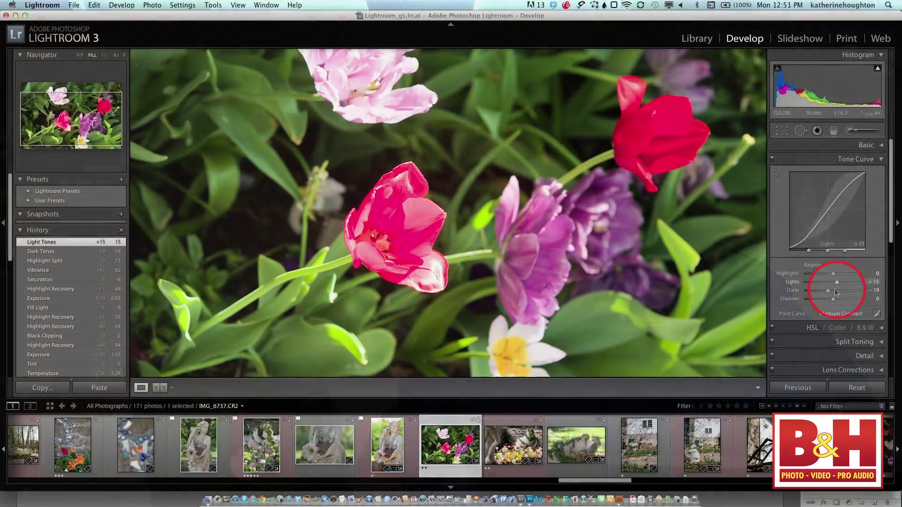
pyautogui.moveTo(829, 278); pyautogui.dragTo(841, 281)
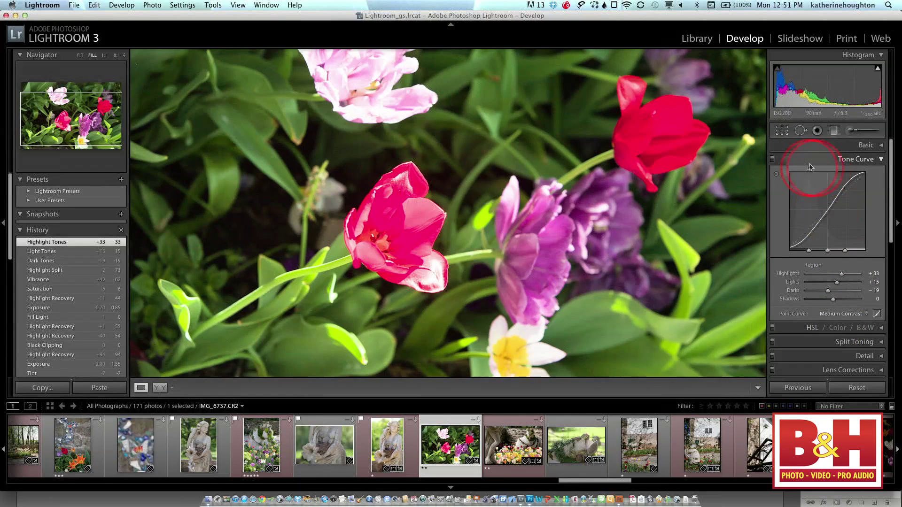
pyautogui.click(773, 161)
pyautogui.click(774, 161)
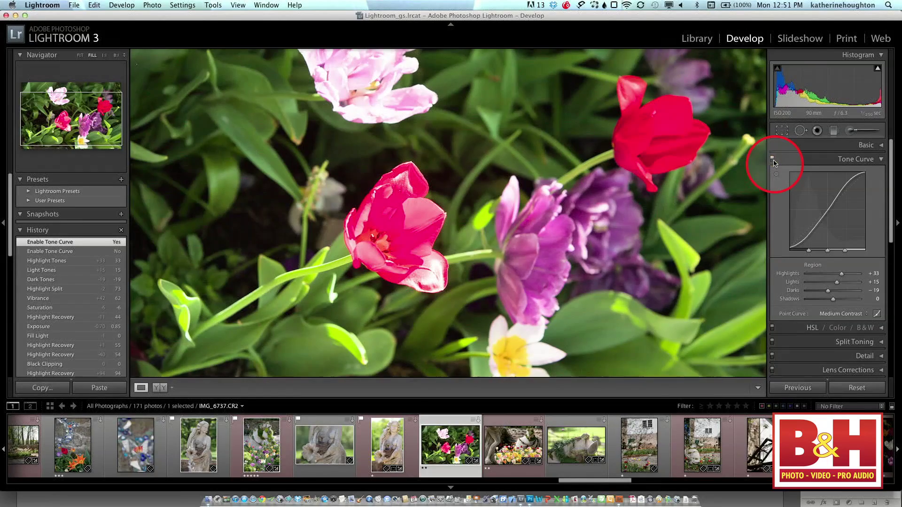
# Toggle the tulip photo's Tone Curve on and off to compare, leave it off, and collapse its settings.
pyautogui.click(774, 161)
pyautogui.click(774, 161)
pyautogui.click(774, 161)
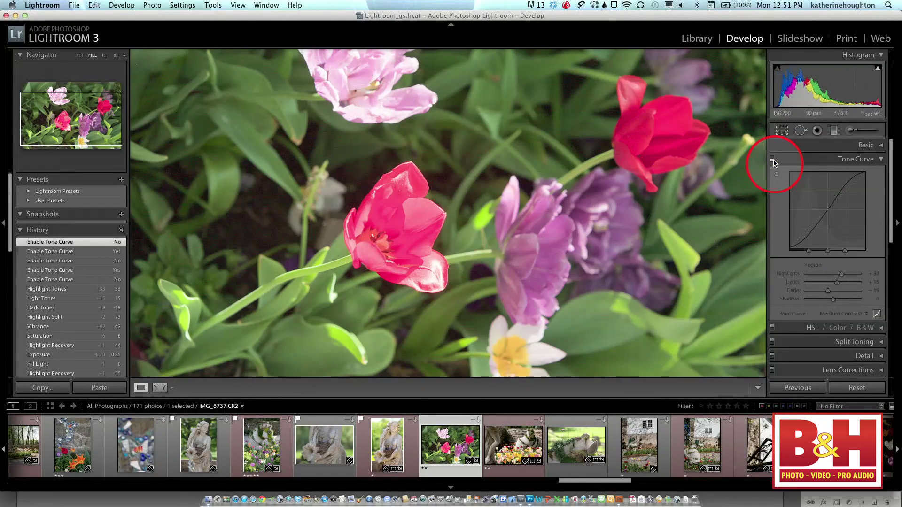
pyautogui.click(881, 159)
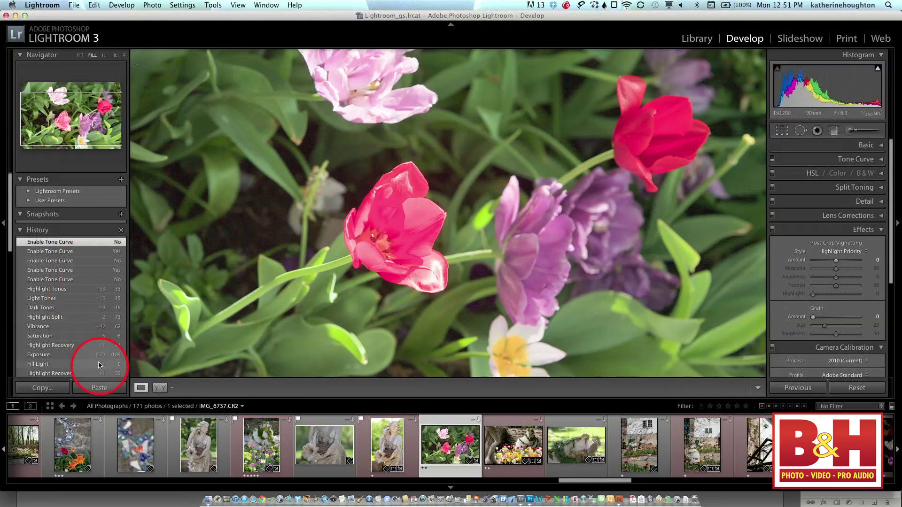
# Look at the nesting-bird statue photo's edit history and return to the tulip photo.
pyautogui.click(389, 447)
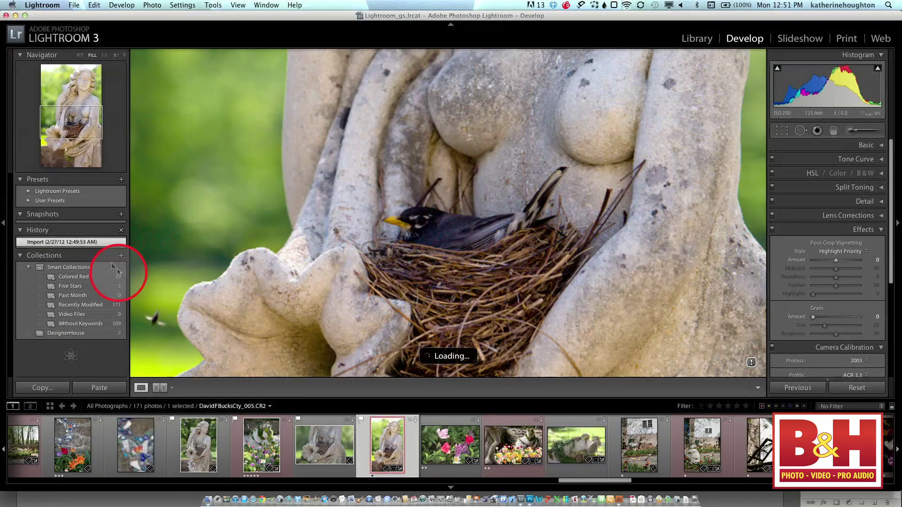
pyautogui.click(436, 448)
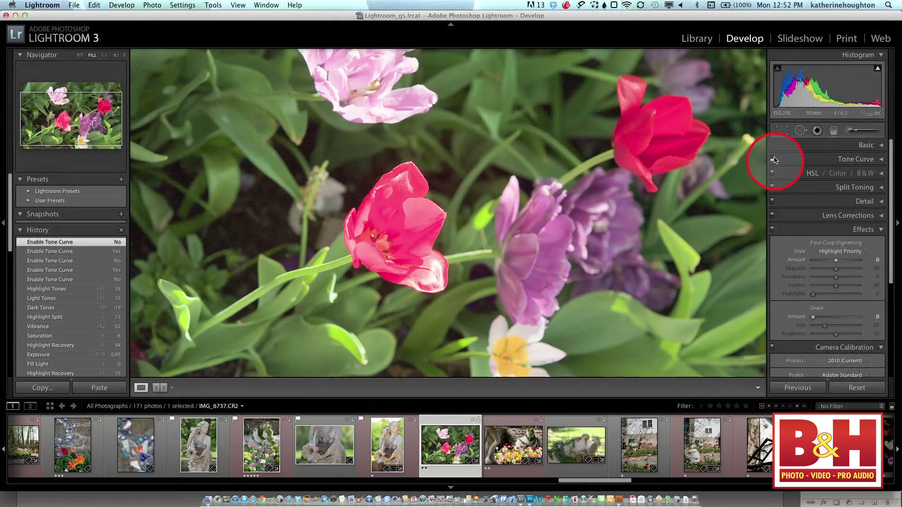
# Save a snapshot named "before curve", enable the Tone Curve, and save a second snapshot named "aftercurve".
pyautogui.click(121, 214)
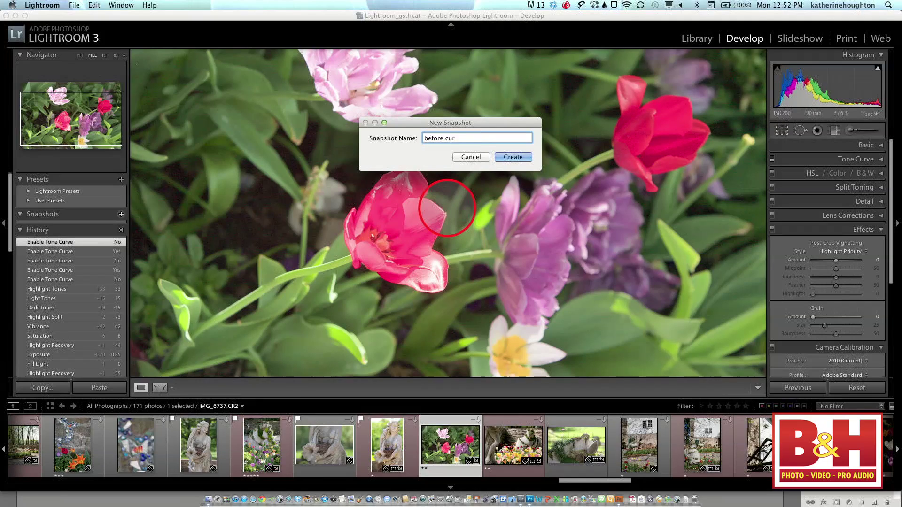
pyautogui.press('Return')
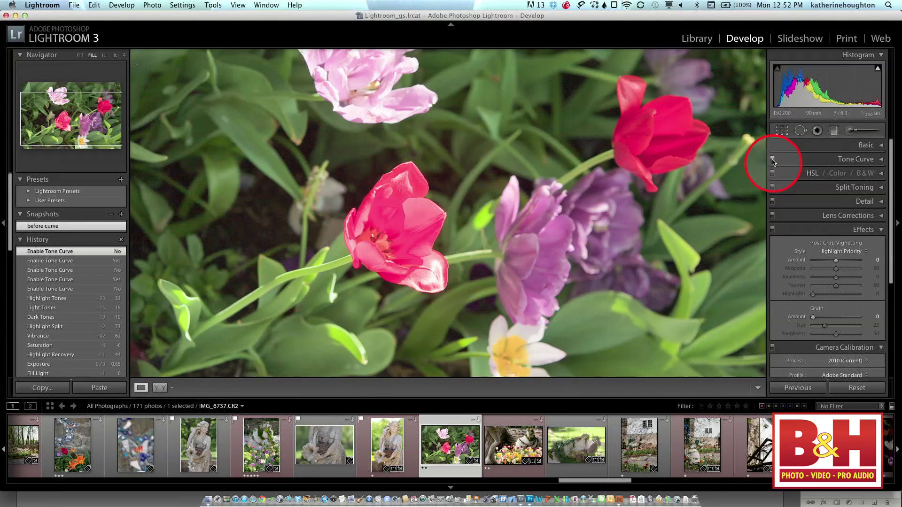
pyautogui.click(772, 160)
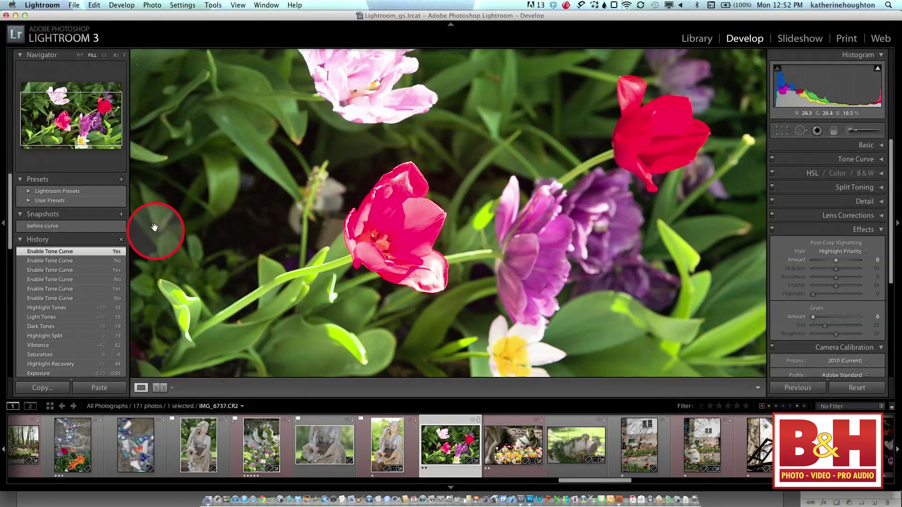
pyautogui.click(120, 214)
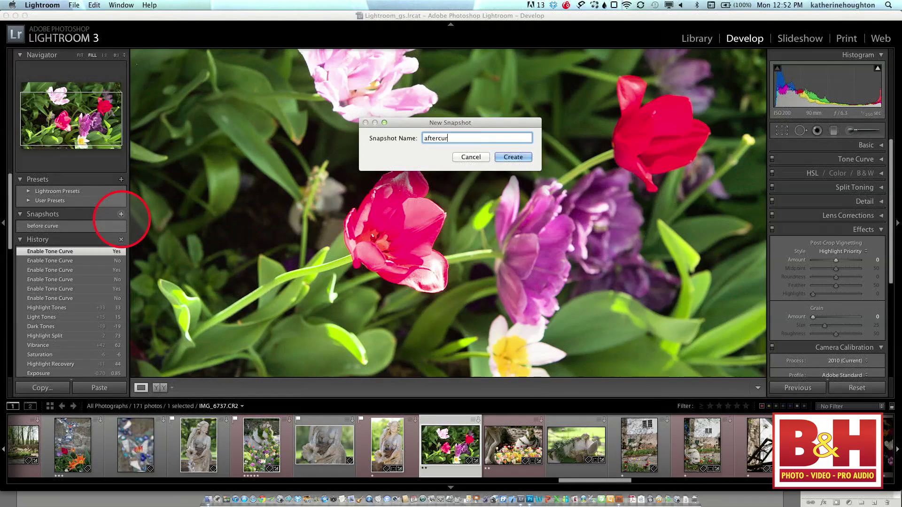
pyautogui.write('aftercurve')
pyautogui.press('Return')
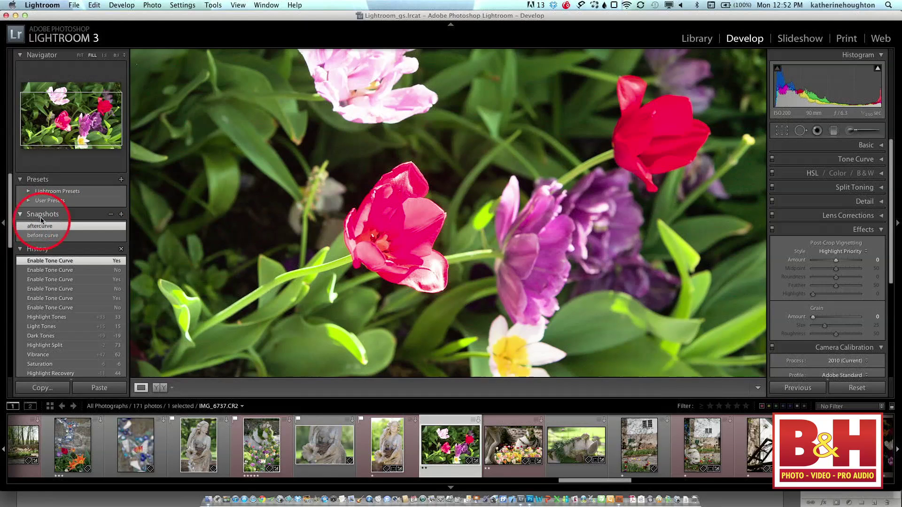
# Switch to the "before curve" snapshot and back to "aftercurve" to compare the two versions.
pyautogui.click(43, 236)
pyautogui.click(48, 227)
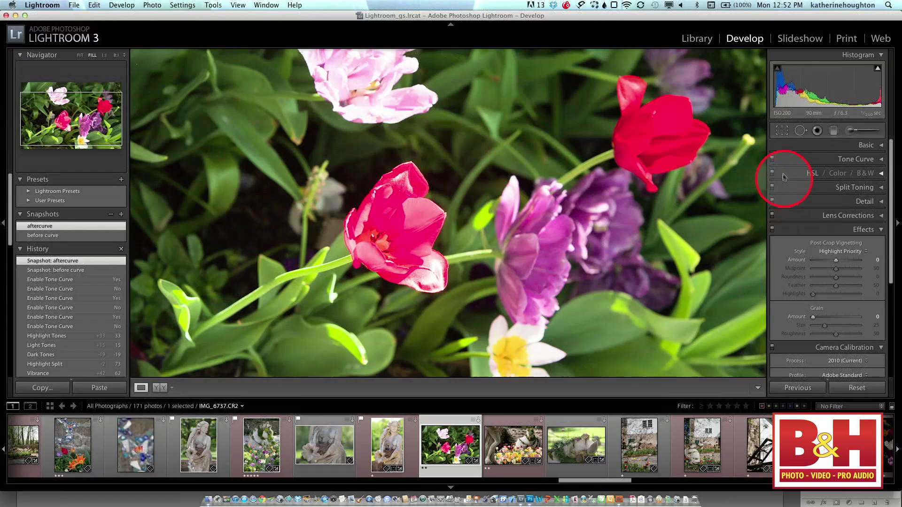
# Try a black-and-white conversion with Red +1 in the mix, and restore the "before curve" snapshot.
pyautogui.click(882, 174)
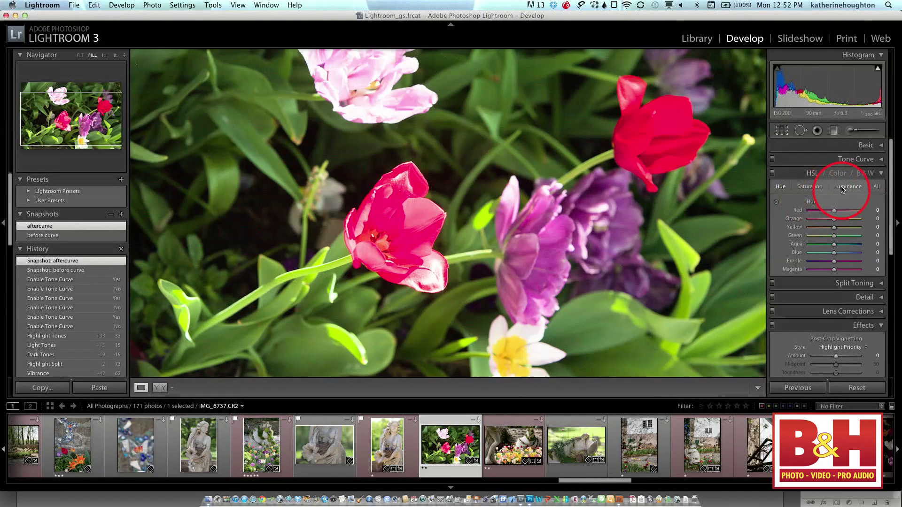
pyautogui.click(866, 173)
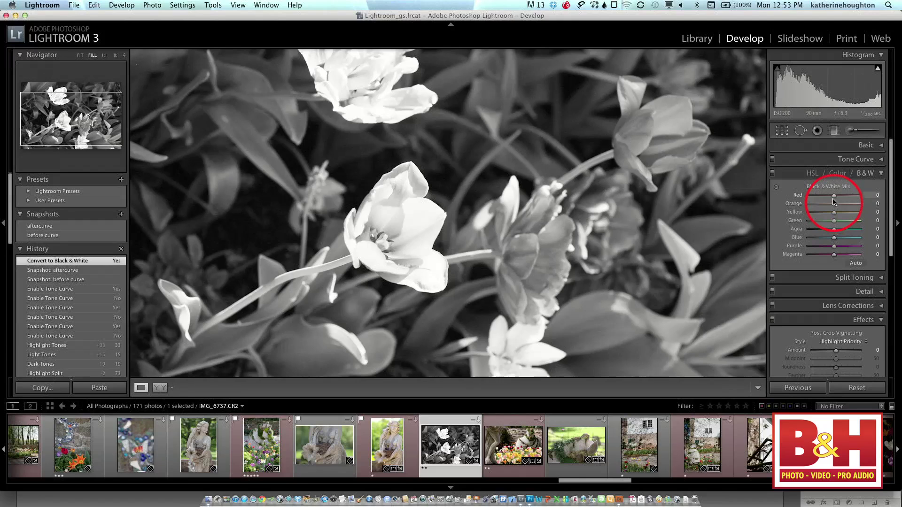
pyautogui.moveTo(840, 200); pyautogui.dragTo(825, 201)
pyautogui.moveTo(115, 231)
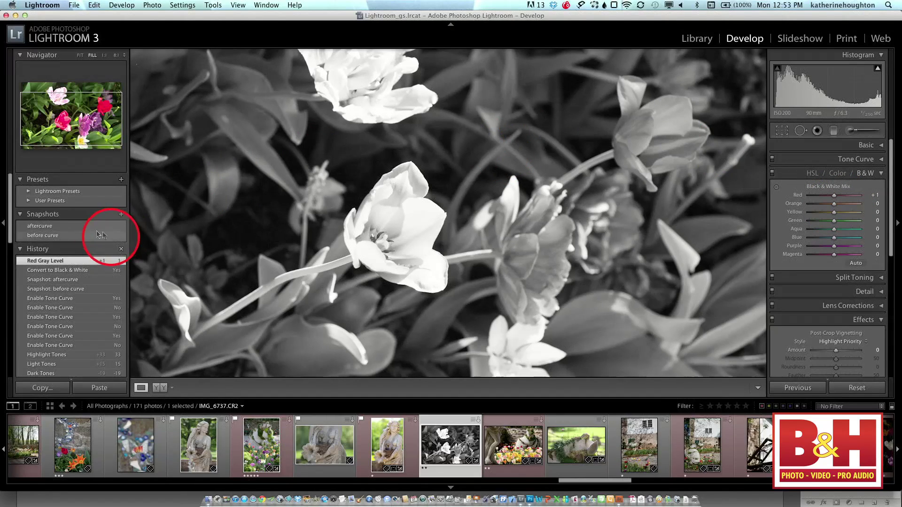
pyautogui.click(56, 236)
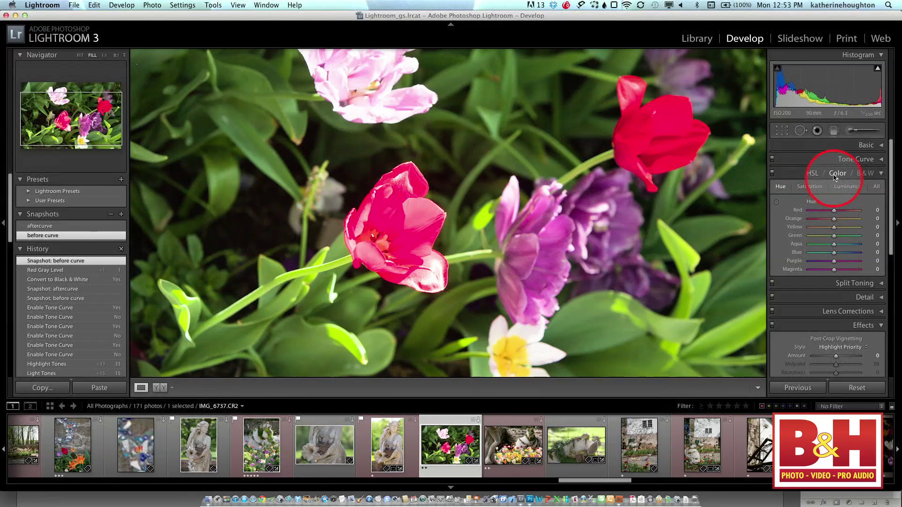
# Shift the hue of the red tulip with the HSL targeted adjustment to Red +11 and Orange +3.
pyautogui.click(810, 176)
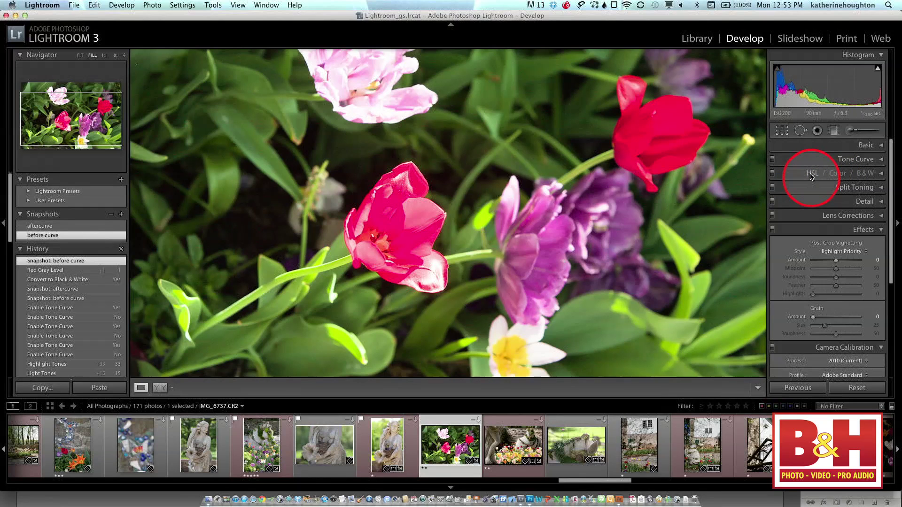
pyautogui.click(811, 175)
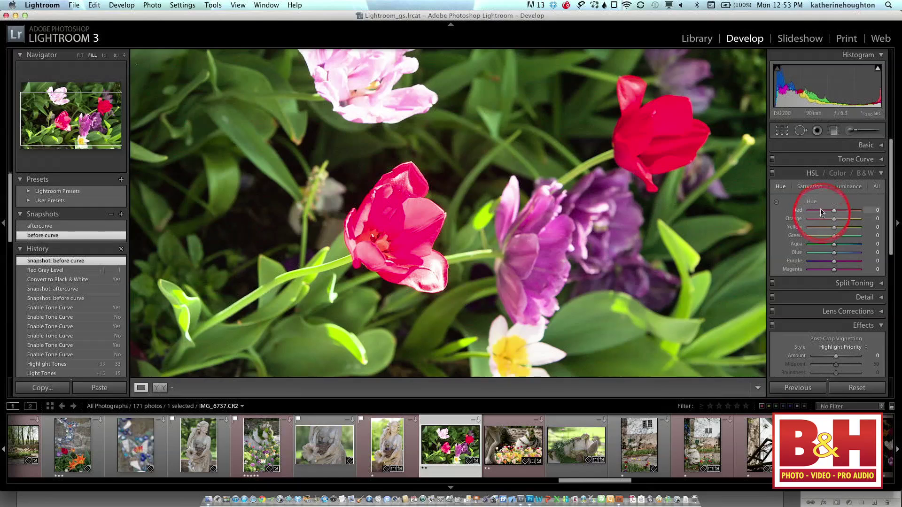
pyautogui.click(776, 202)
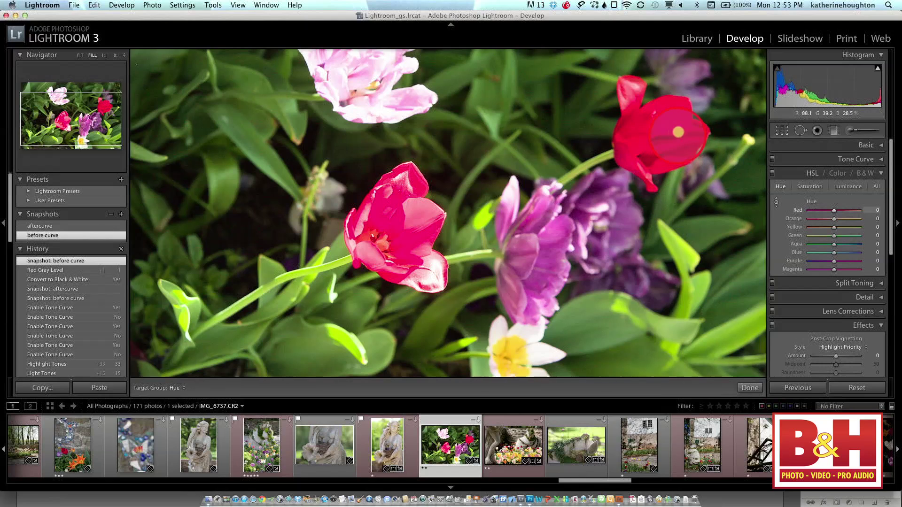
pyautogui.moveTo(695, 132); pyautogui.dragTo(669, 133)
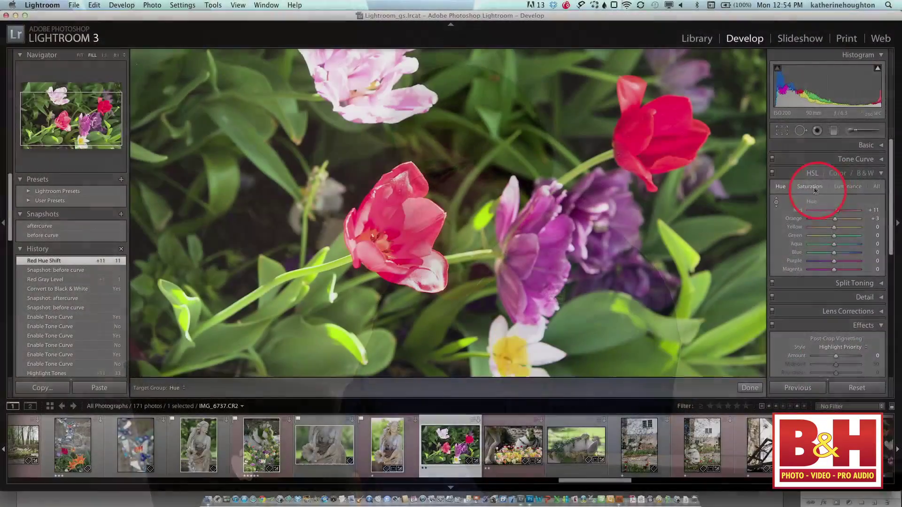
# Look through the HSL Saturation, Luminance and All slider sets, ending on Luminance.
pyautogui.click(811, 187)
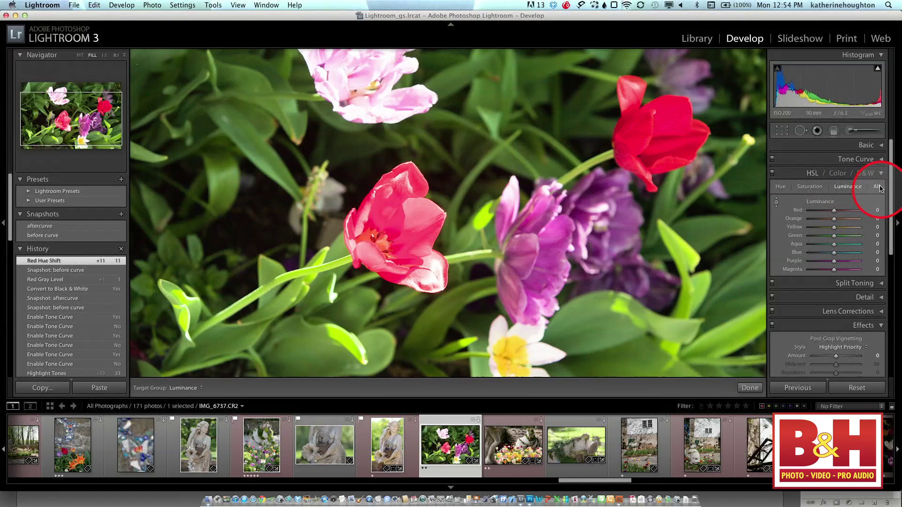
pyautogui.click(877, 186)
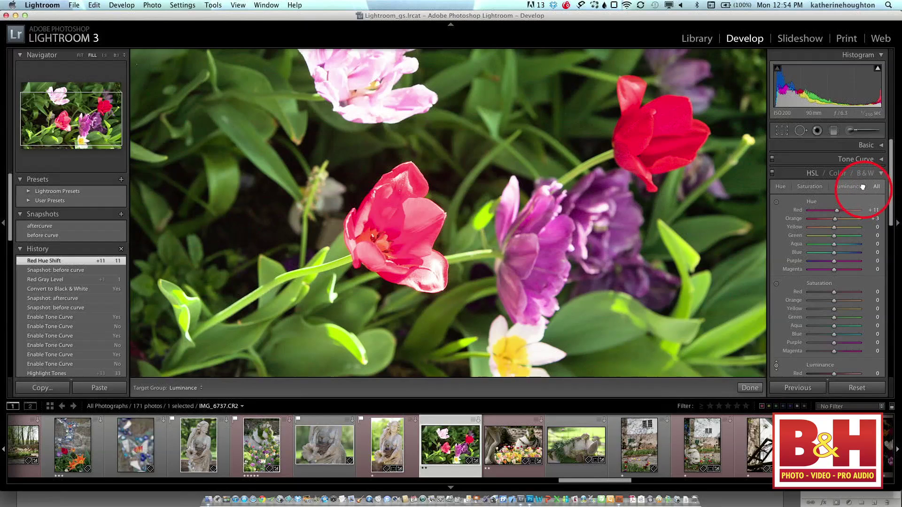
pyautogui.click(857, 188)
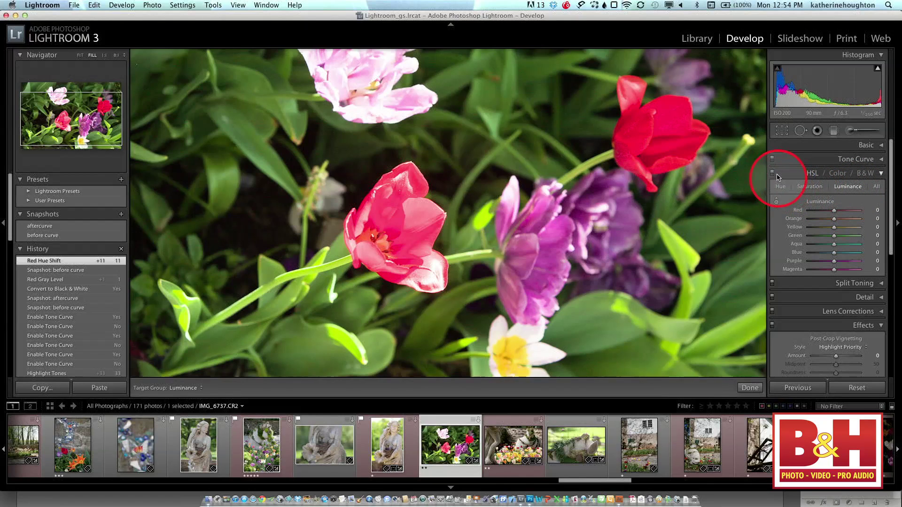
# Expand the Split Toning settings and convert the tulip photo to black and white.
pyautogui.click(880, 174)
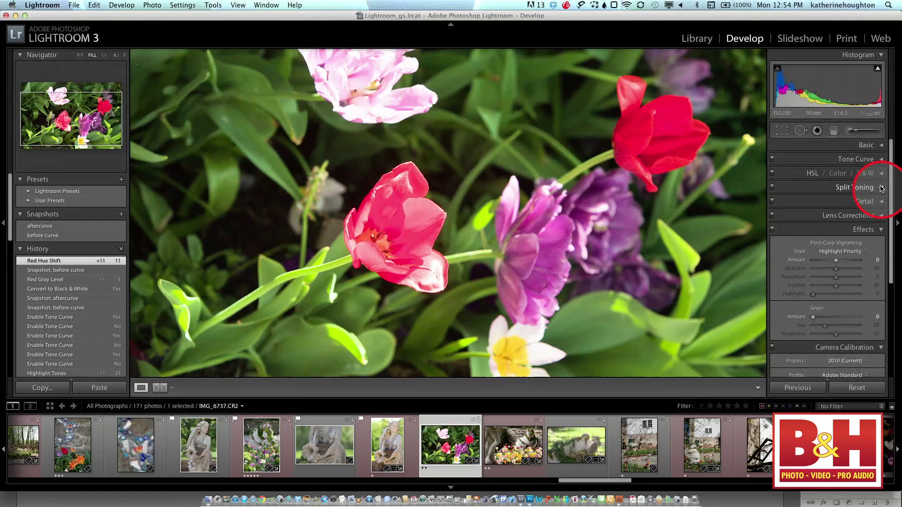
pyautogui.click(881, 188)
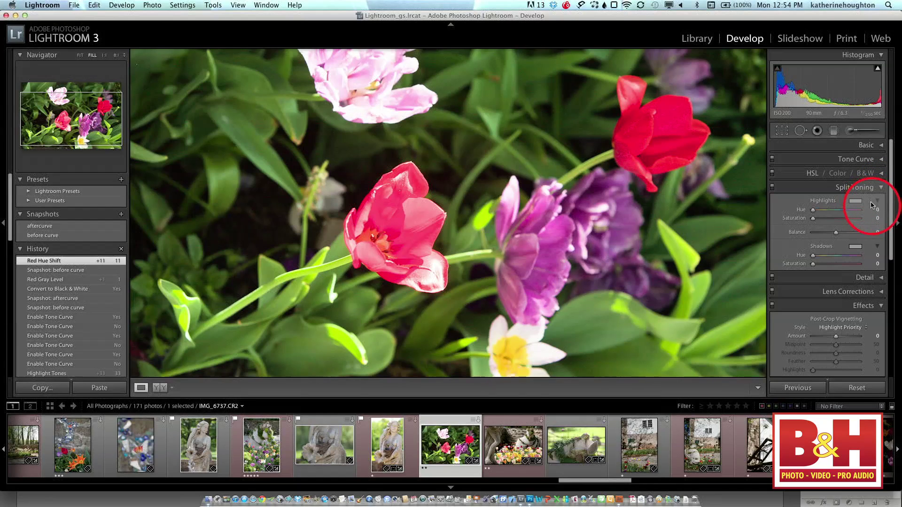
pyautogui.click(880, 174)
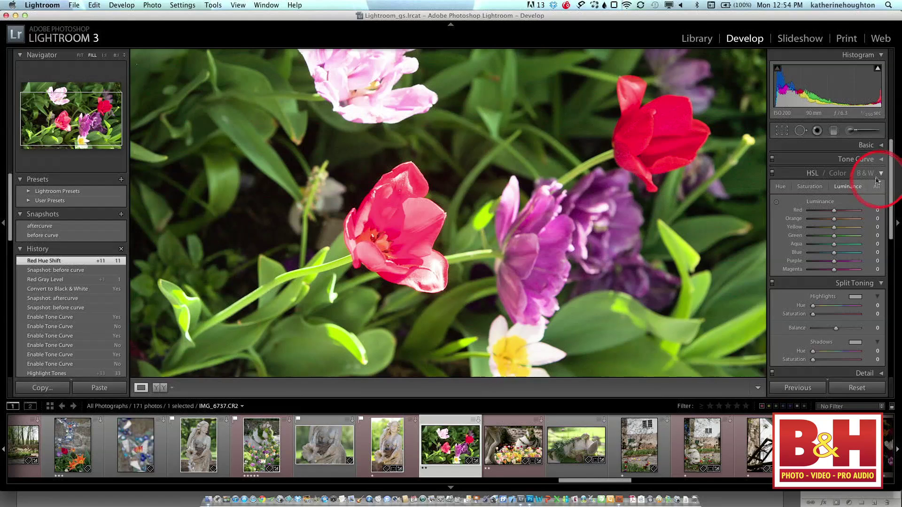
pyautogui.click(868, 174)
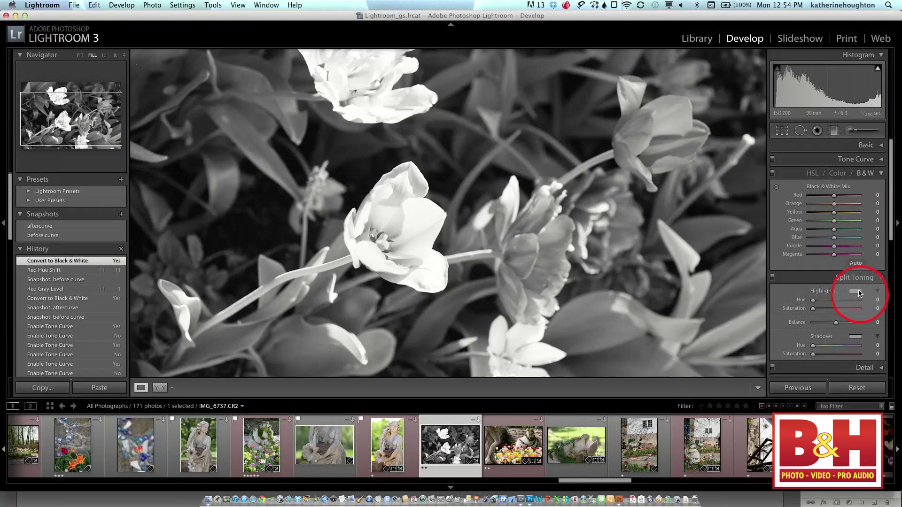
# Split-tone the photo with purple shadows at Hue 297 and Saturation 78, and set the highlight Saturation to 8.
pyautogui.click(855, 338)
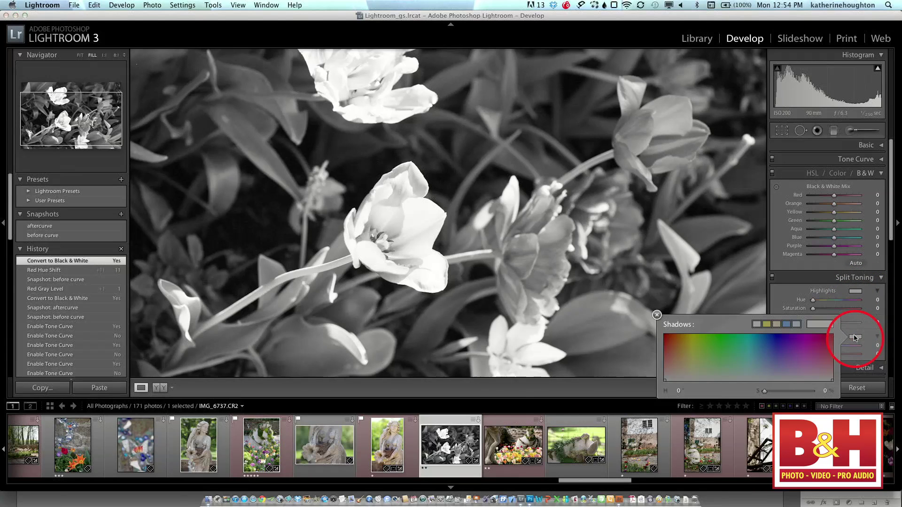
pyautogui.click(803, 345)
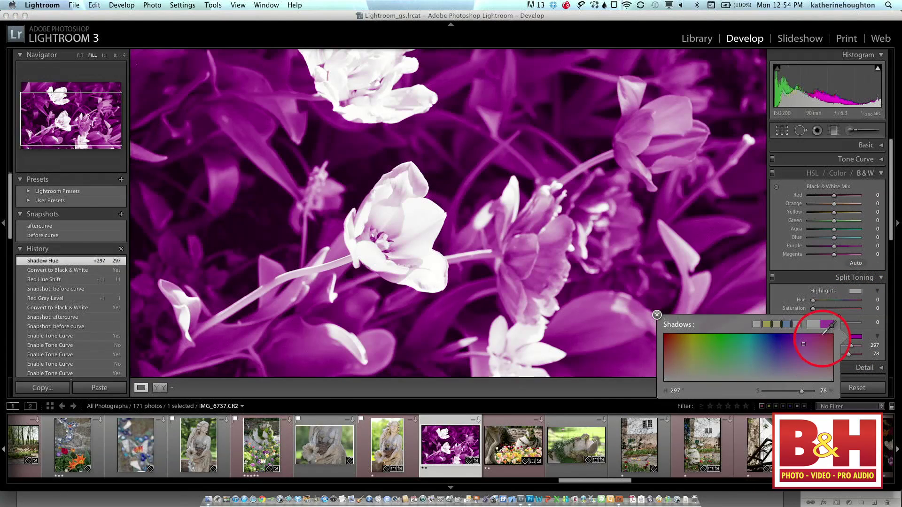
pyautogui.click(853, 308)
pyautogui.moveTo(825, 310); pyautogui.dragTo(816, 311)
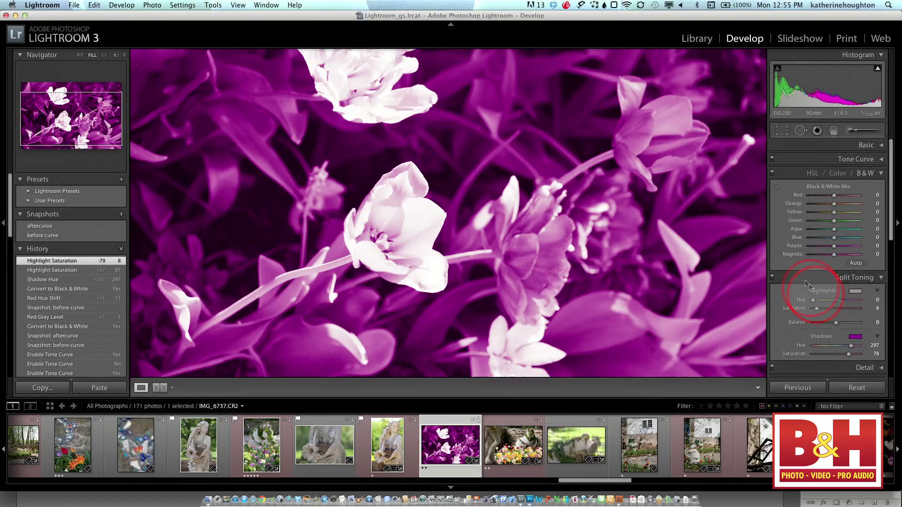
# Turn off Split Toning, collapse it and the B&W mix, and expand the Detail settings.
pyautogui.click(772, 277)
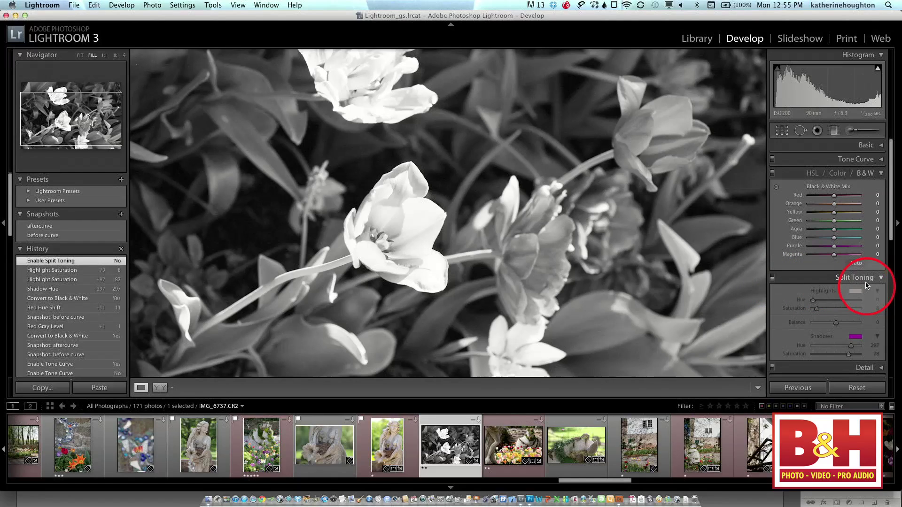
pyautogui.click(866, 279)
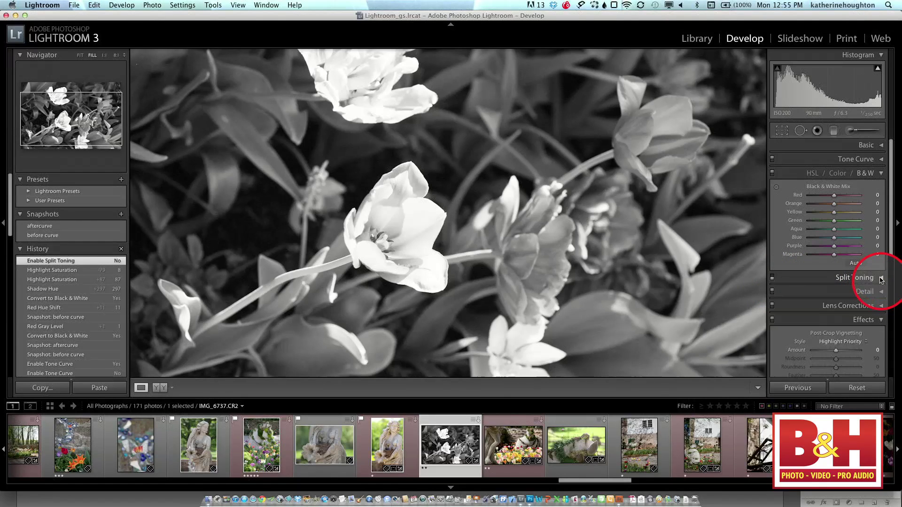
pyautogui.click(880, 174)
pyautogui.click(882, 202)
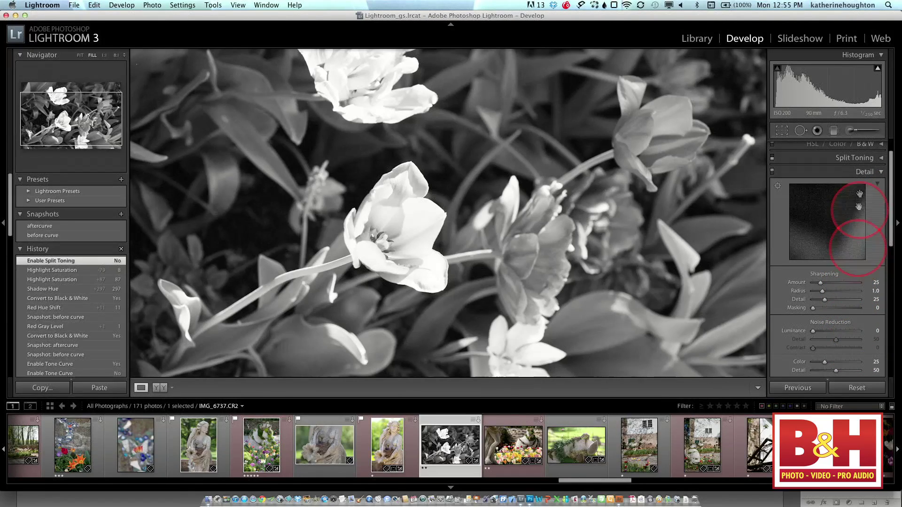
# Reopen Split Toning, toggle the Black & White Mix off and on, and return the photo to color with the Color adjustments.
pyautogui.click(814, 161)
pyautogui.click(772, 146)
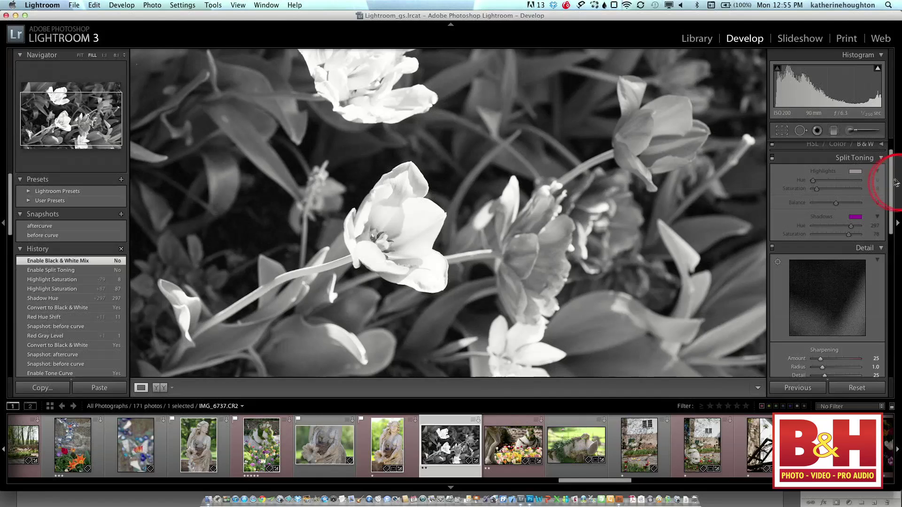
pyautogui.moveTo(891, 184); pyautogui.dragTo(882, 156)
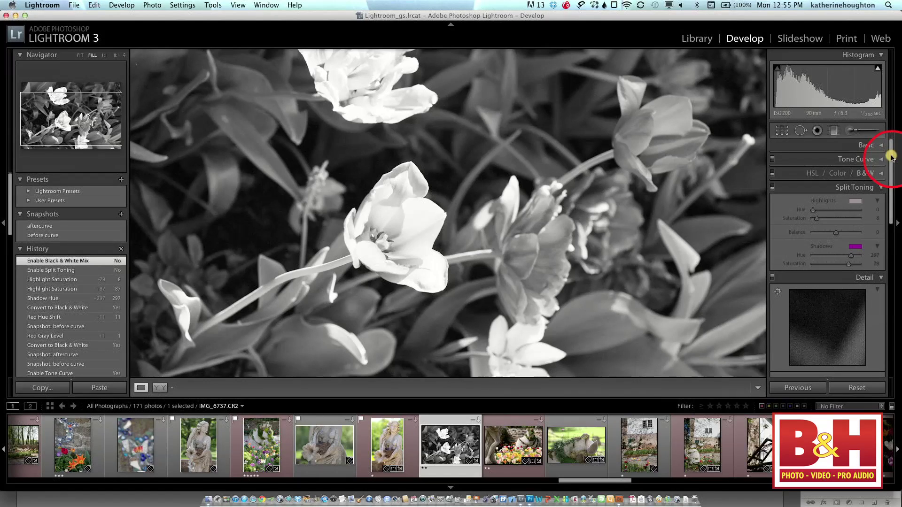
pyautogui.click(773, 174)
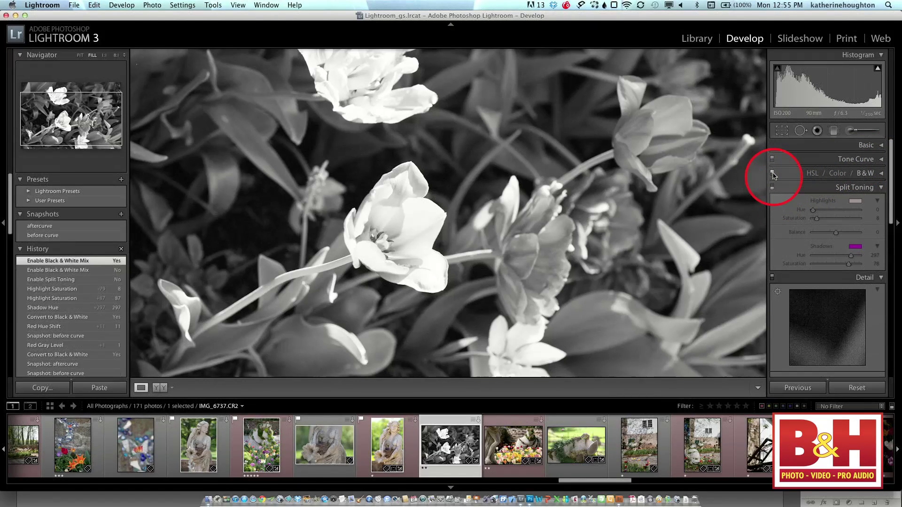
pyautogui.click(832, 174)
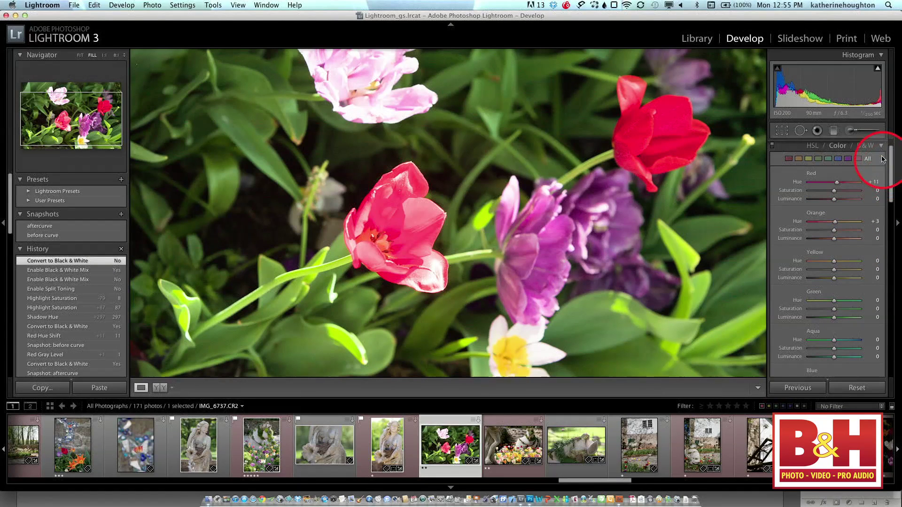
# Collapse the Color and Split Toning settings, and set the tulip photo's sharpening Amount to 150.
pyautogui.click(880, 146)
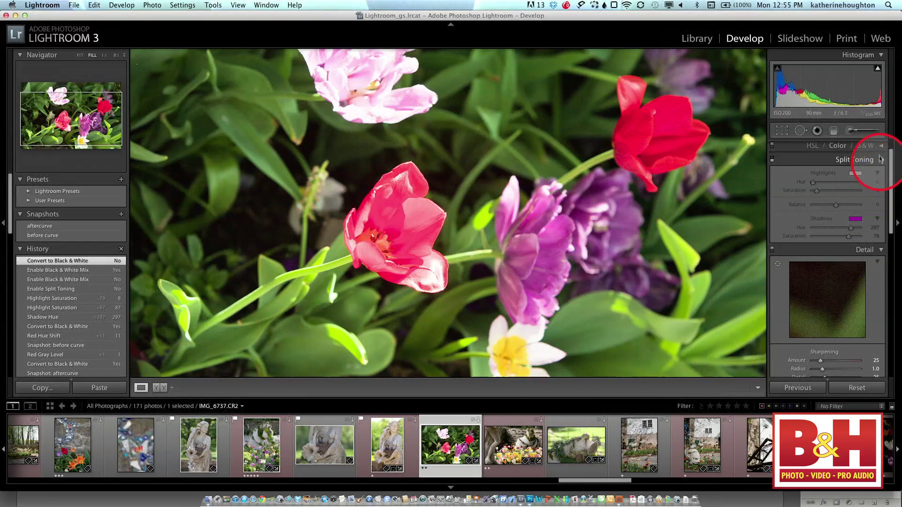
pyautogui.click(881, 161)
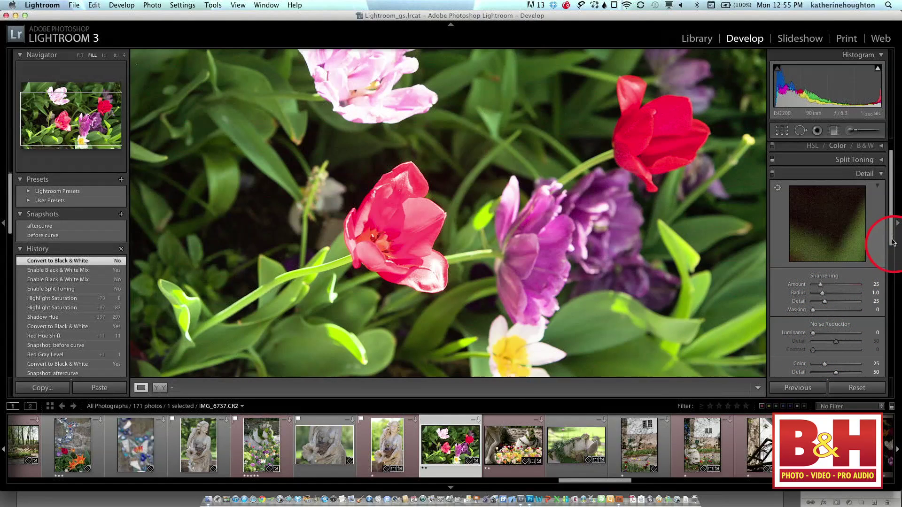
pyautogui.moveTo(892, 241); pyautogui.dragTo(885, 323)
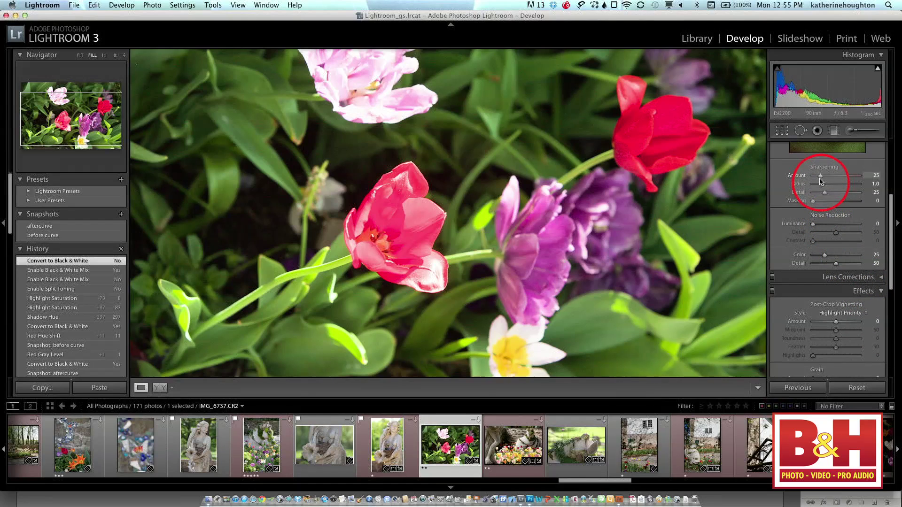
pyautogui.moveTo(823, 180); pyautogui.dragTo(872, 176)
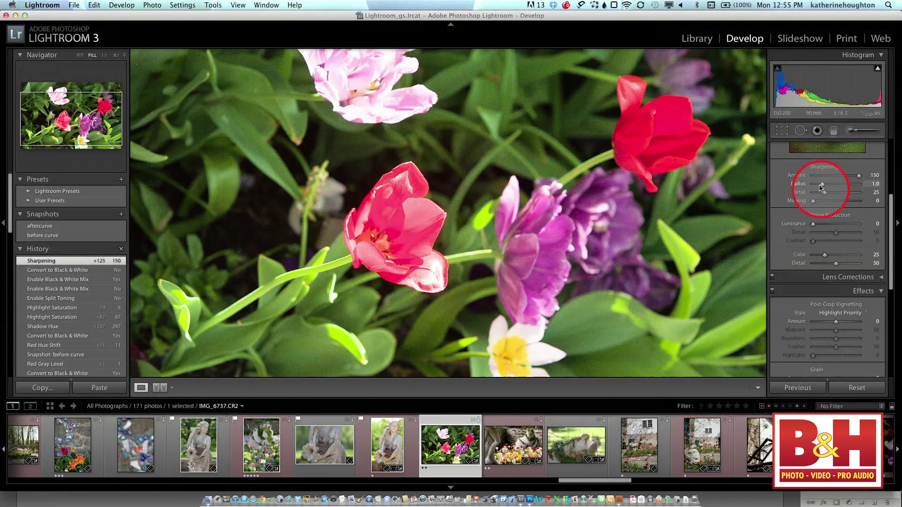
# View the red tulip at 1:1 and set the sharpening Radius to 3.0, Detail to 100 and Masking to 50.
pyautogui.click(500, 249)
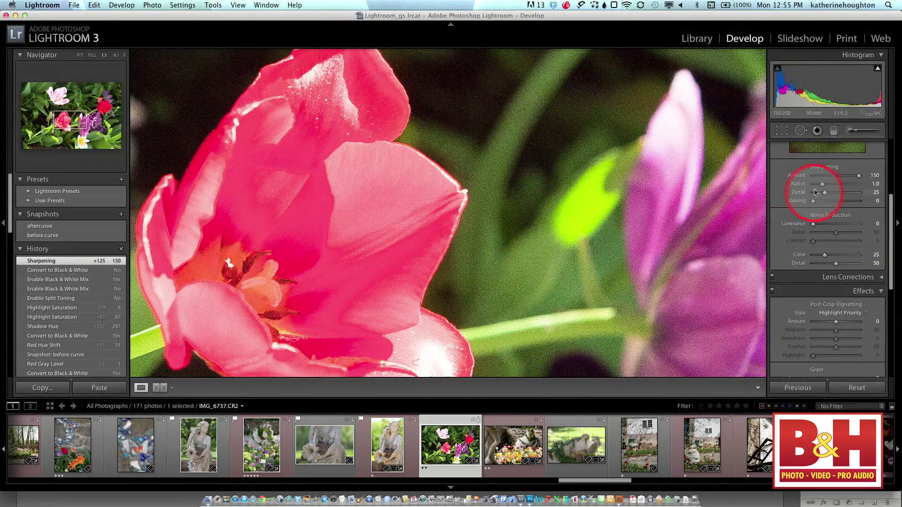
pyautogui.moveTo(824, 184); pyautogui.dragTo(859, 185)
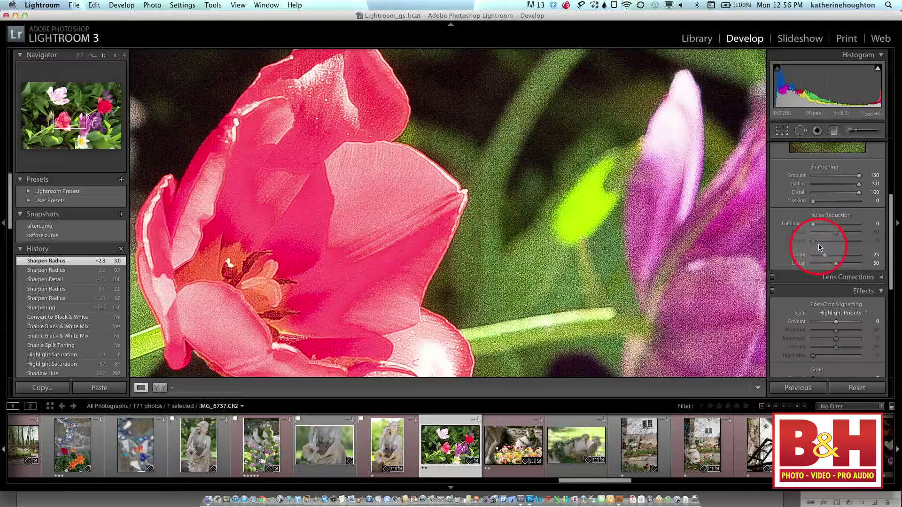
pyautogui.moveTo(814, 200); pyautogui.dragTo(849, 206)
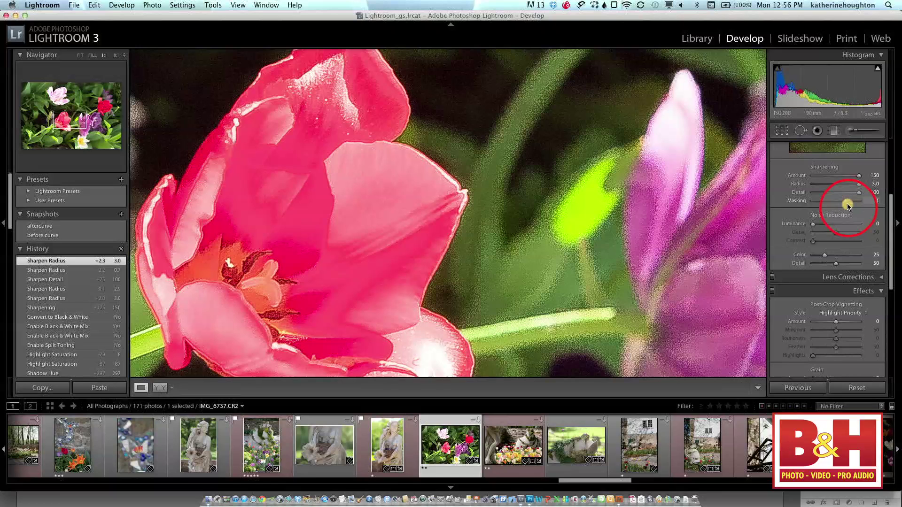
pyautogui.moveTo(848, 206); pyautogui.dragTo(839, 207)
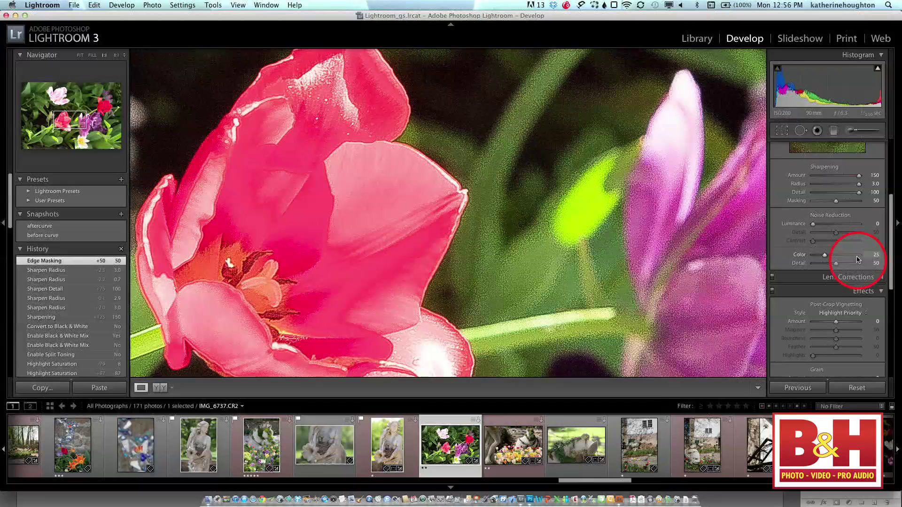
pyautogui.scroll(-2, 857, 259)
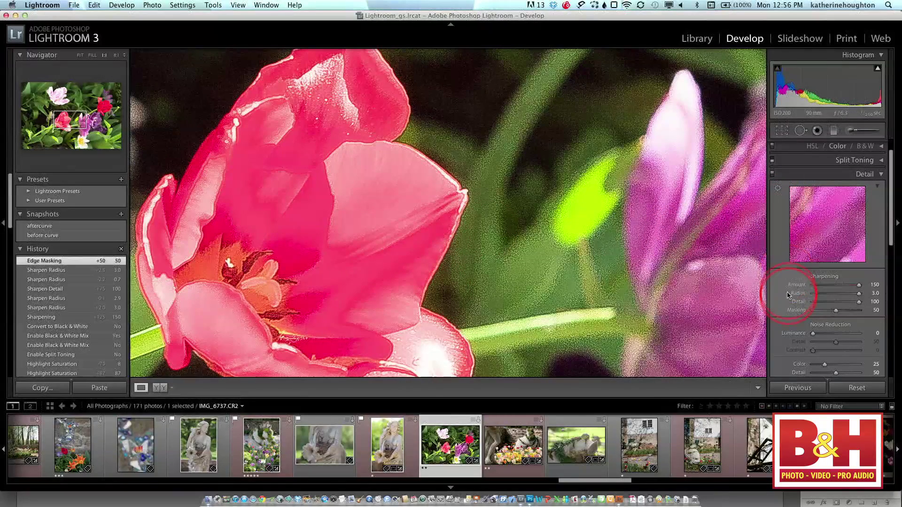
# Collapse the Detail settings, expand Lens Corrections and enable profile corrections for the tulip photo.
pyautogui.click(880, 187)
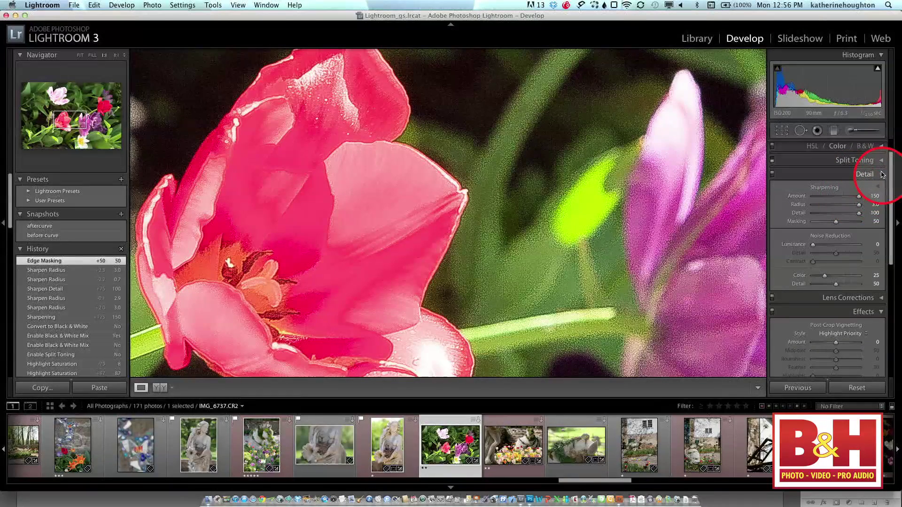
pyautogui.click(880, 175)
pyautogui.click(882, 189)
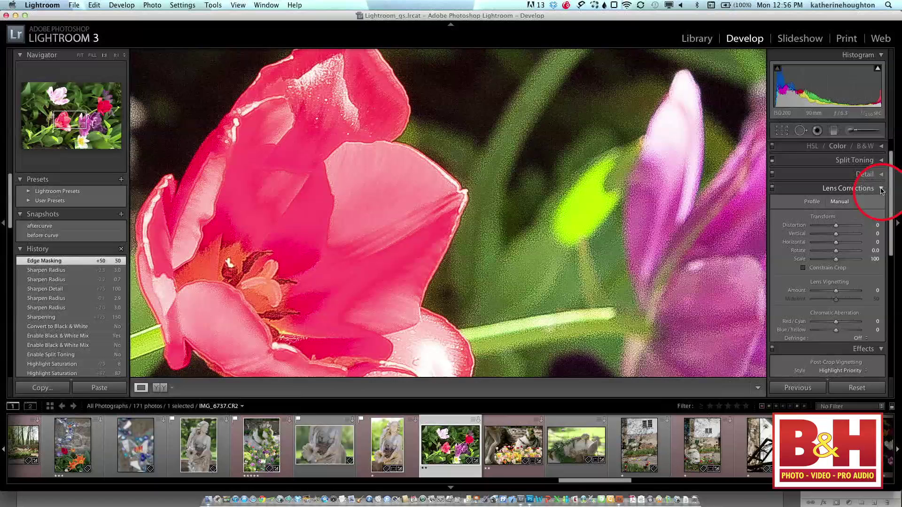
pyautogui.click(817, 202)
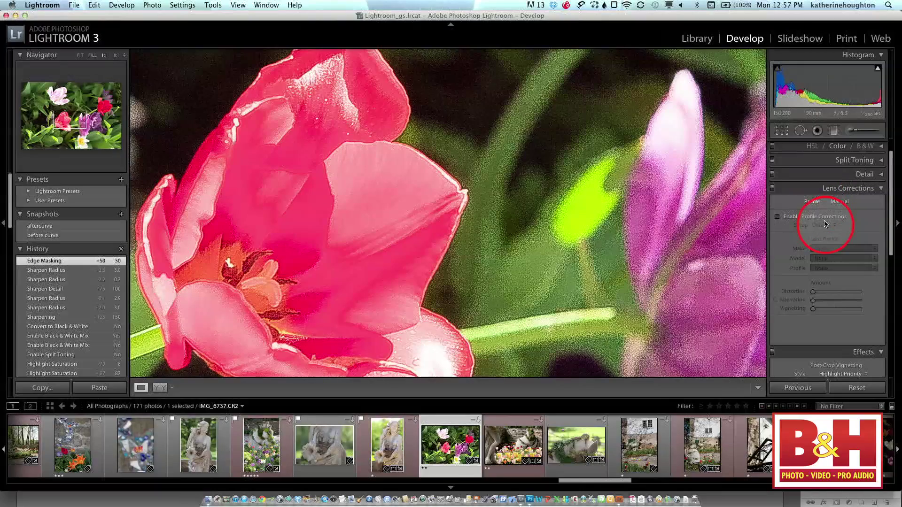
pyautogui.click(825, 219)
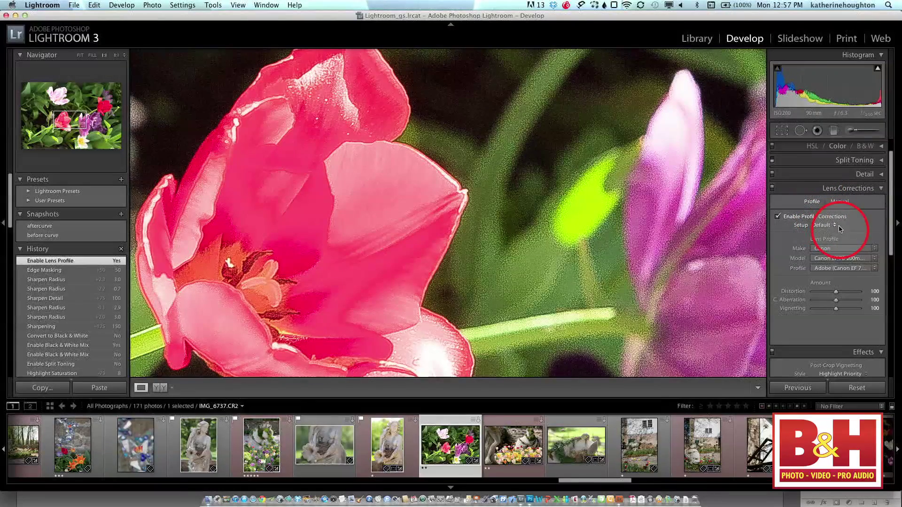
# Look through the available lens makes, turn off Lens Corrections and collapse its settings.
pyautogui.click(836, 248)
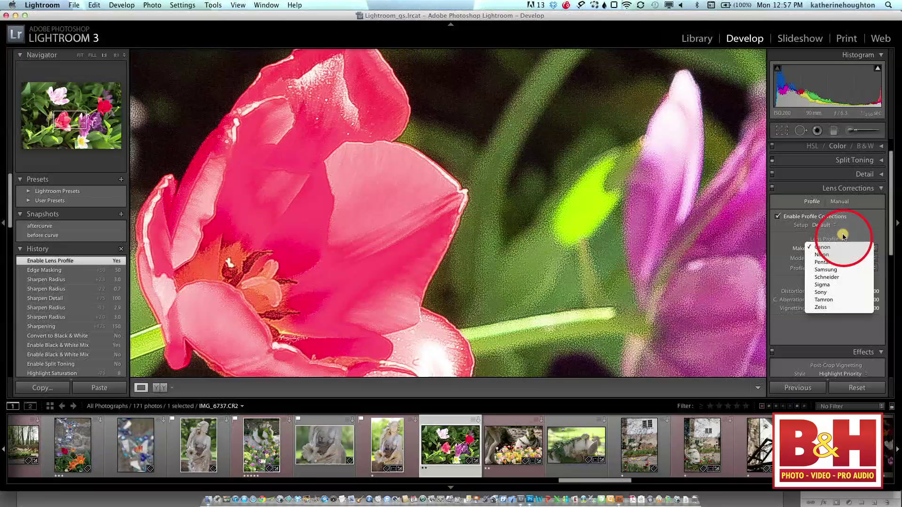
pyautogui.click(844, 236)
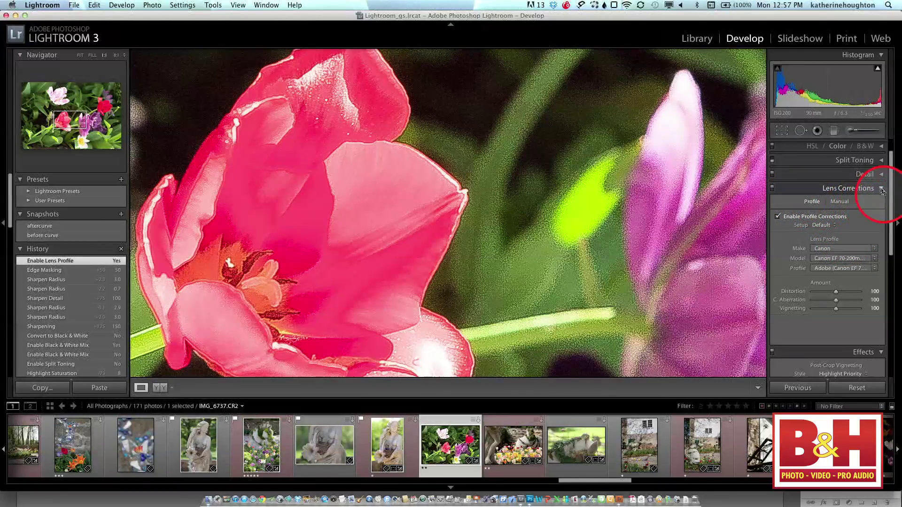
pyautogui.click(771, 188)
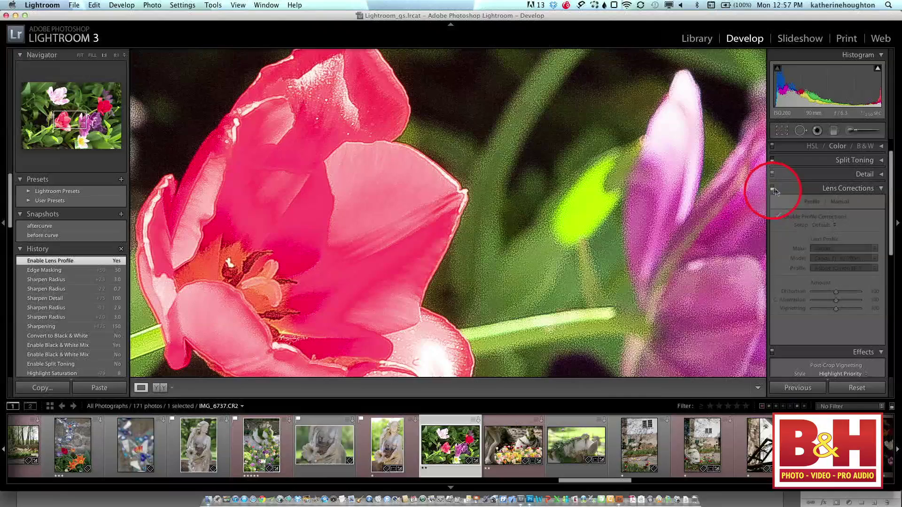
pyautogui.click(880, 189)
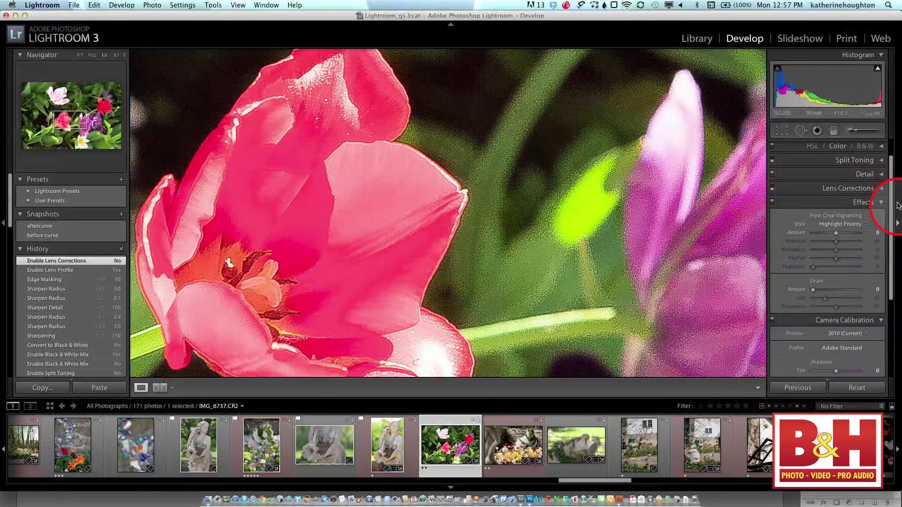
# Add a white post-crop vignette with Amount +83 to the tulip photo and collapse the Effects settings.
pyautogui.scroll(-3, 886, 231)
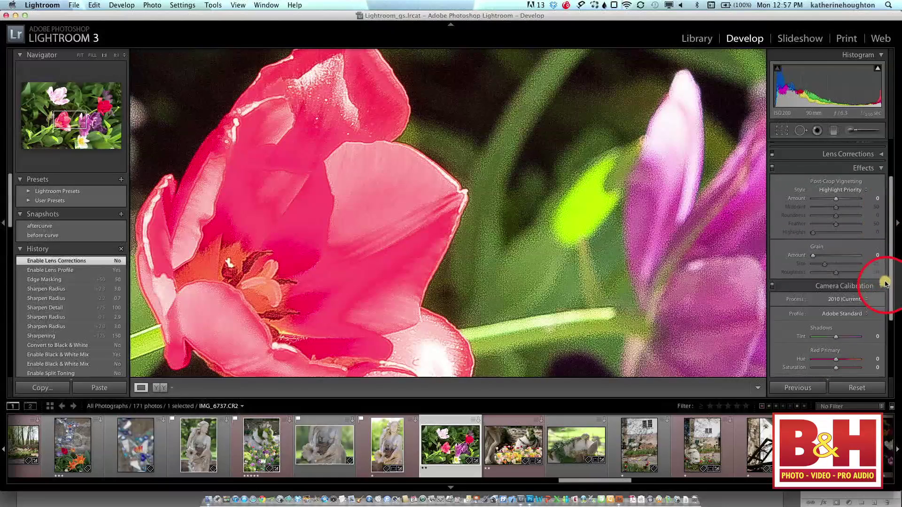
pyautogui.moveTo(836, 198); pyautogui.dragTo(856, 199)
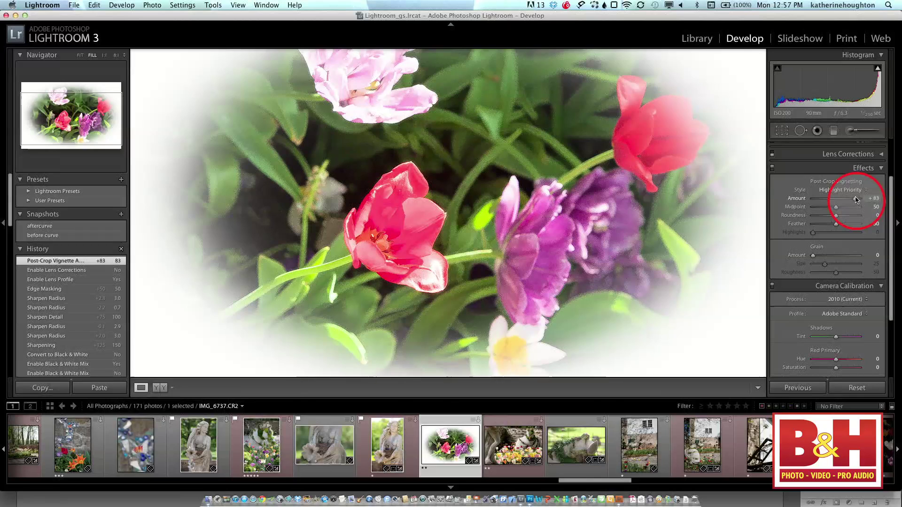
pyautogui.click(873, 169)
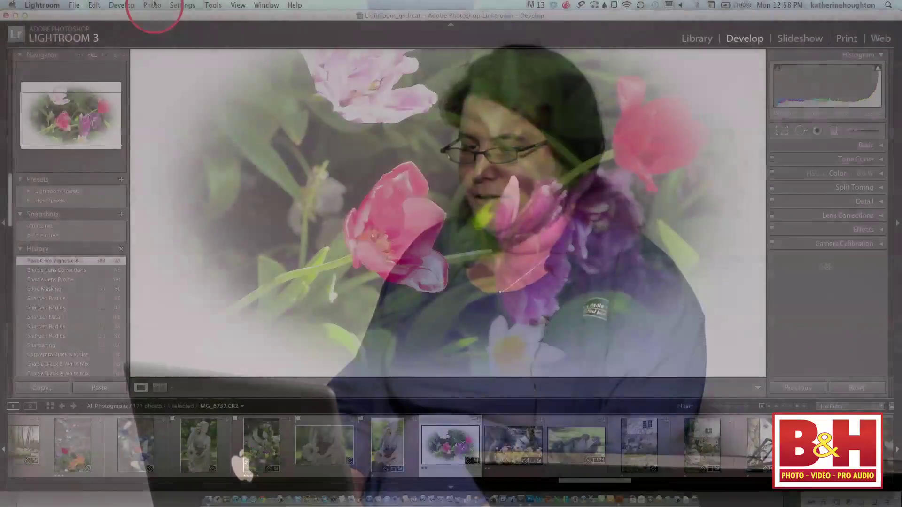
# Compare the tulip photo before and after its edits by switching repeatedly between the two views.
pyautogui.press('\\')
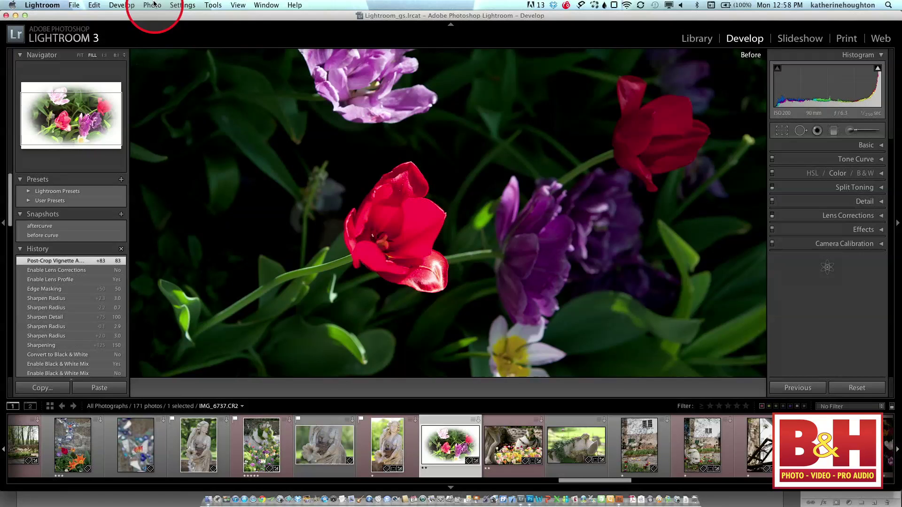
pyautogui.press('\\')
pyautogui.press('\\')
pyautogui.press('\\')
pyautogui.press('\\')
pyautogui.press('\\')
pyautogui.press('\\')
pyautogui.press('\\')
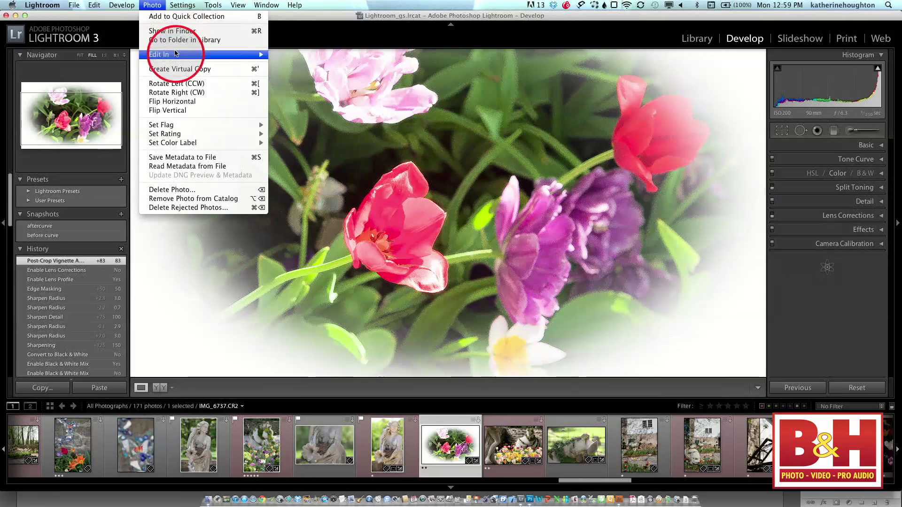
# Create a virtual copy of the tulip photo, convert it to black and white and compare it with the color original.
pyautogui.moveTo(175, 54)
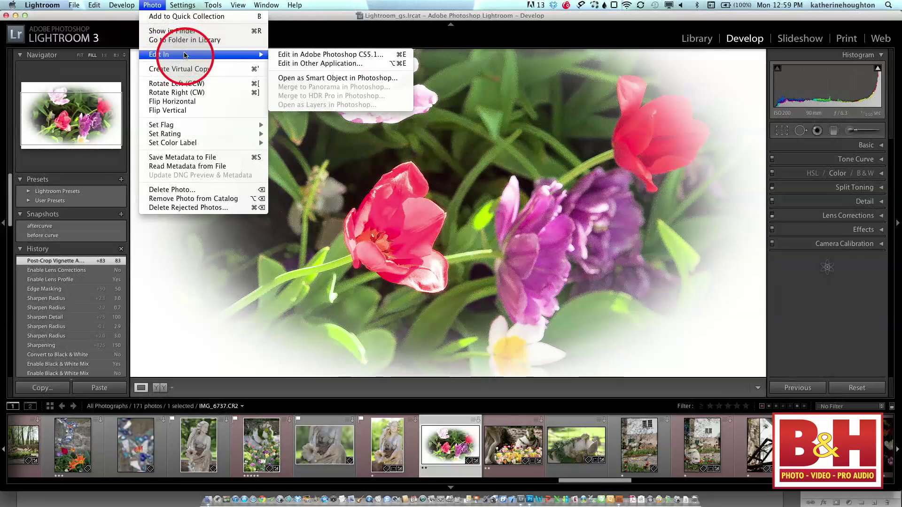
pyautogui.click(184, 69)
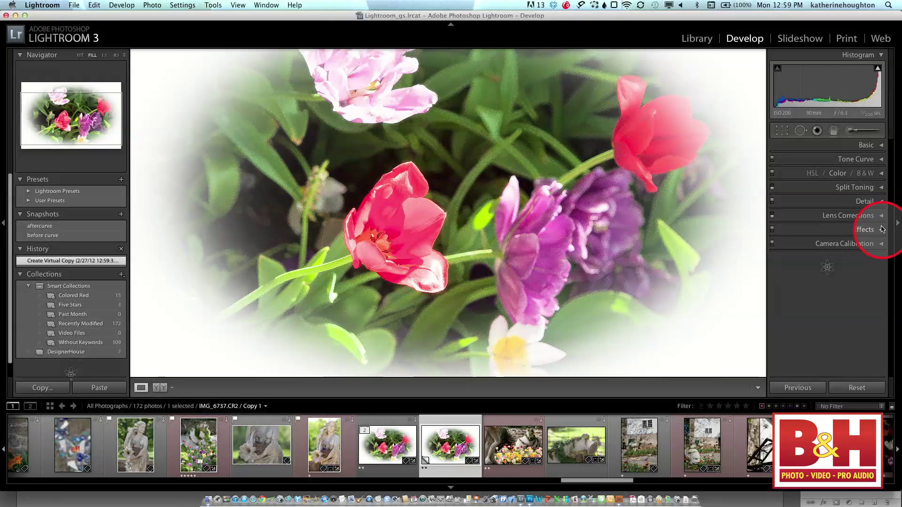
pyautogui.click(864, 174)
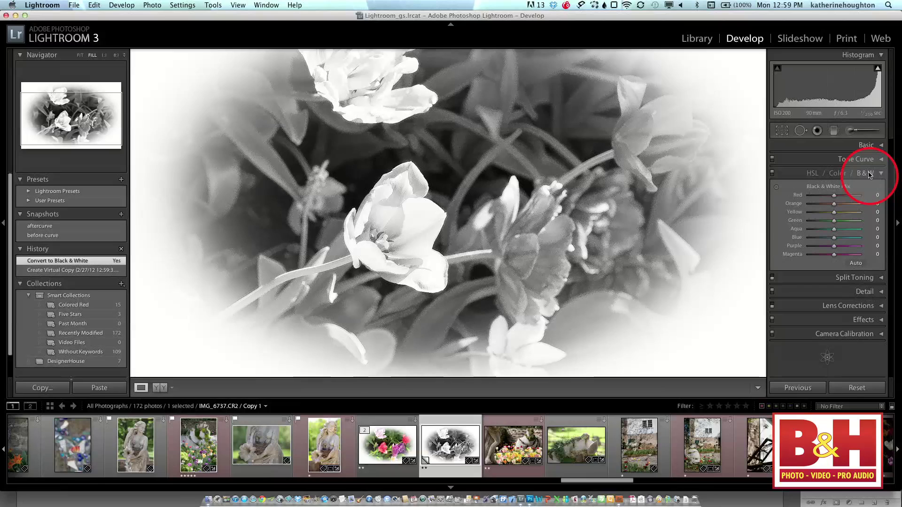
pyautogui.click(397, 444)
pyautogui.click(441, 444)
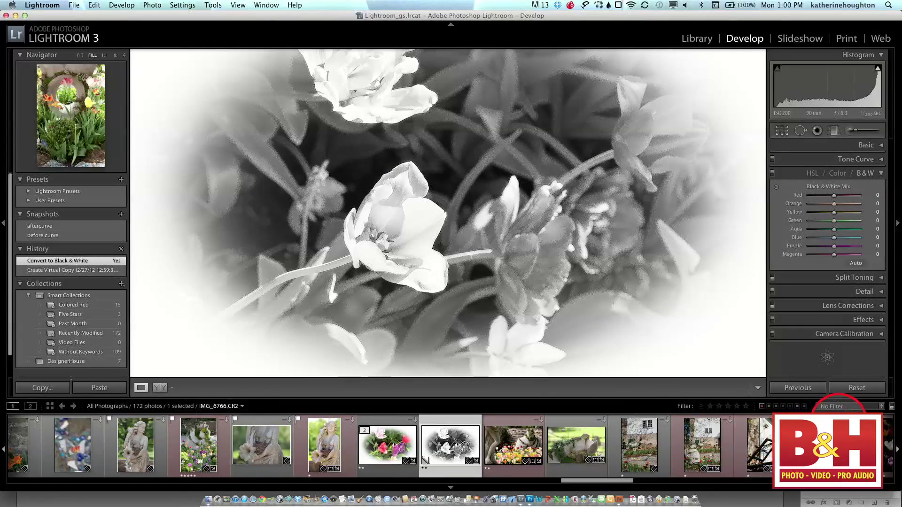
# Browse the remaining garden photos in the filmstrip and the Library grid for another image to edit.
pyautogui.scroll(-5, 390, 446)
pyautogui.scroll(-10, 390, 446)
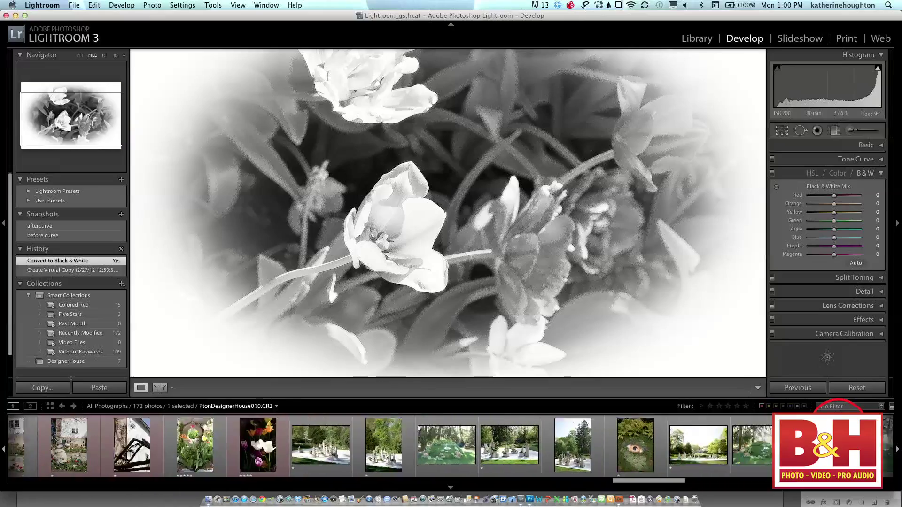
pyautogui.scroll(-10, 793, 422)
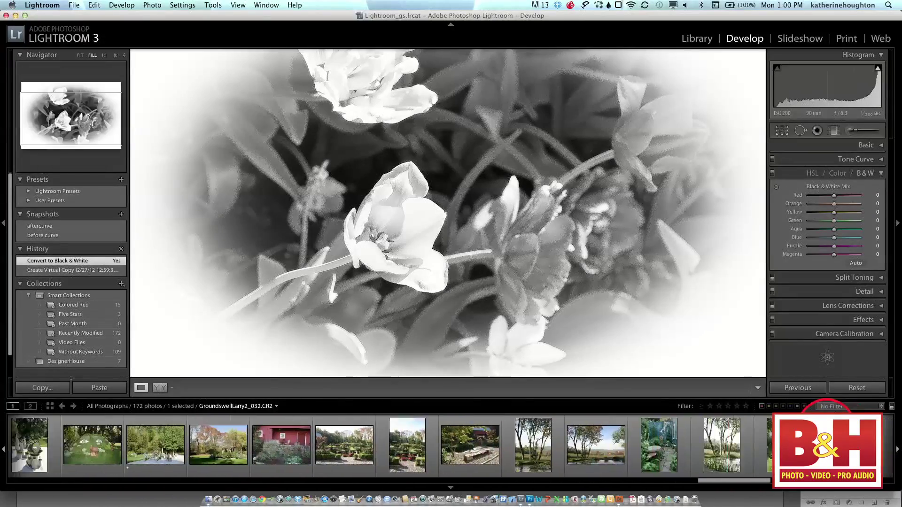
pyautogui.press('g')
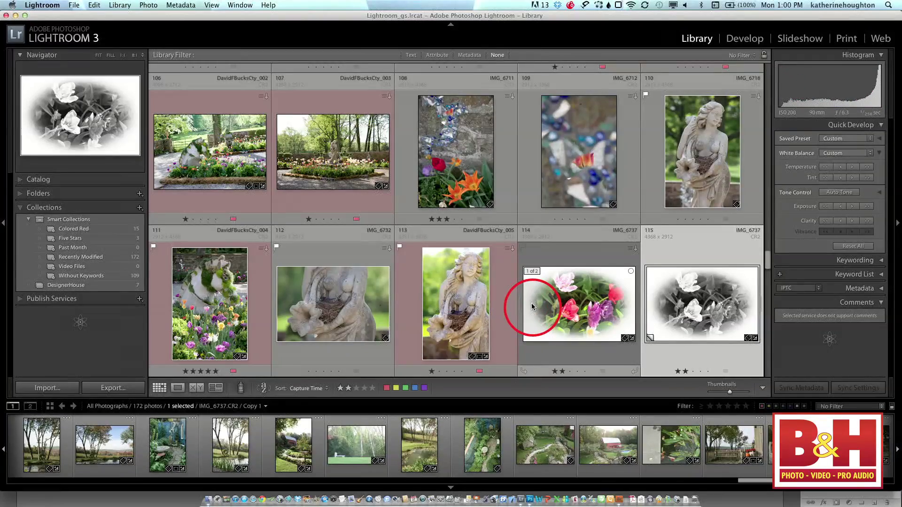
pyautogui.scroll(-10, 532, 307)
pyautogui.scroll(-10, 532, 307)
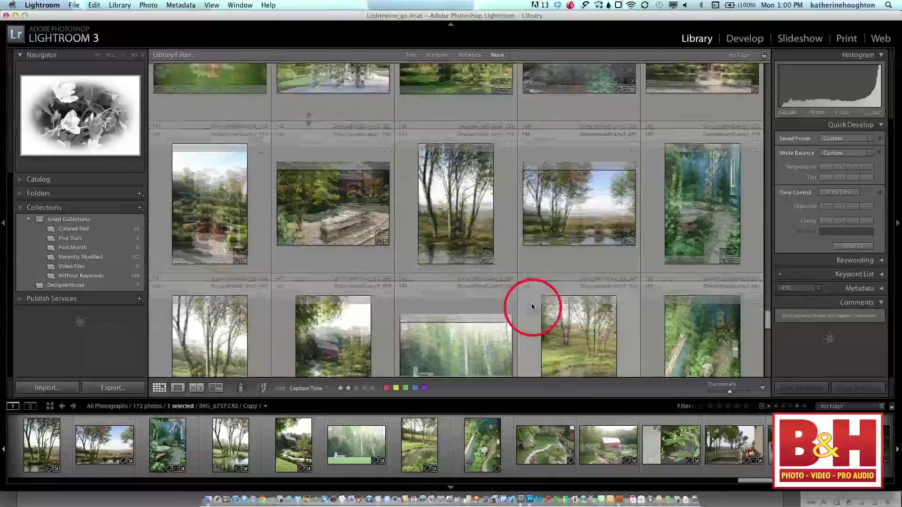
pyautogui.scroll(-10, 532, 307)
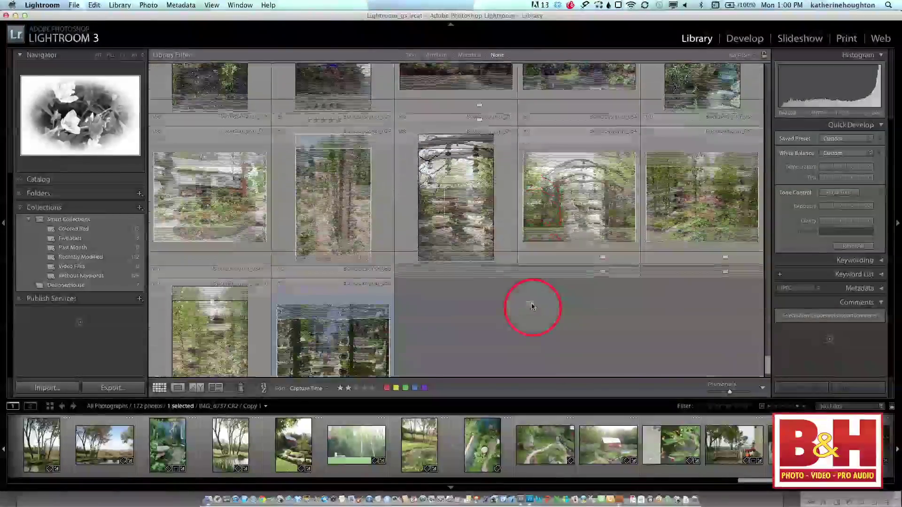
pyautogui.scroll(8, 531, 306)
pyautogui.scroll(-10, 532, 306)
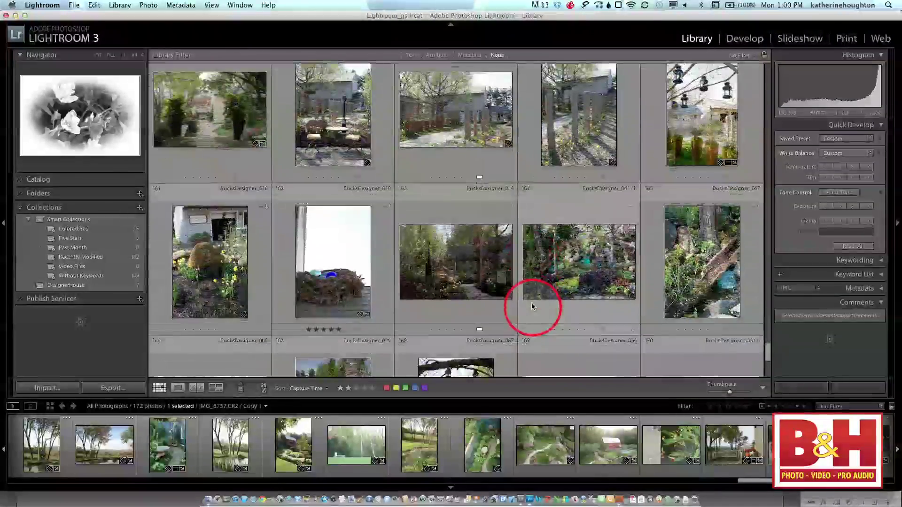
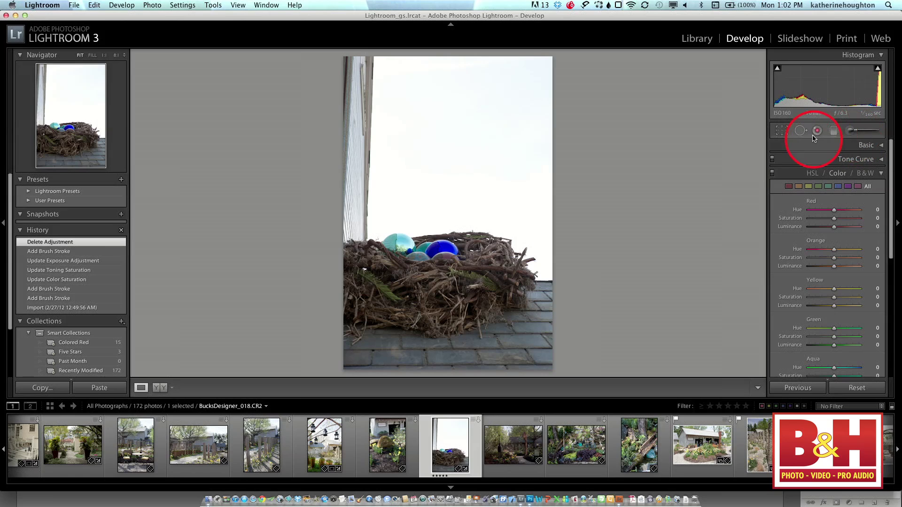
# Activate the Adjustment Brush for the nest photo and set the brush size to 15 over the sky.
pyautogui.click(862, 133)
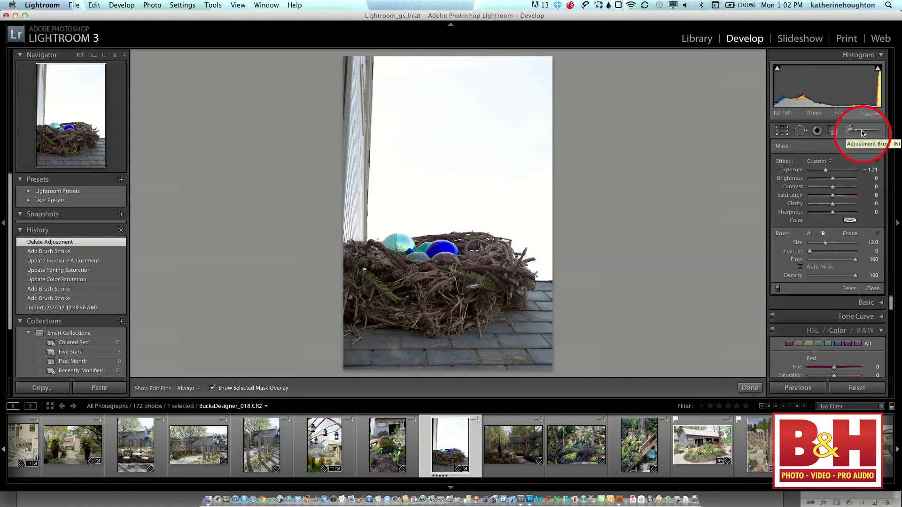
pyautogui.click(493, 157)
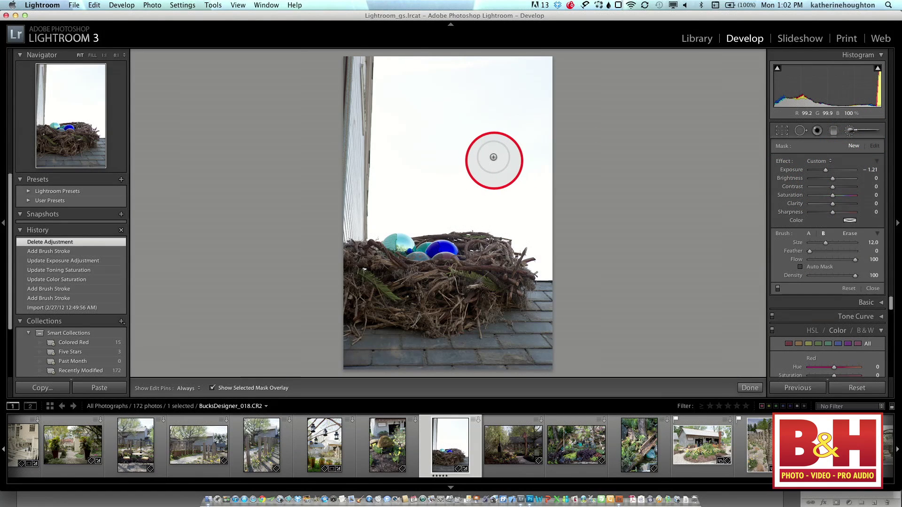
pyautogui.press(']')
pyautogui.press(']')
pyautogui.press(']')
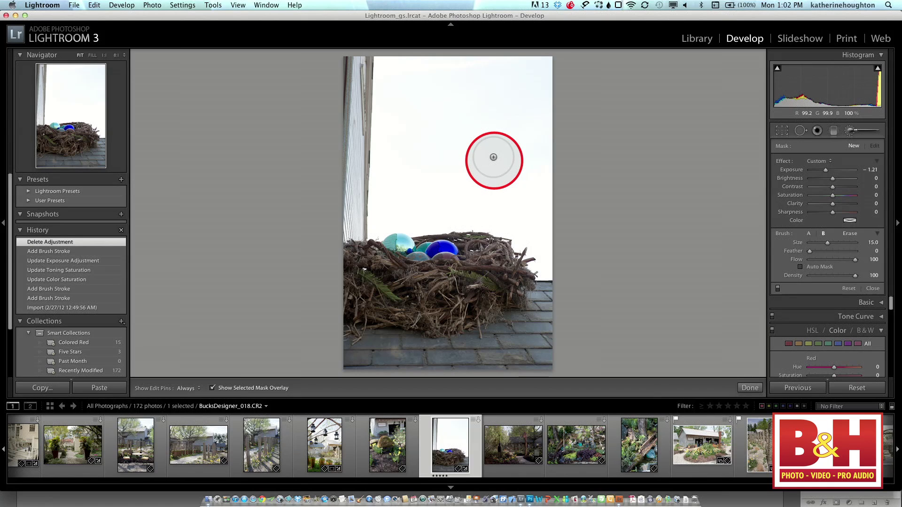
pyautogui.press(']')
pyautogui.press(']')
pyautogui.press(']')
pyautogui.press('[')
pyautogui.press('[')
pyautogui.press('[')
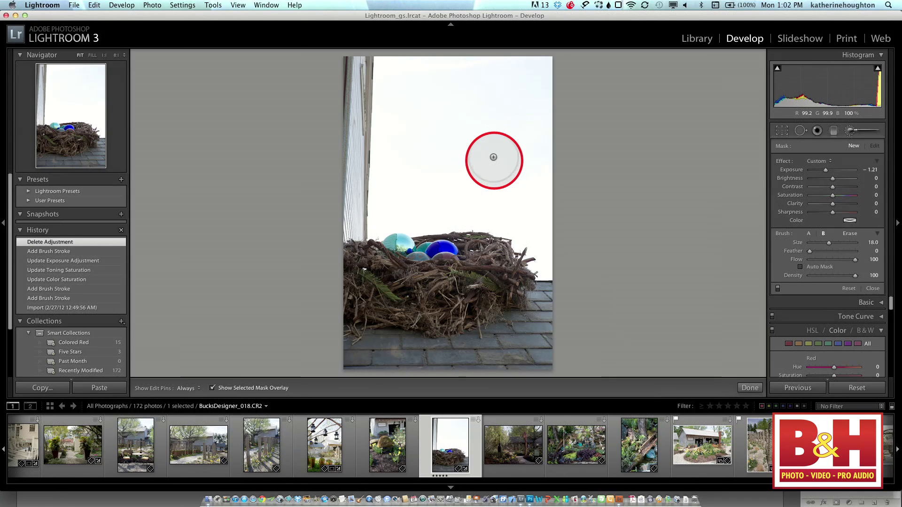
pyautogui.press(']')
pyautogui.press(']')
pyautogui.press(']')
pyautogui.press(']')
pyautogui.press(']')
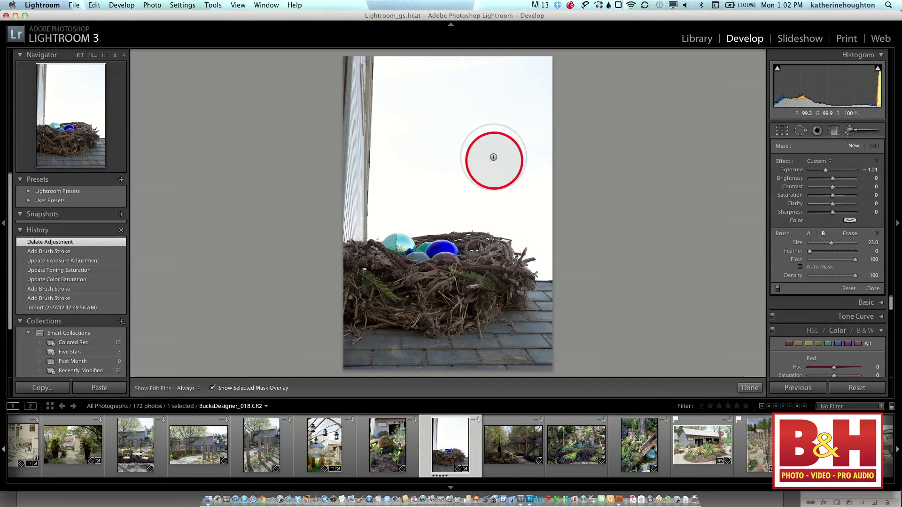
pyautogui.press('[')
pyautogui.press('[')
pyautogui.press('[')
pyautogui.press('[')
pyautogui.press('[')
pyautogui.press('[')
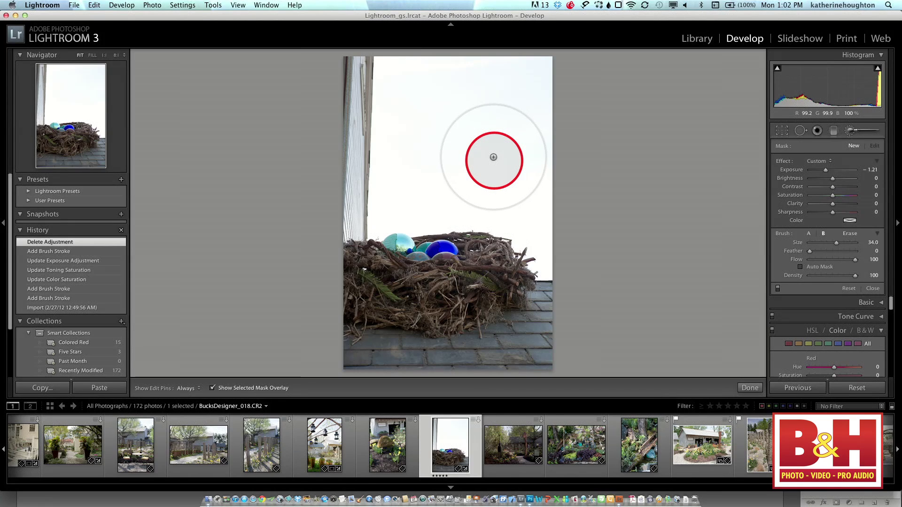
pyautogui.press('[')
pyautogui.press('[')
pyautogui.press('[')
pyautogui.press('[')
pyautogui.press('[')
pyautogui.press('[')
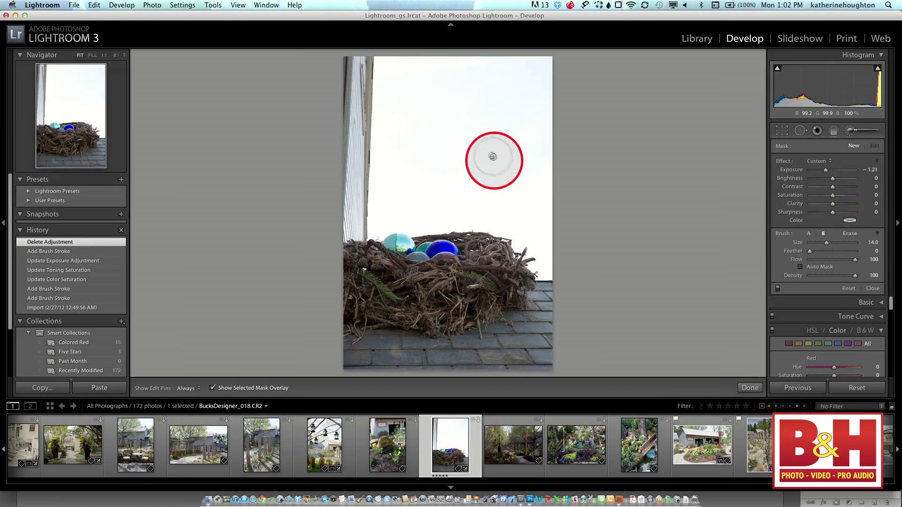
pyautogui.press(']')
pyautogui.press(']')
pyautogui.press(']')
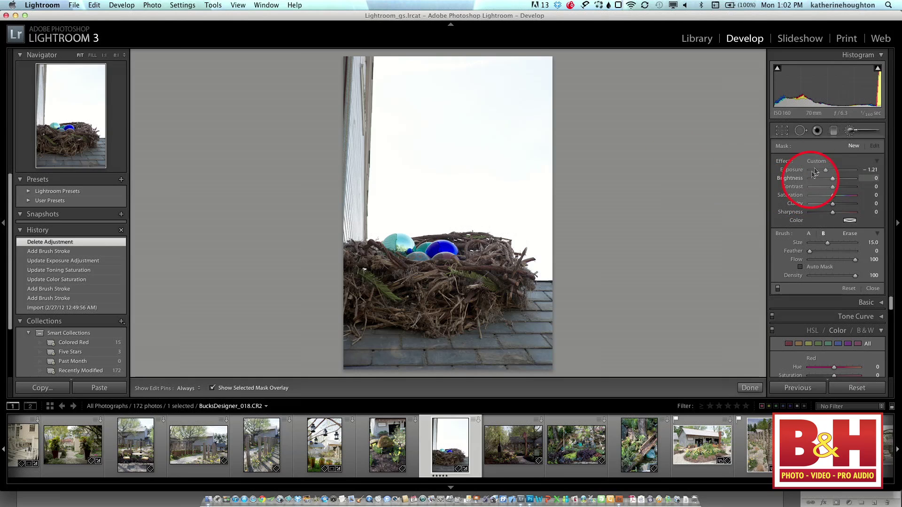
# Paint a Burn (Darken) adjustment over the entire sky of the nest photo, down to the edges of the wall and nest.
pyautogui.click(827, 161)
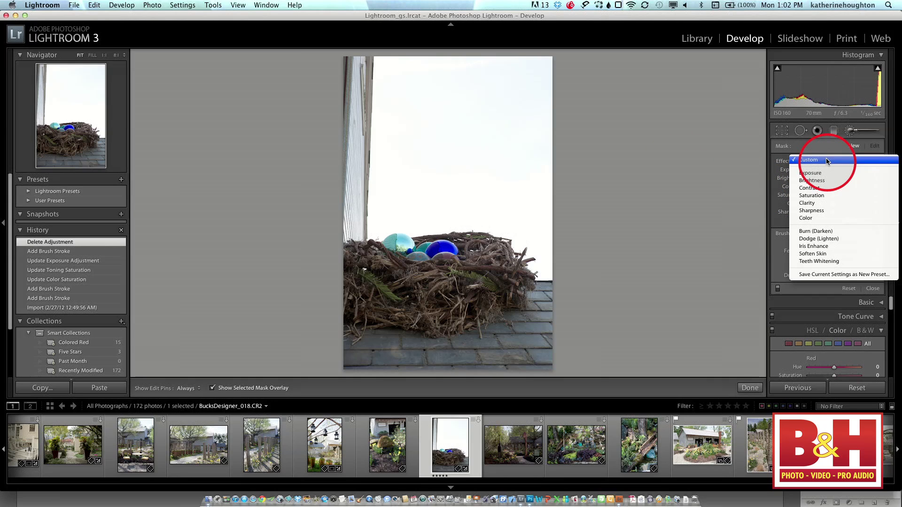
pyautogui.click(816, 231)
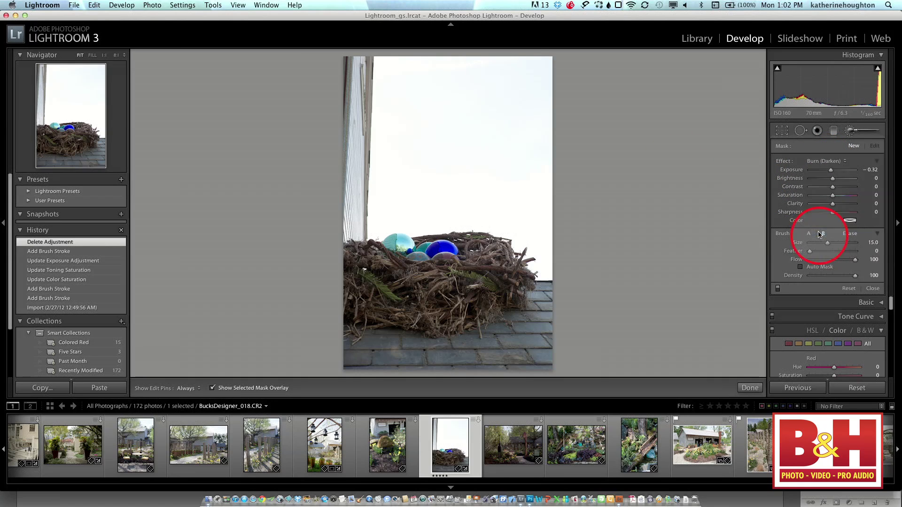
pyautogui.click(517, 186)
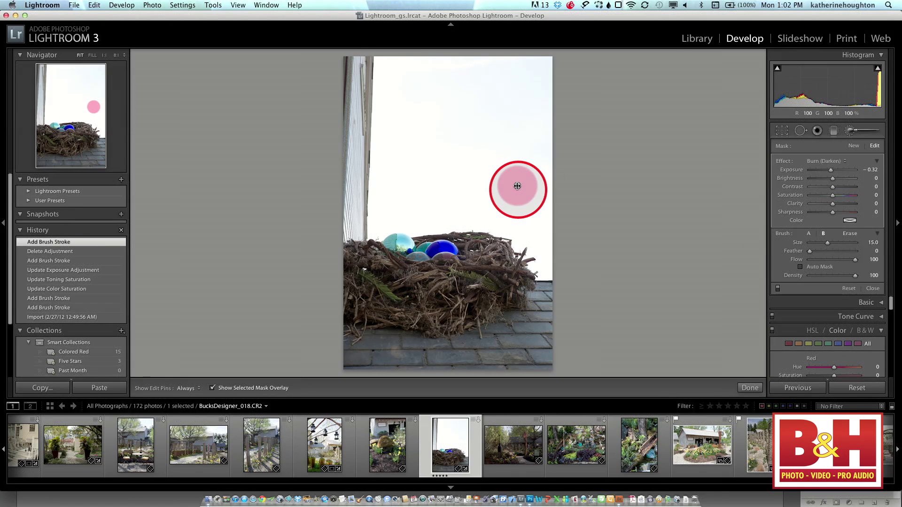
pyautogui.press('h')
pyautogui.moveTo(537, 121)
pyautogui.mouseDown()
pyautogui.moveTo(537, 155)
pyautogui.moveTo(534, 59)
pyautogui.moveTo(535, 81)
pyautogui.moveTo(504, 84)
pyautogui.moveTo(506, 146)
pyautogui.moveTo(495, 136)
pyautogui.moveTo(499, 74)
pyautogui.moveTo(510, 65)
pyautogui.moveTo(454, 81)
pyautogui.moveTo(427, 73)
pyautogui.moveTo(464, 65)
pyautogui.moveTo(410, 75)
pyautogui.moveTo(387, 65)
pyautogui.moveTo(380, 224)
pyautogui.moveTo(508, 217)
pyautogui.moveTo(543, 262)
pyautogui.moveTo(543, 190)
pyautogui.moveTo(532, 168)
pyautogui.moveTo(494, 191)
pyautogui.moveTo(465, 178)
pyautogui.moveTo(425, 189)
pyautogui.moveTo(411, 182)
pyautogui.moveTo(479, 130)
pyautogui.moveTo(408, 152)
pyautogui.moveTo(413, 125)
pyautogui.moveTo(406, 135)
pyautogui.moveTo(472, 99)
pyautogui.mouseUp()
pyautogui.press('h')
# Erase the part of the burn mask that spills onto the upper house wall beside the sky.
pyautogui.press('alt')
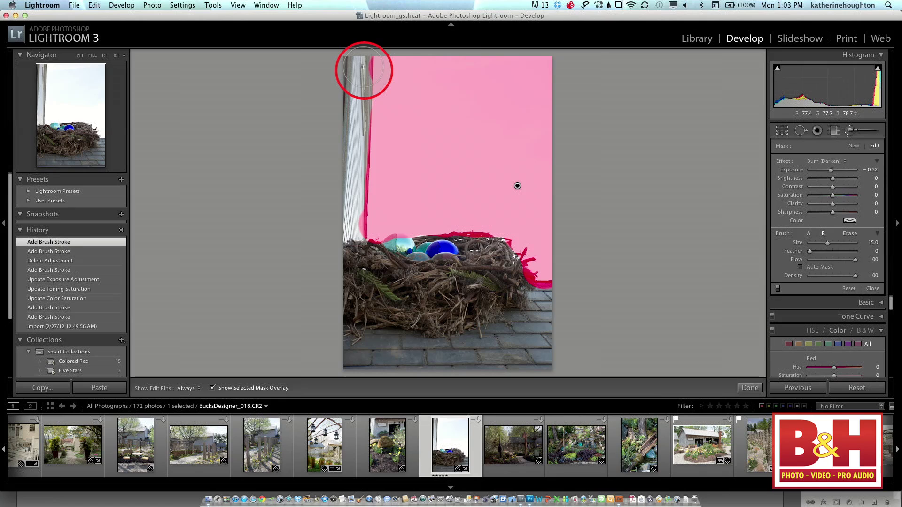
pyautogui.press('h')
pyautogui.press('alt')
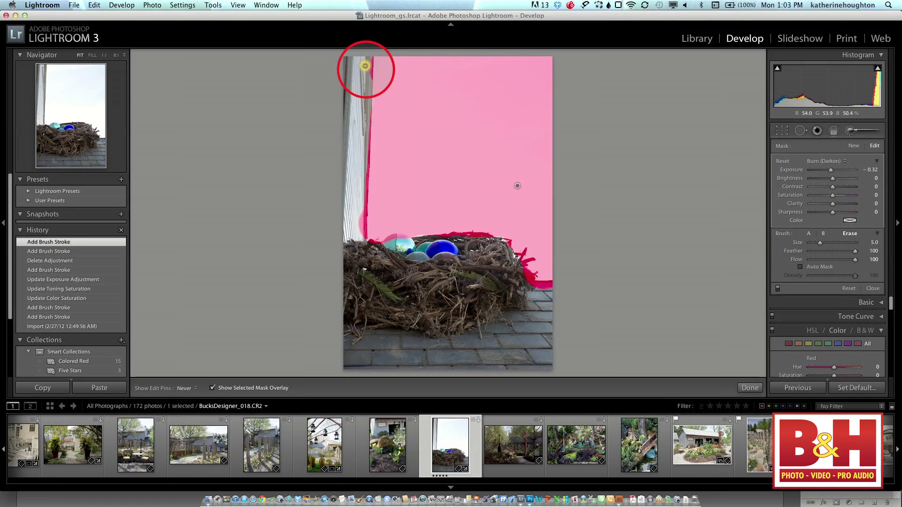
pyautogui.moveTo(364, 66); pyautogui.dragTo(368, 57)
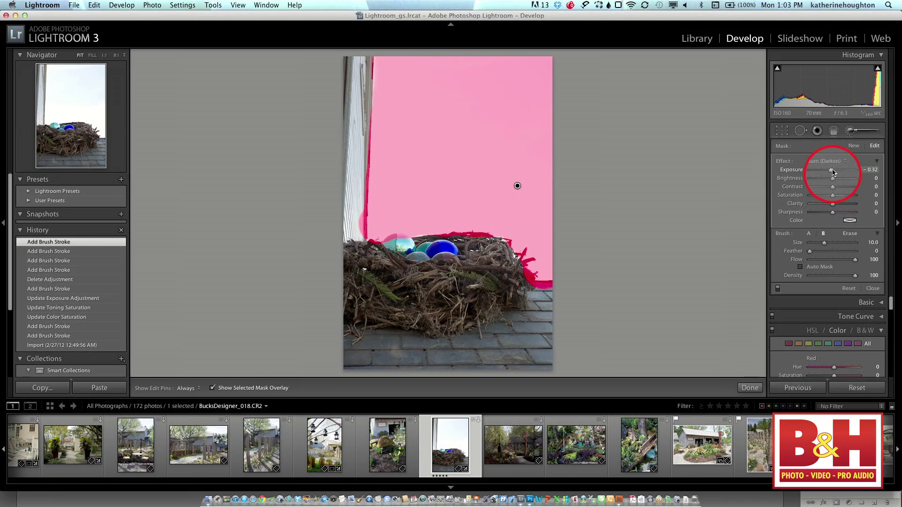
# Hide the mask overlay and lower the sky adjustment's Exposure to -2.49.
pyautogui.moveTo(831, 175); pyautogui.dragTo(829, 174)
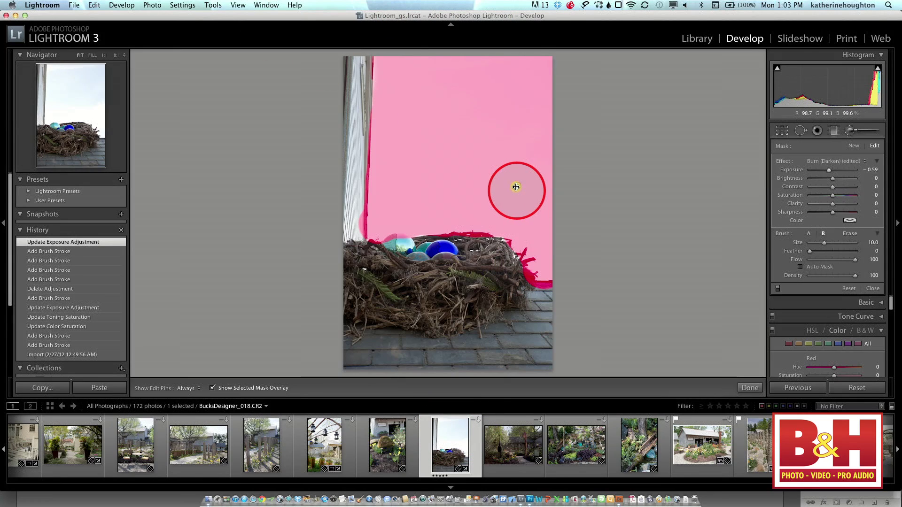
pyautogui.press('o')
pyautogui.moveTo(829, 169); pyautogui.dragTo(816, 172)
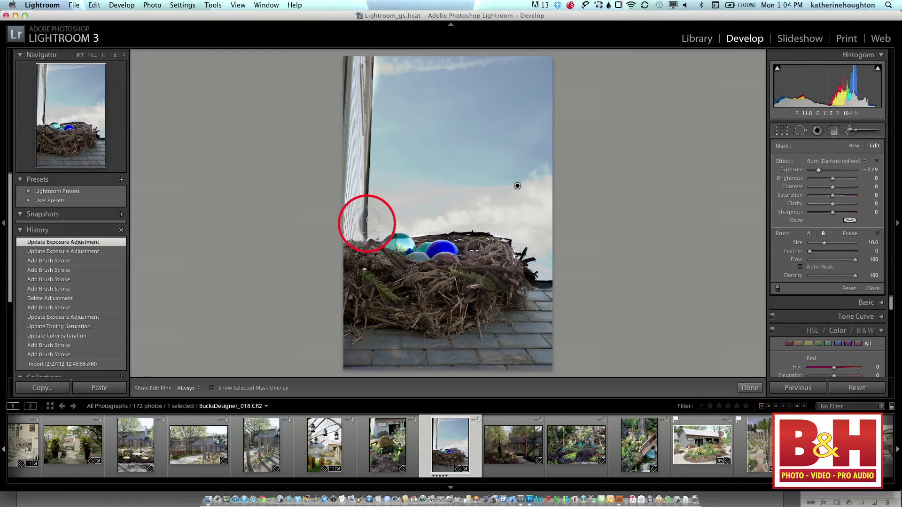
pyautogui.moveTo(361, 212); pyautogui.dragTo(358, 220)
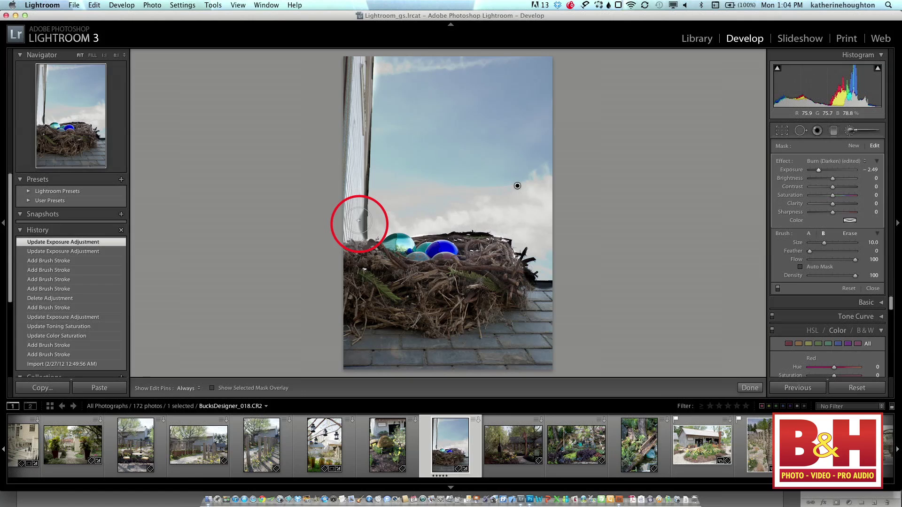
pyautogui.moveTo(359, 220); pyautogui.dragTo(371, 211)
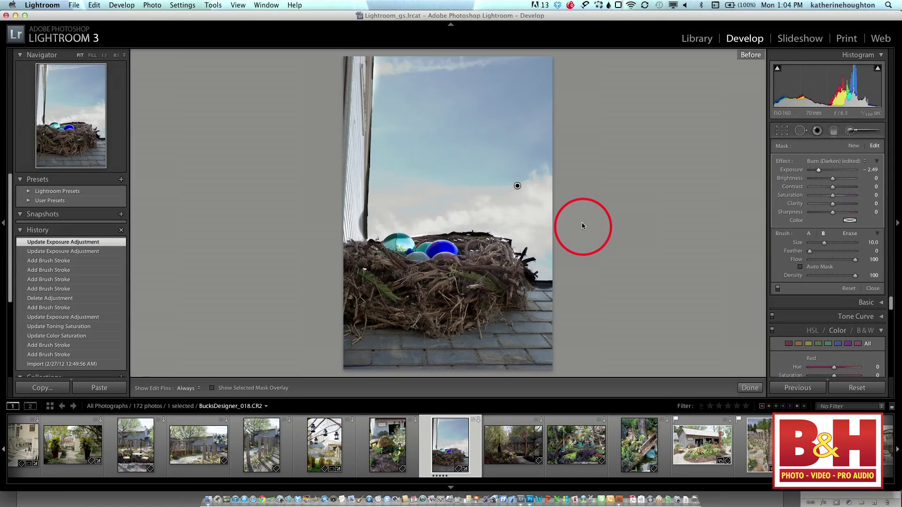
# Compare the nest photo before and after the sky burn by switching repeatedly between the two views.
pyautogui.press('\\')
pyautogui.press('\\')
pyautogui.press('\\')
pyautogui.press('\\')
pyautogui.press('\\')
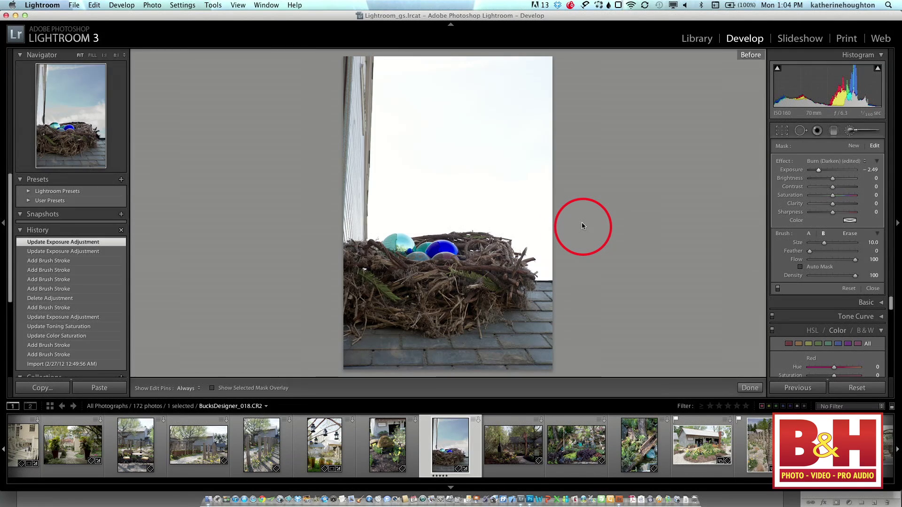
pyautogui.press('\\')
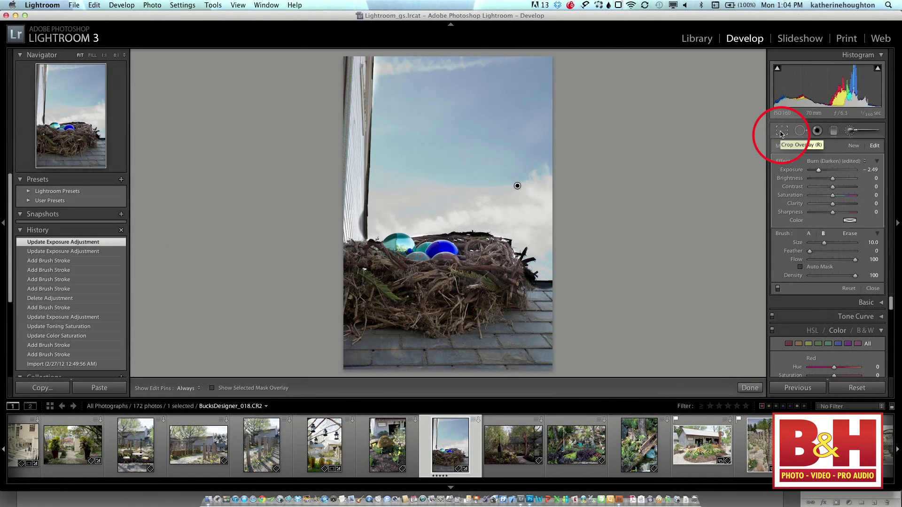
# Crop the nest photo to a 1 x 1 square, reposition it to include more of the roof below, and apply the crop.
pyautogui.click(781, 132)
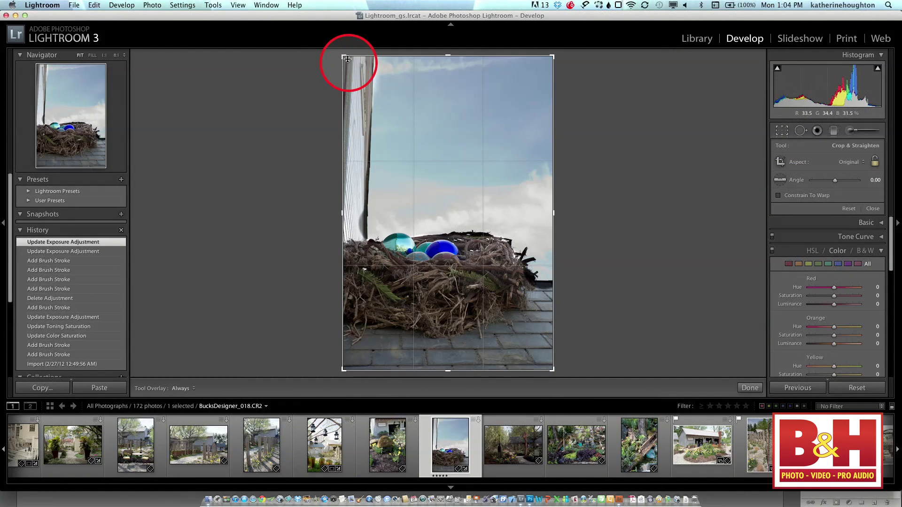
pyautogui.moveTo(343, 57); pyautogui.dragTo(332, 101)
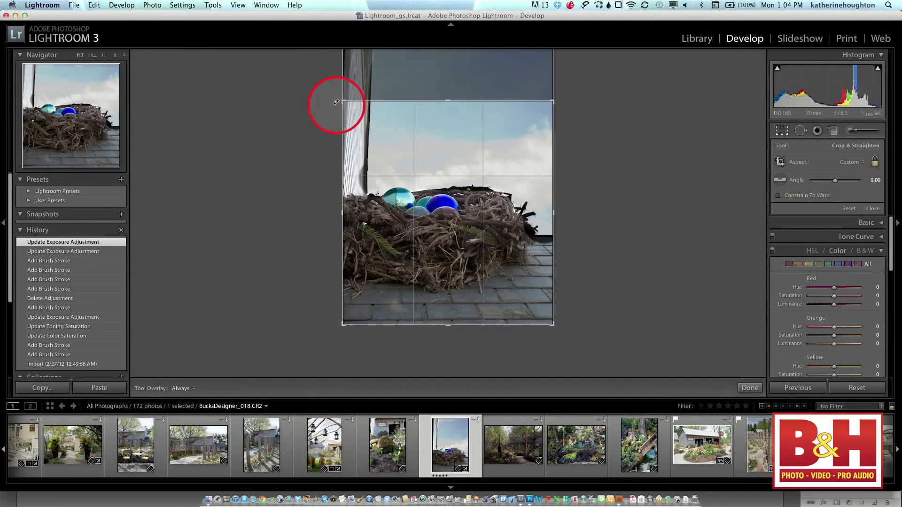
pyautogui.click(847, 162)
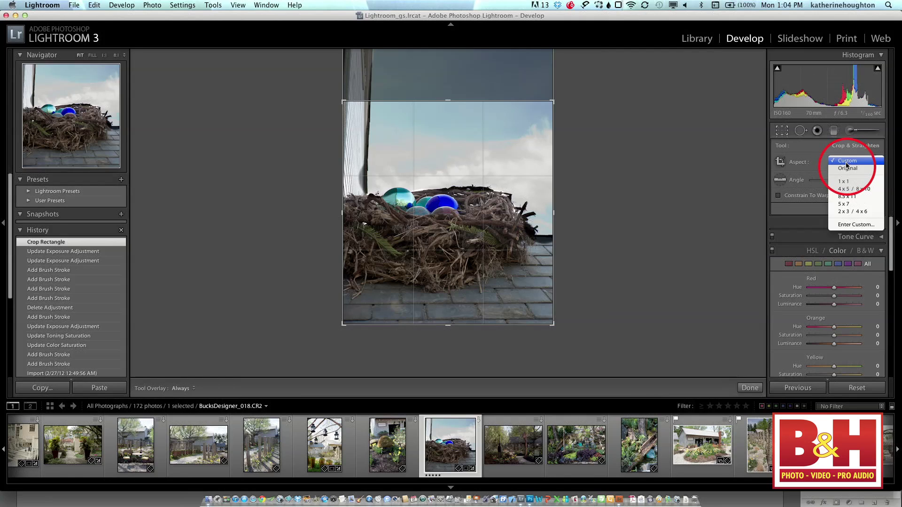
pyautogui.click(842, 181)
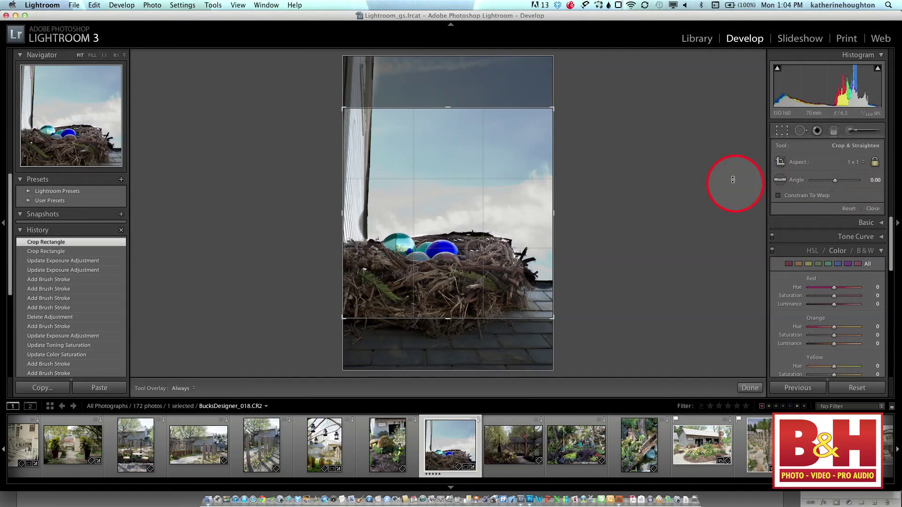
pyautogui.moveTo(513, 326); pyautogui.dragTo(518, 235)
pyautogui.press('Return')
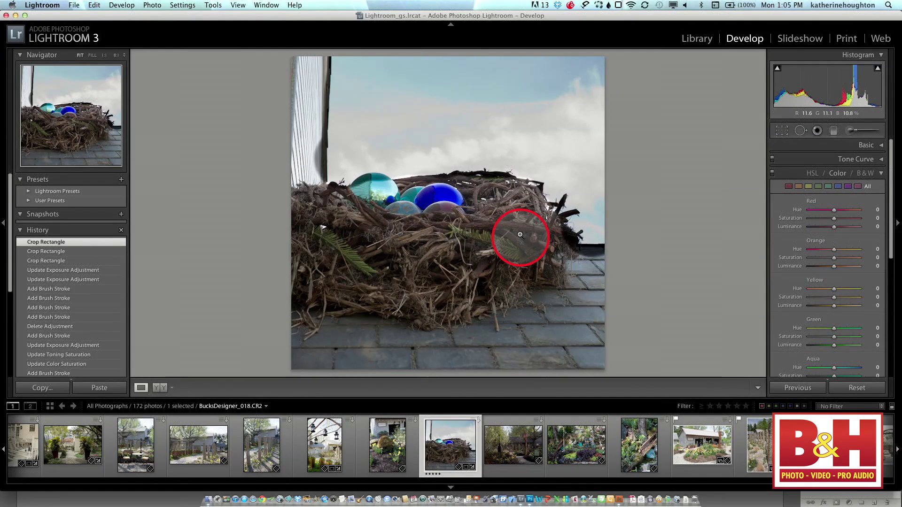
# Compare the cropped nest photo with its unedited version and reopen the crop overlay.
pyautogui.press('\\')
pyautogui.press('\\')
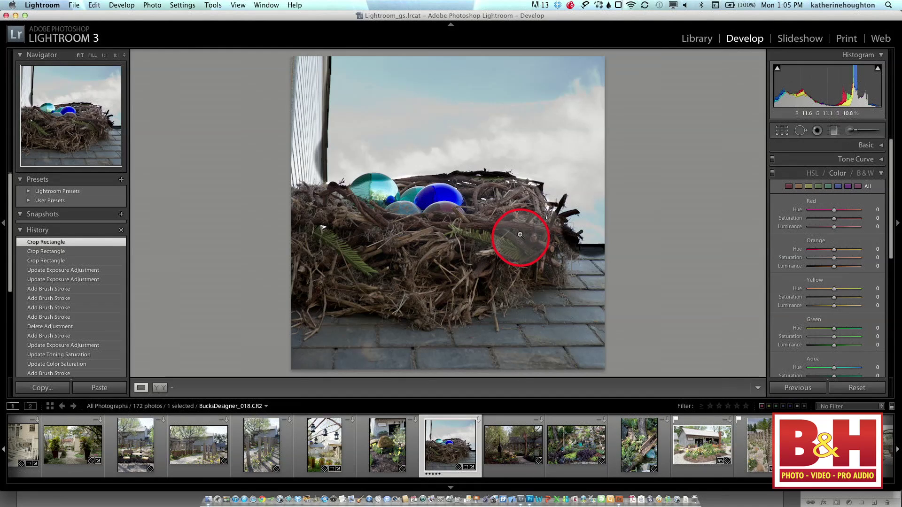
pyautogui.click(780, 130)
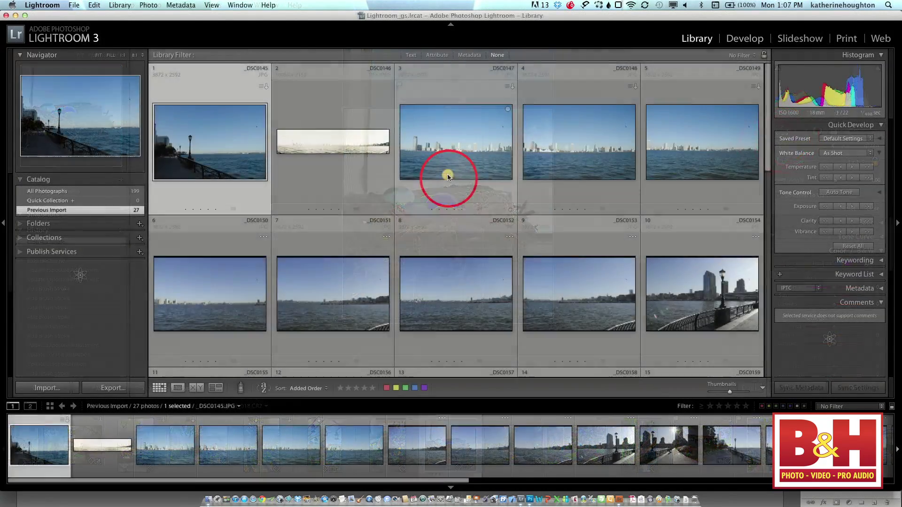
# Select skyline photo _DSC0147.JPG in the Library, enlarge it to inspect the sky spot, and open it in Develop.
pyautogui.click(444, 174)
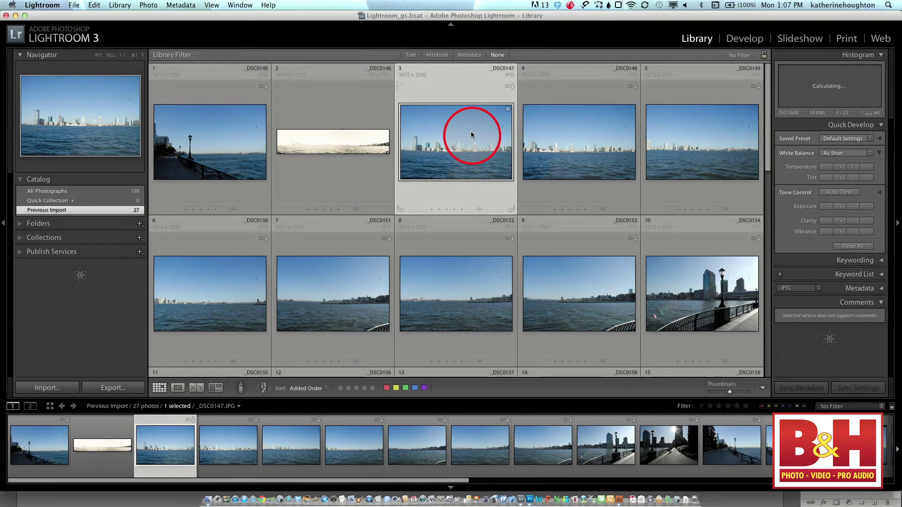
pyautogui.press('z')
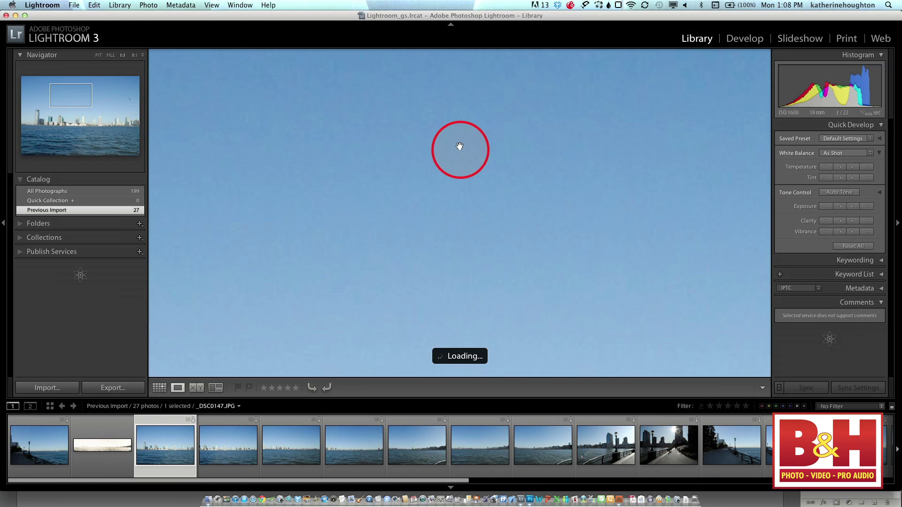
pyautogui.click(417, 202)
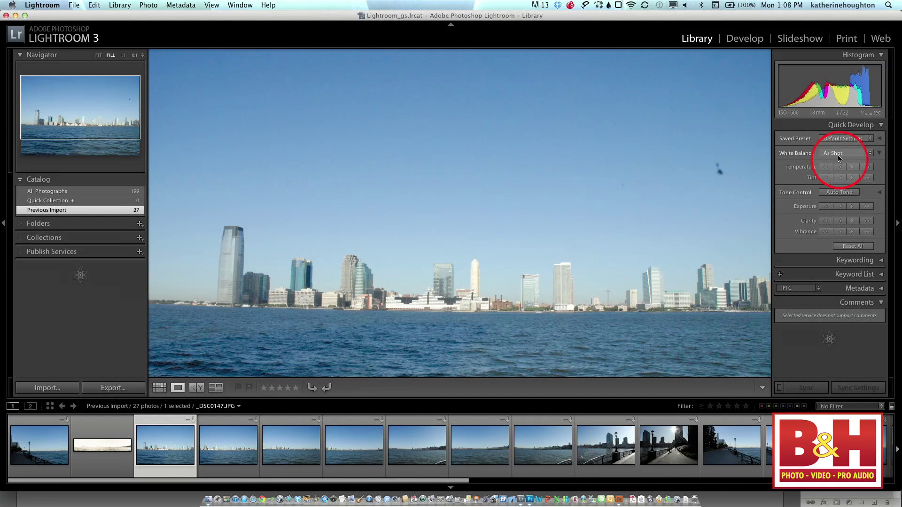
pyautogui.click(738, 40)
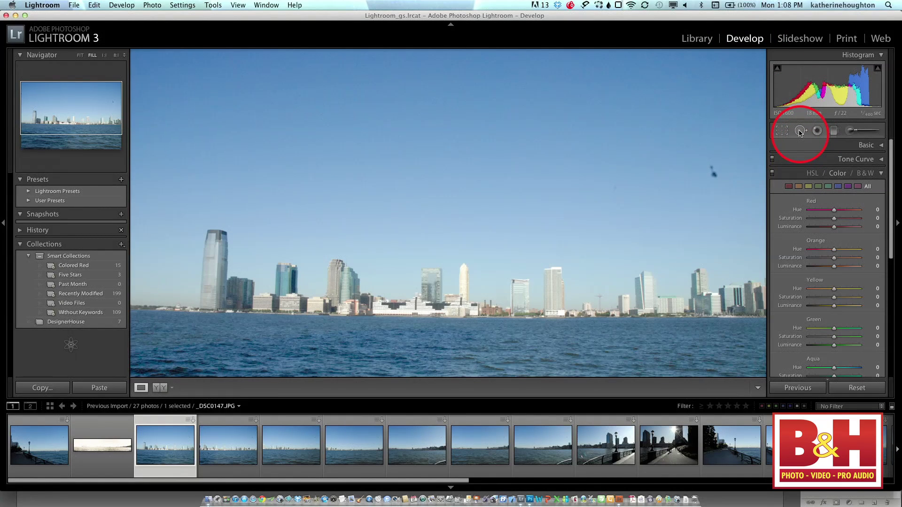
# Heal the dark dust spot in the skyline photo's sky with Spot Removal, sampling clean sky above it.
pyautogui.click(800, 132)
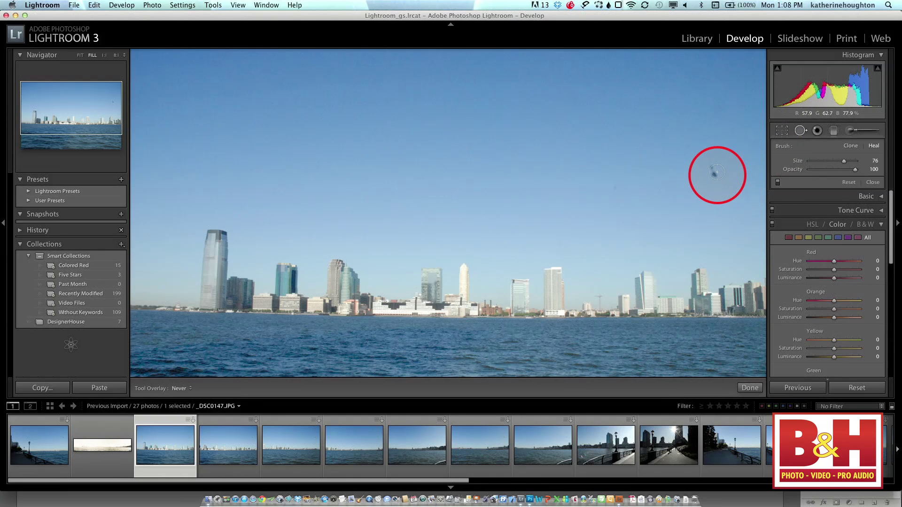
pyautogui.moveTo(713, 173); pyautogui.dragTo(727, 116)
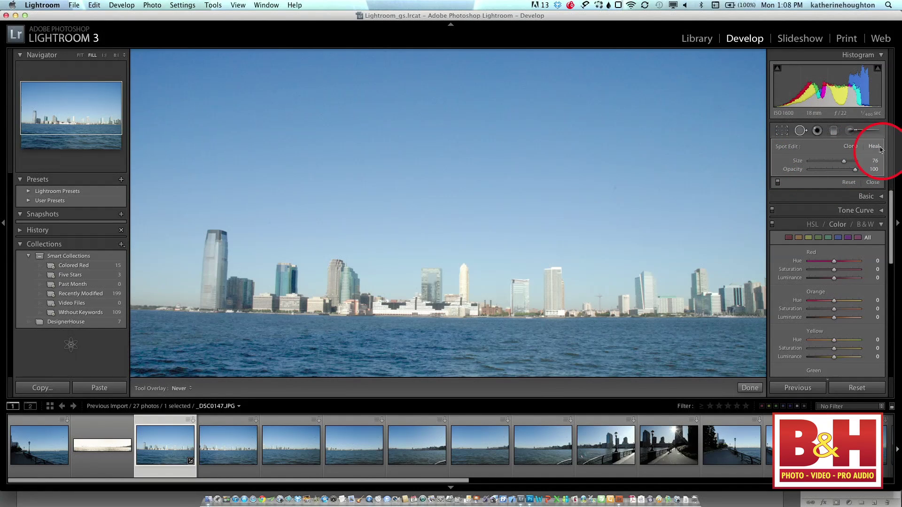
pyautogui.click(849, 146)
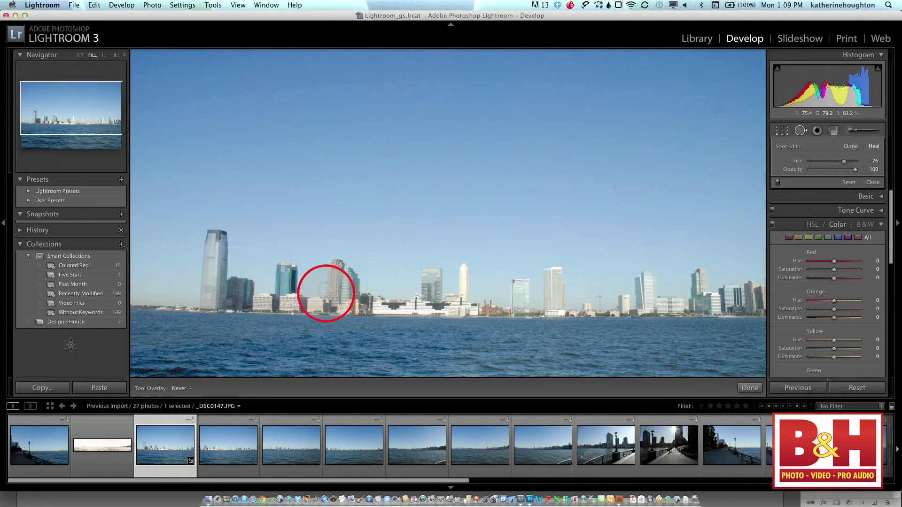
# Darken the upper-right sky of waterfront photo _DSC0145.JPG with a diagonal Graduated Filter at exposure -2.78.
pyautogui.click(47, 439)
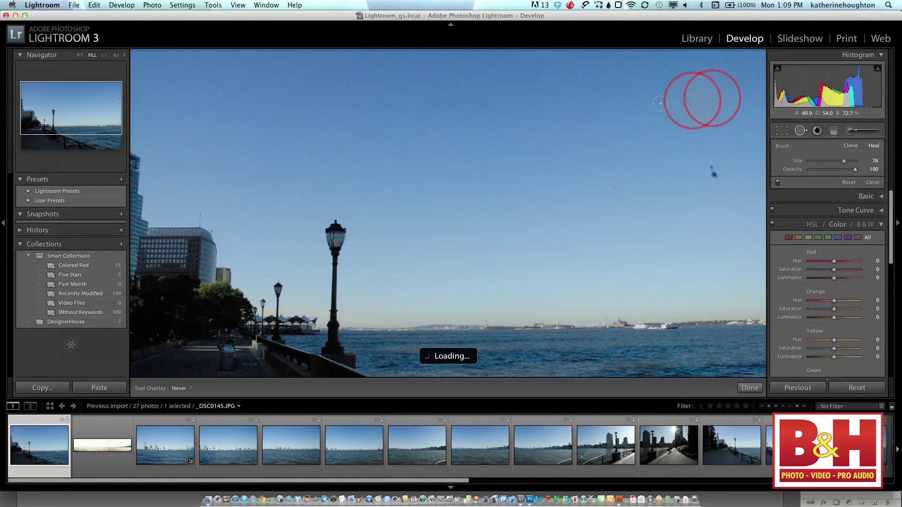
pyautogui.click(834, 132)
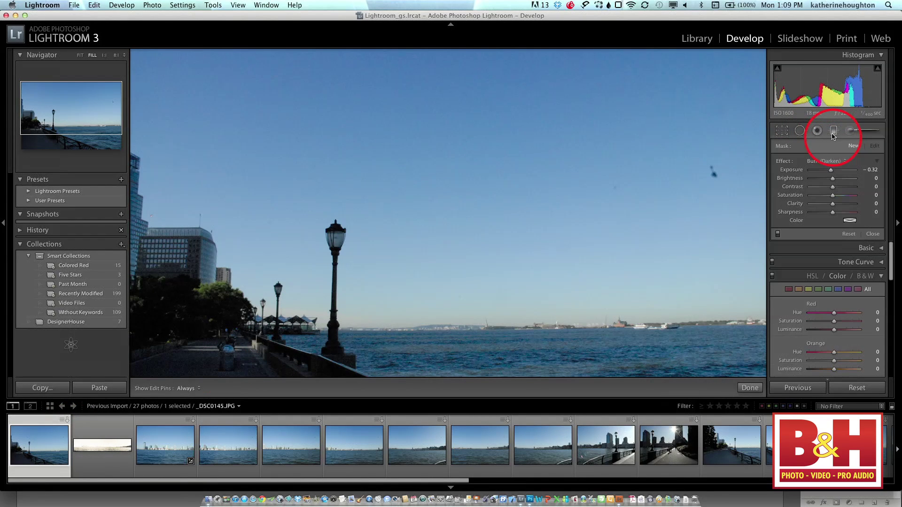
pyautogui.moveTo(750, 58); pyautogui.dragTo(489, 339)
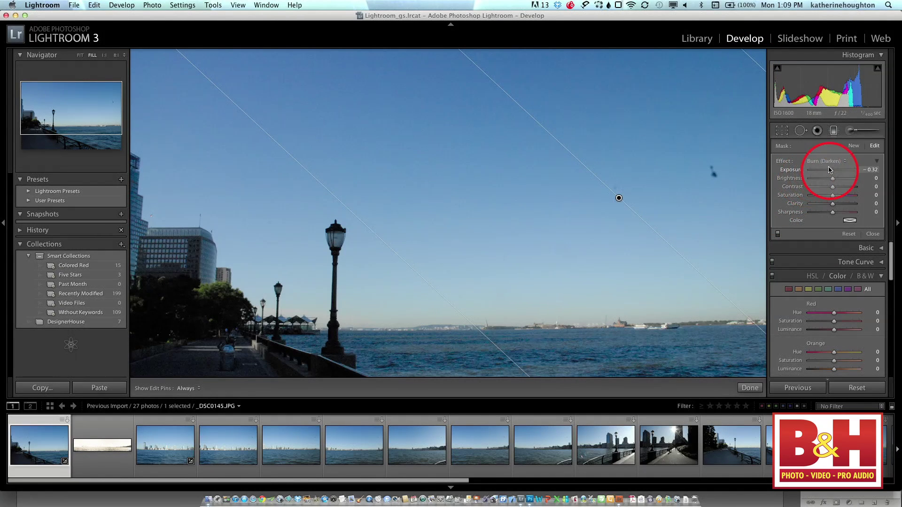
pyautogui.moveTo(830, 169)
pyautogui.mouseDown()
pyautogui.moveTo(819, 175)
pyautogui.moveTo(853, 167)
pyautogui.moveTo(817, 172)
pyautogui.mouseUp()
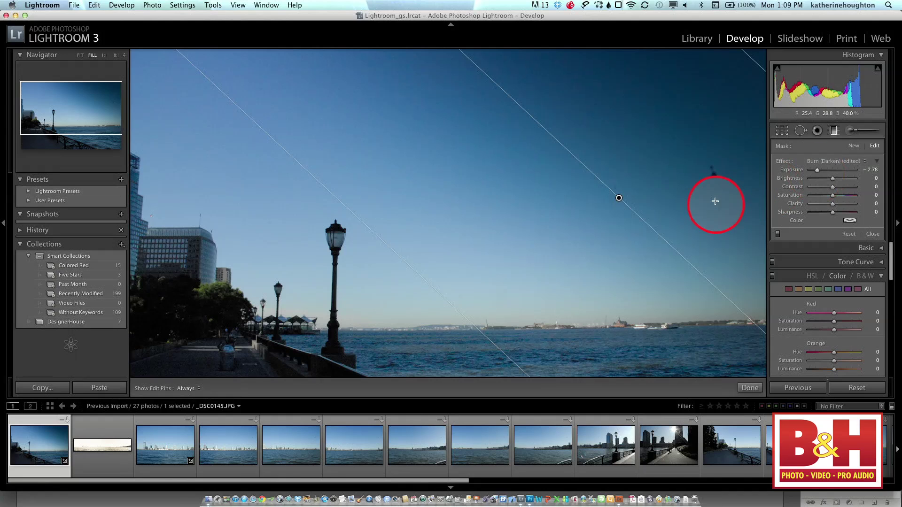
# Shift the graduated filter slightly across the sky and try a yellow tint from its color swatches.
pyautogui.click(627, 198)
pyautogui.moveTo(627, 197)
pyautogui.mouseDown()
pyautogui.moveTo(640, 177)
pyautogui.moveTo(613, 199)
pyautogui.mouseUp()
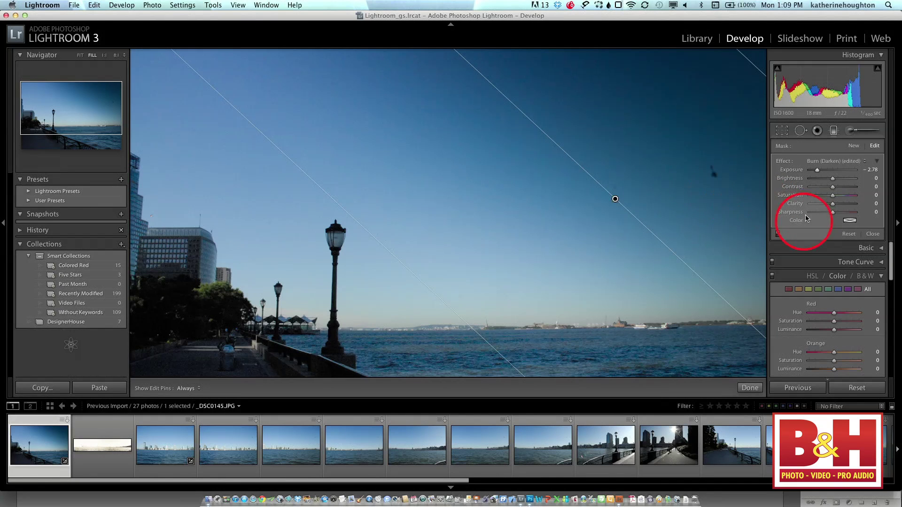
pyautogui.click(849, 220)
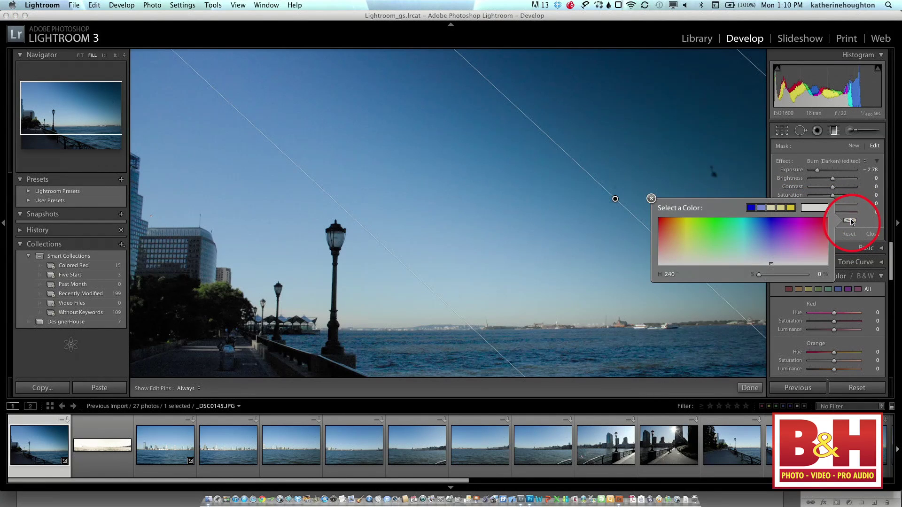
pyautogui.click(791, 207)
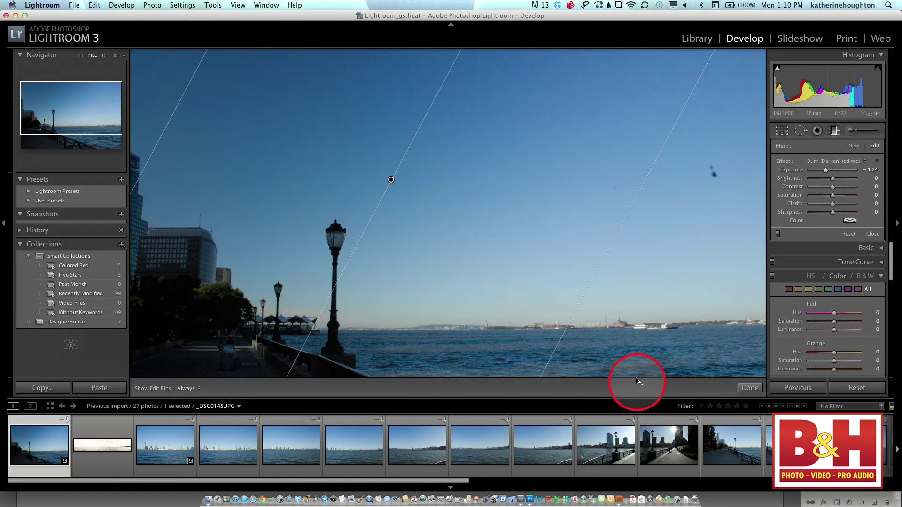
# Merge skyline photos _DSC0147.JPG through _DSC0150.JPG into a panorama in Photoshop, using the Auto layout with Blend Images Together.
pyautogui.click(188, 456)
pyautogui.keyDown('shift'); pyautogui.click(347, 460); pyautogui.keyUp('shift')
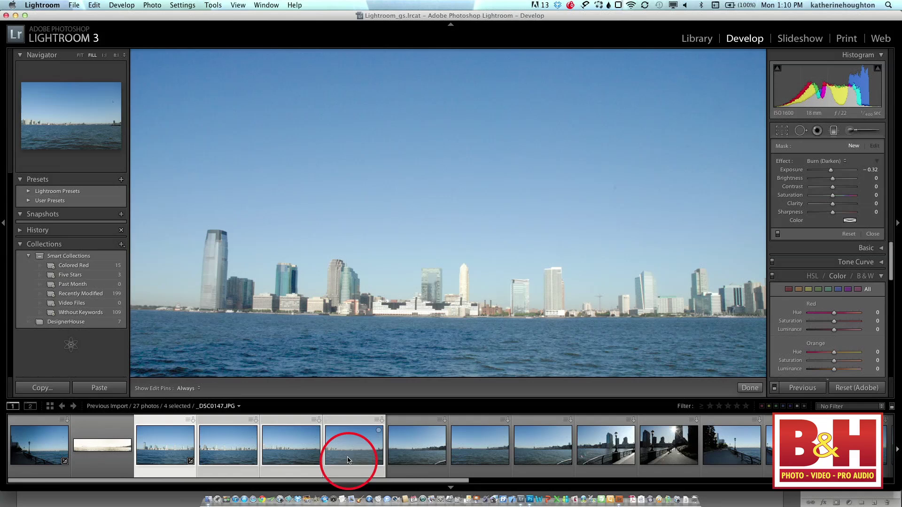
pyautogui.click(160, 4)
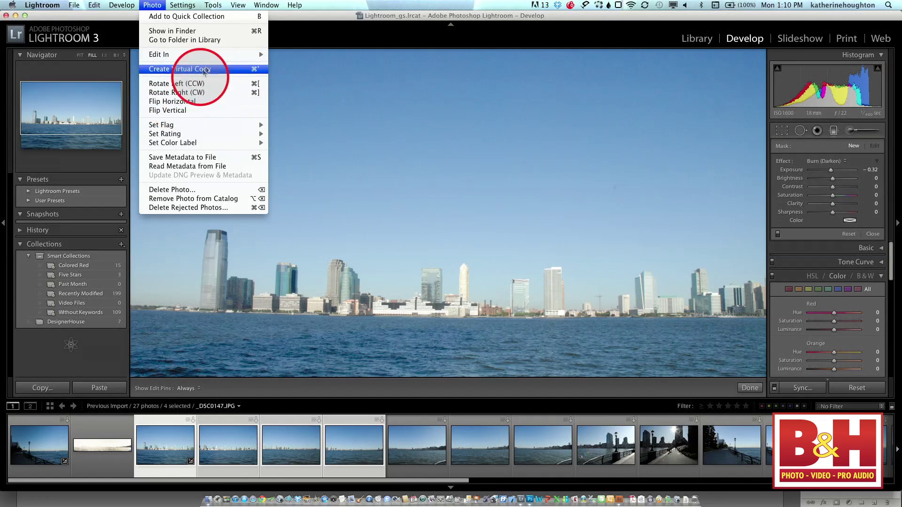
pyautogui.moveTo(239, 54)
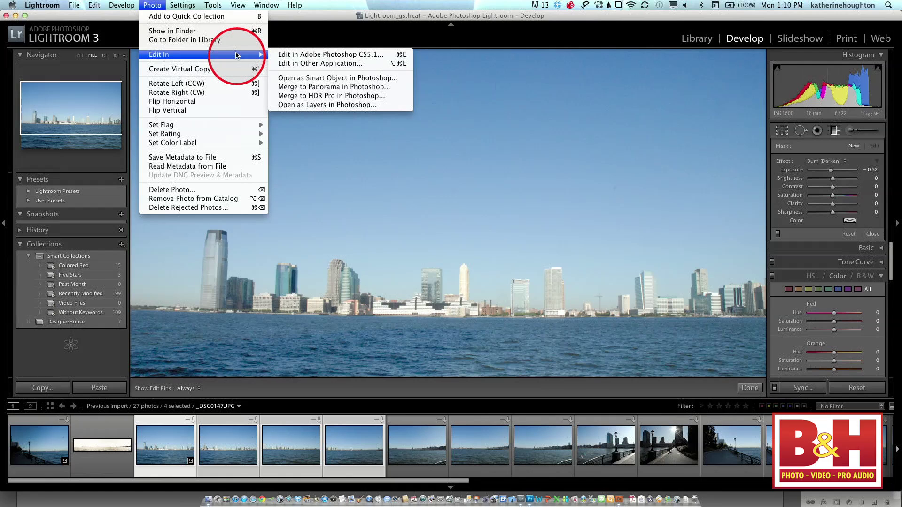
pyautogui.click(350, 92)
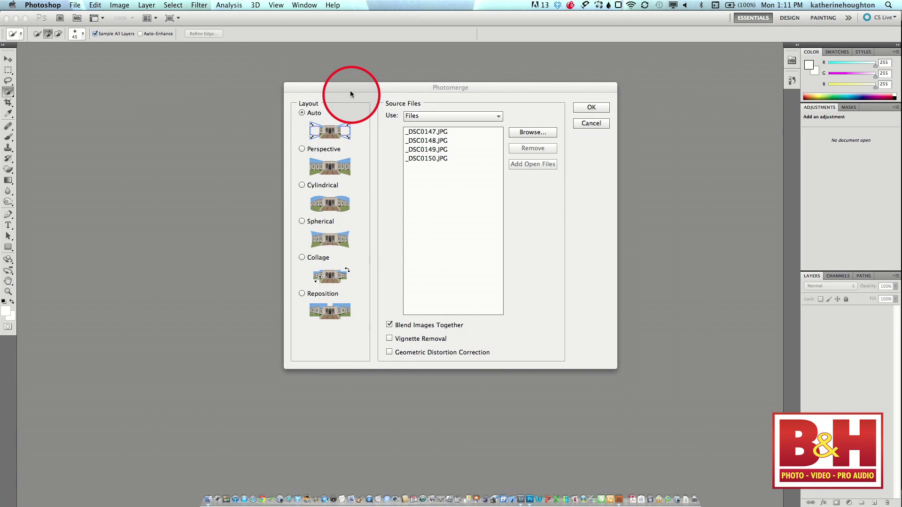
pyautogui.click(591, 108)
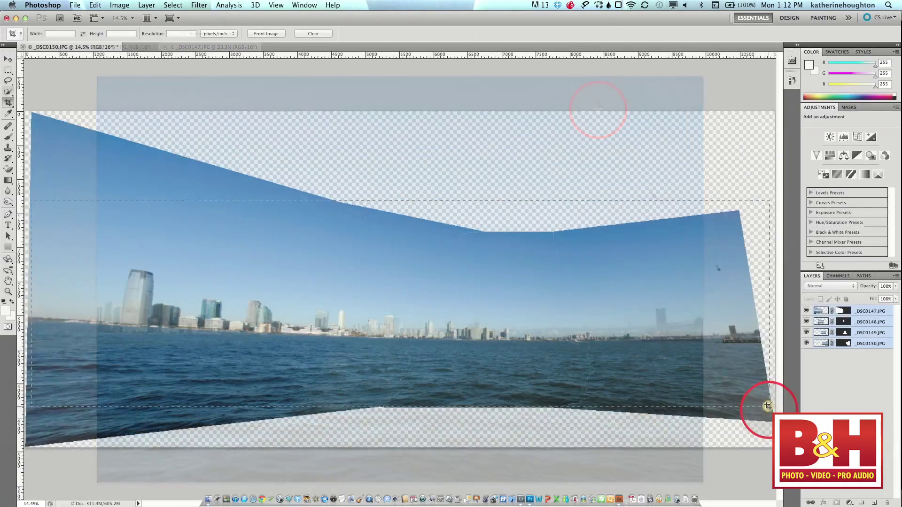
# Crop away most of the empty area above and below the panorama, and merge its layers into one.
pyautogui.moveTo(761, 403)
pyautogui.mouseDown()
pyautogui.moveTo(778, 399)
pyautogui.moveTo(777, 407)
pyautogui.mouseUp()
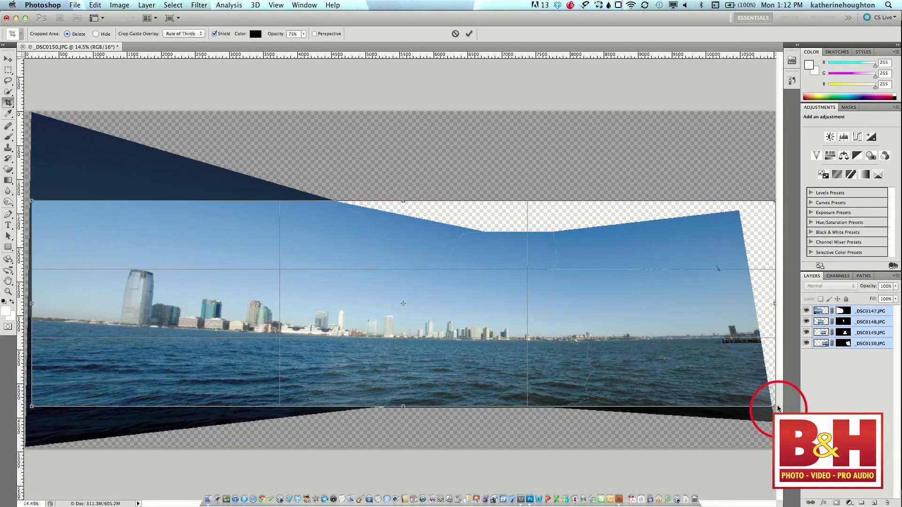
pyautogui.press('Return')
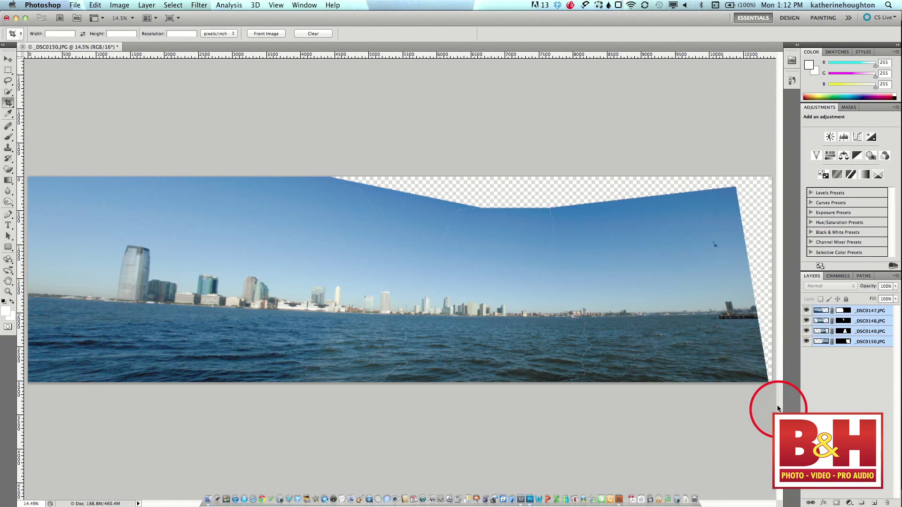
pyautogui.press('super+e')
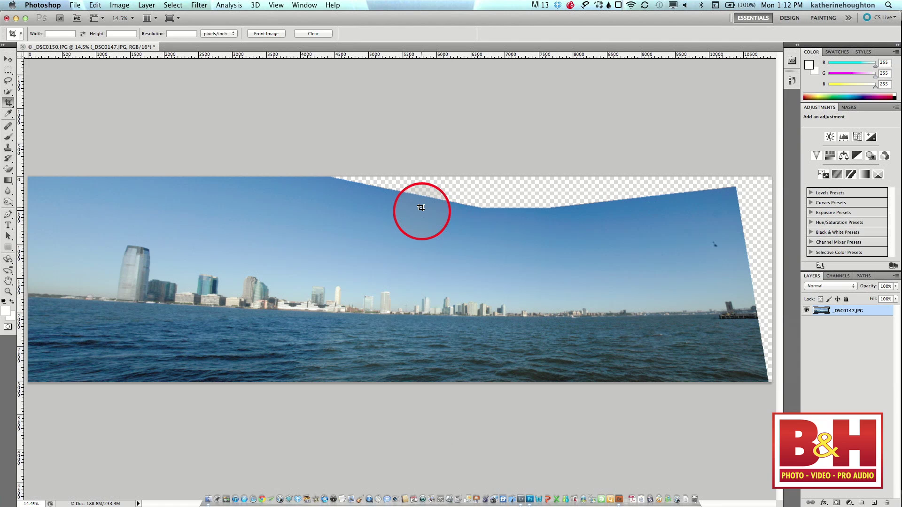
# Lasso the transparent gap along the panorama's upper edge, fill it with Content-Aware at 100% opacity, and deselect.
pyautogui.press('l')
pyautogui.moveTo(326, 177)
pyautogui.mouseDown()
pyautogui.moveTo(433, 204)
pyautogui.moveTo(495, 208)
pyautogui.moveTo(608, 200)
pyautogui.moveTo(674, 177)
pyautogui.moveTo(664, 148)
pyautogui.moveTo(498, 151)
pyautogui.moveTo(404, 141)
pyautogui.moveTo(332, 182)
pyautogui.moveTo(351, 188)
pyautogui.mouseUp()
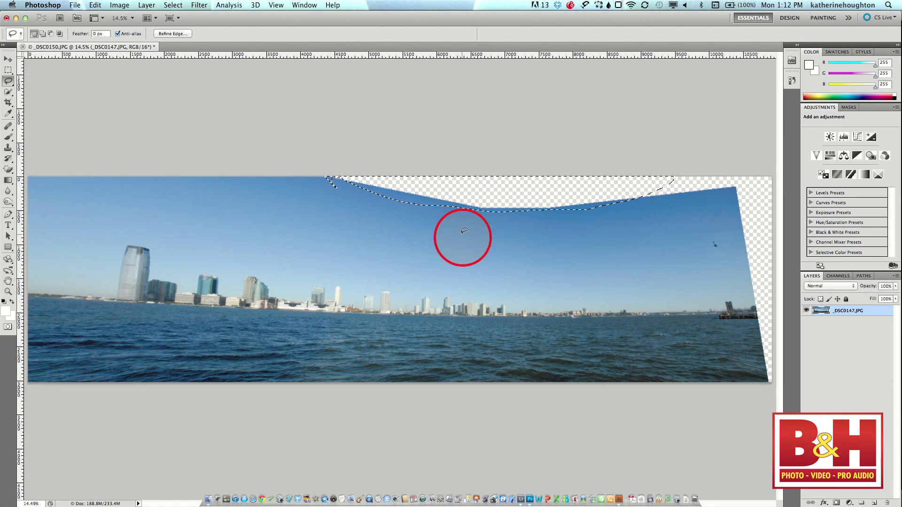
pyautogui.press('shift')
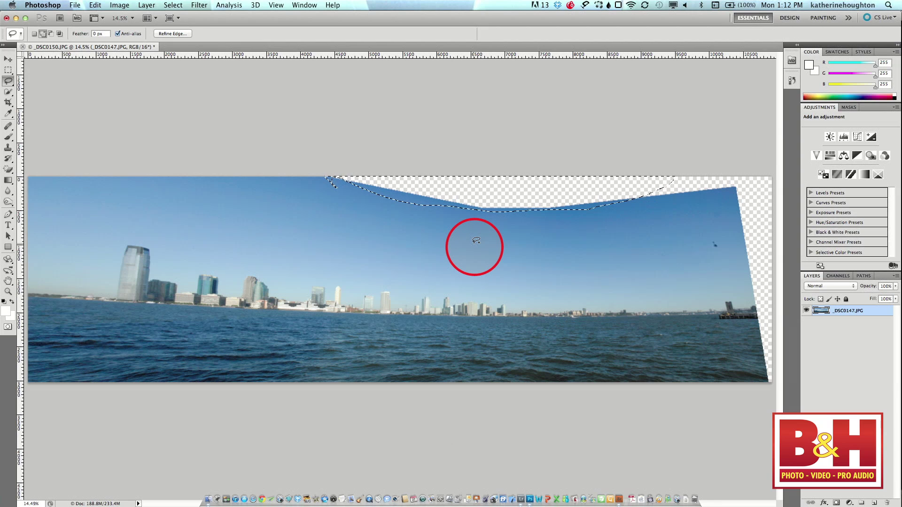
pyautogui.hotkey('shift', 'BackSpace')
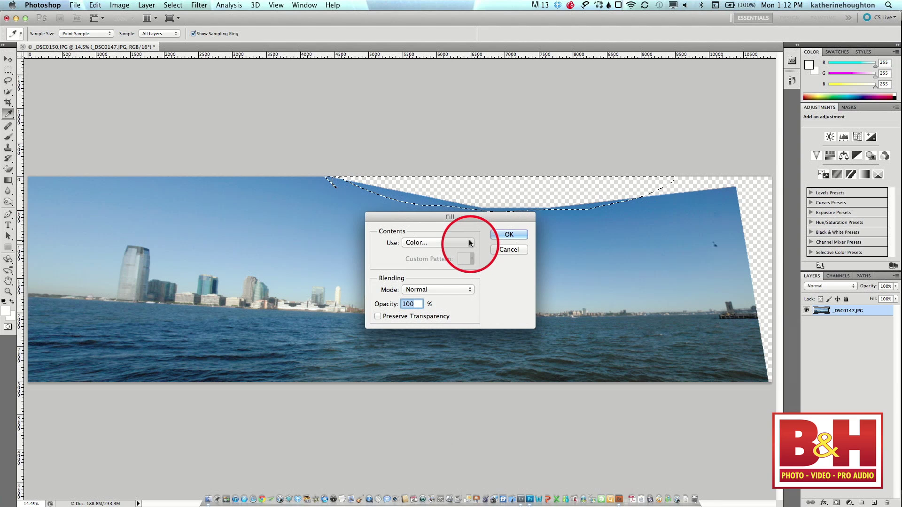
pyautogui.click(471, 243)
pyautogui.click(451, 256)
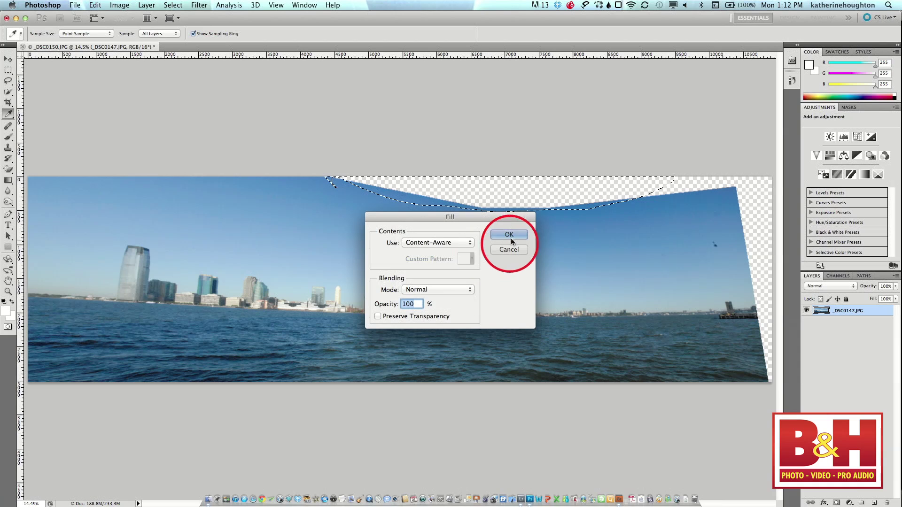
pyautogui.click(512, 235)
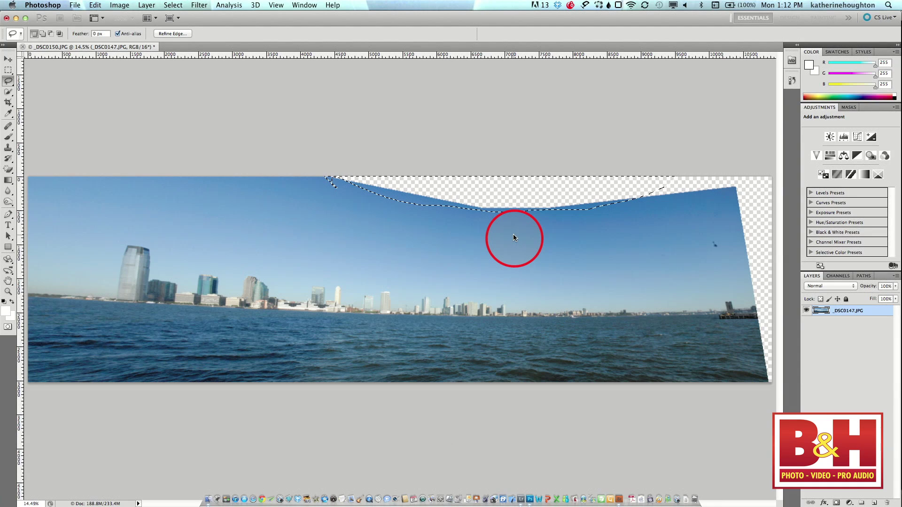
pyautogui.click(263, 202)
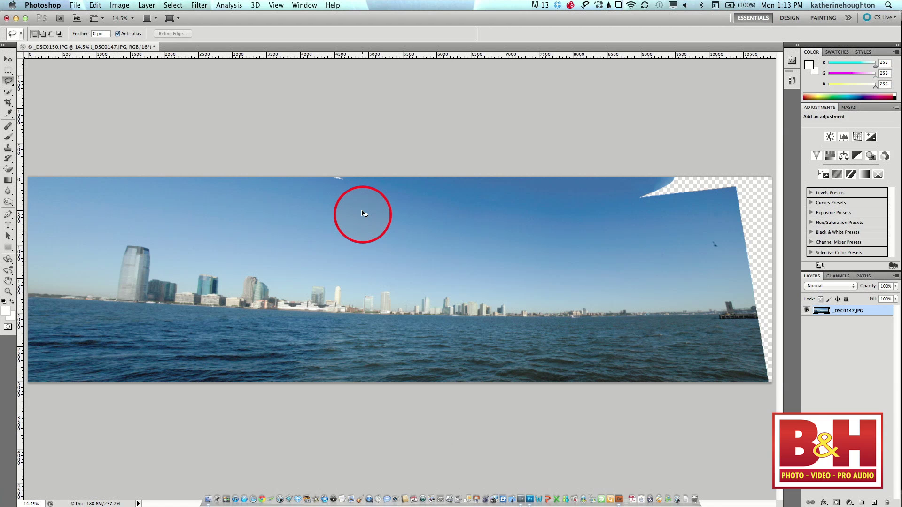
pyautogui.click(96, 5)
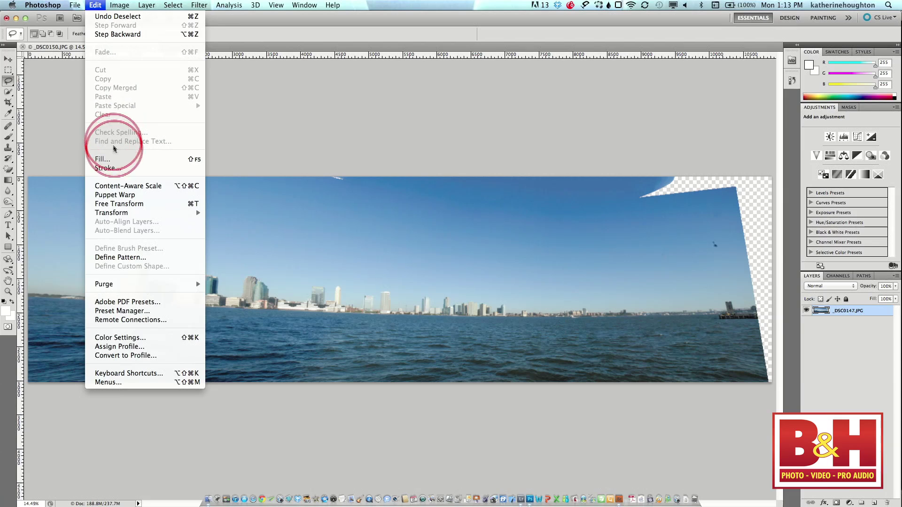
pyautogui.click(116, 159)
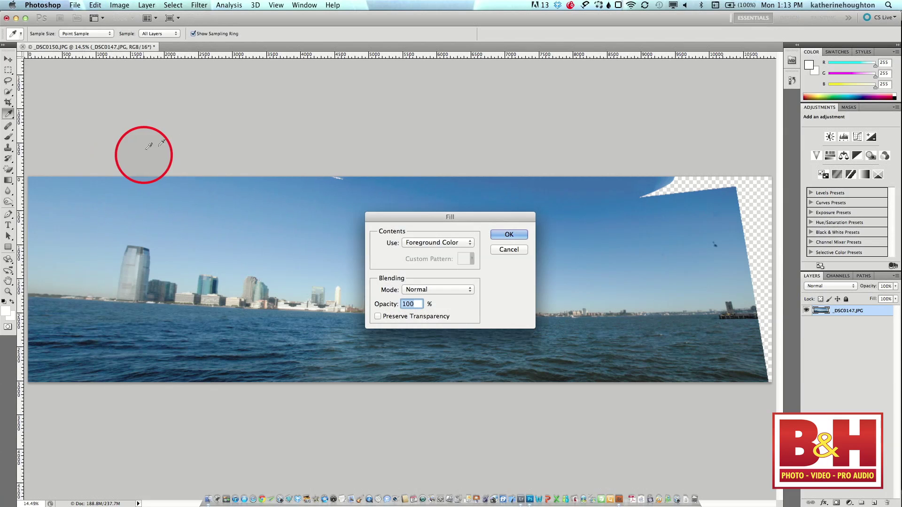
pyautogui.click(432, 244)
pyautogui.click(439, 275)
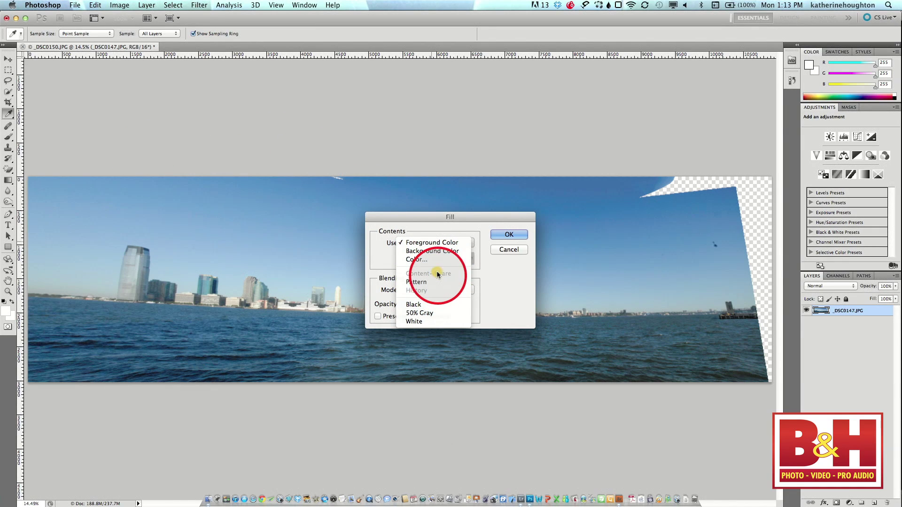
pyautogui.click(519, 246)
# Close the panorama document, saving its changes, and return to Lightroom.
pyautogui.press('l')
pyautogui.press('super+w')
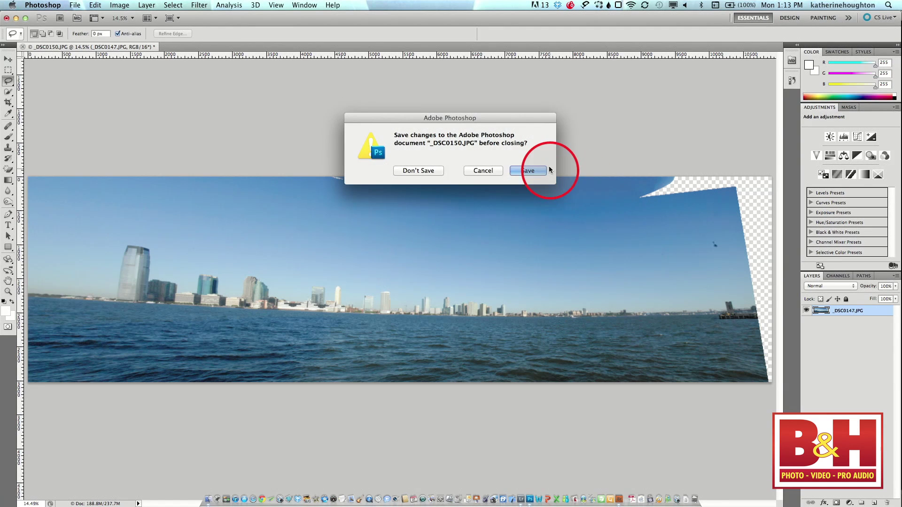
pyautogui.click(528, 171)
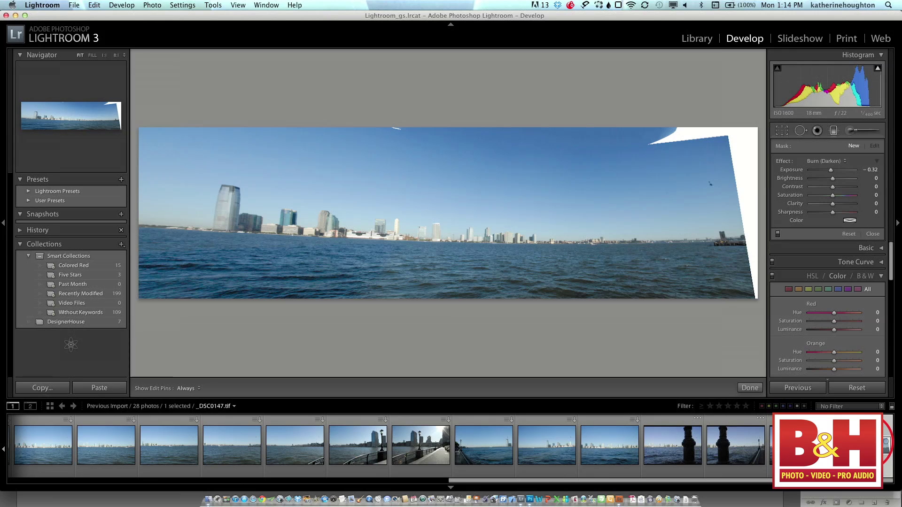
# Review the copy and original options for editing panorama _DSC0147.tif in Photoshop CS5.1, and cancel without opening it.
pyautogui.rightClick(884, 448)
pyautogui.moveTo(872, 397)
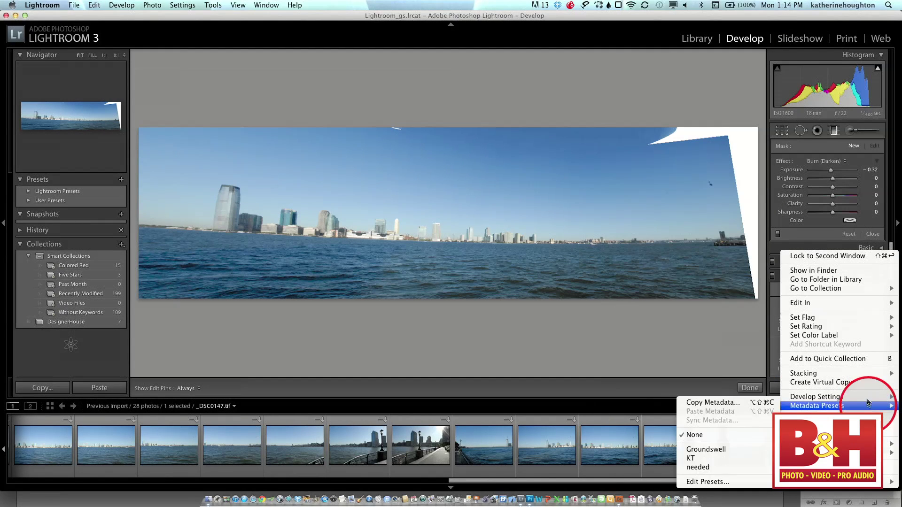
pyautogui.moveTo(869, 303)
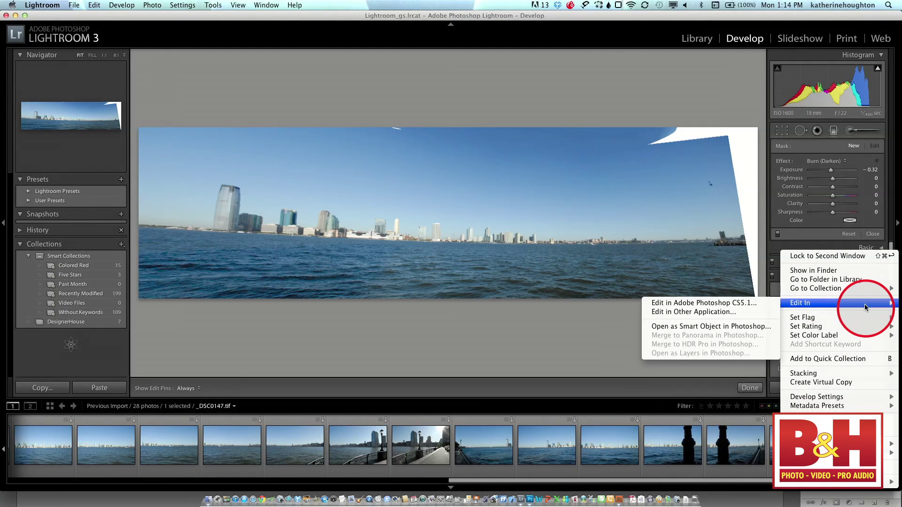
pyautogui.click(749, 303)
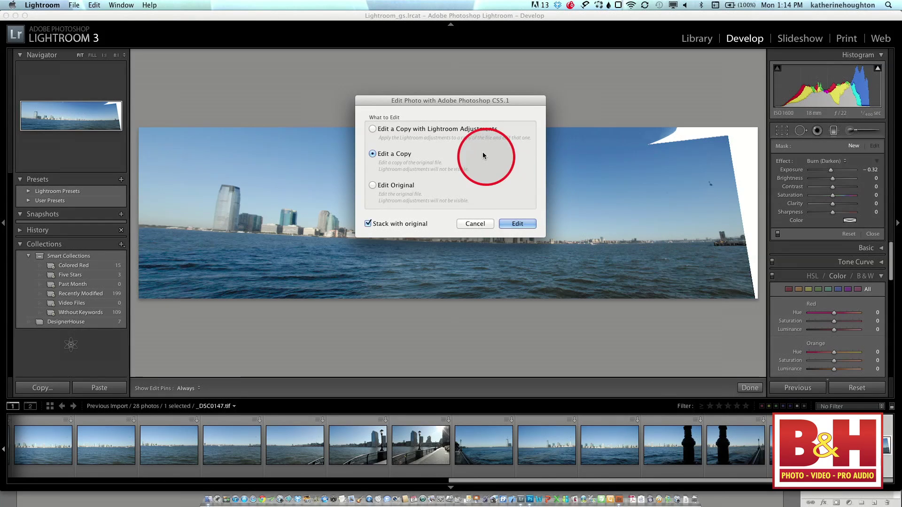
pyautogui.click(427, 130)
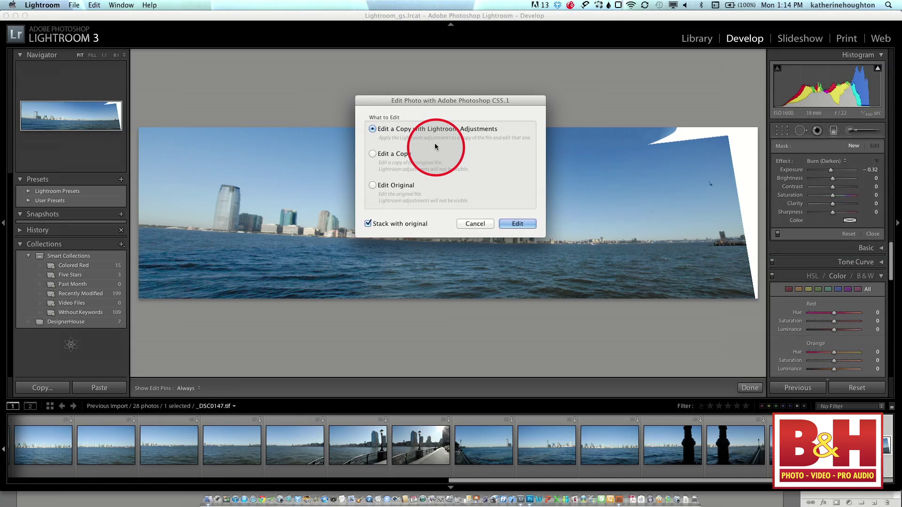
pyautogui.click(400, 187)
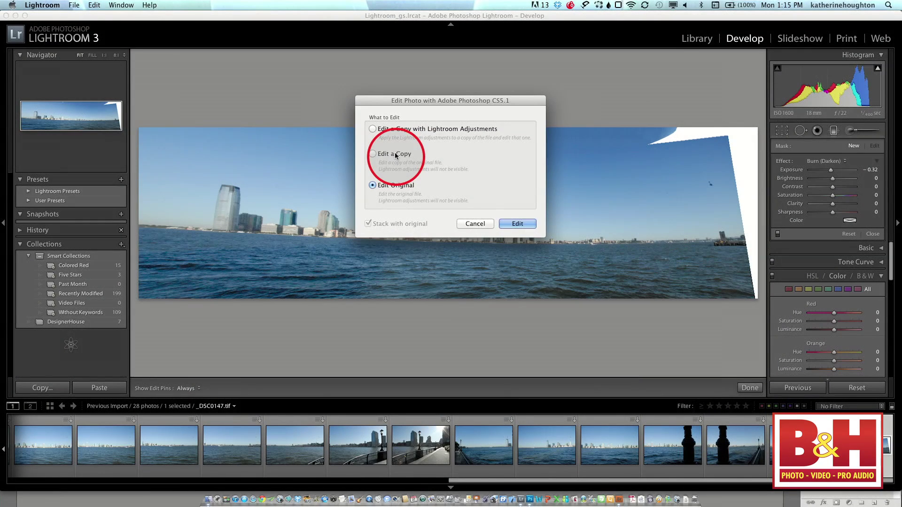
pyautogui.click(475, 223)
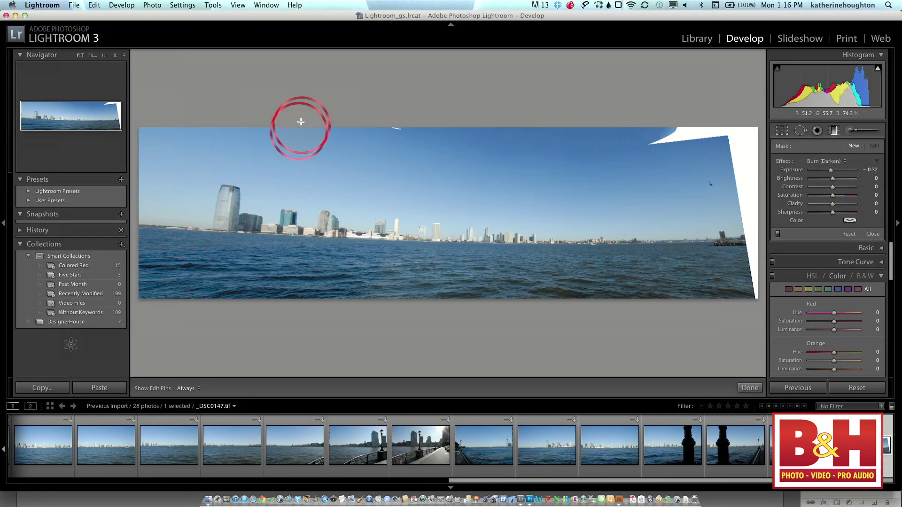
# Switch to the Library, show All Photographs, and browse back to the garden photos.
pyautogui.click(694, 40)
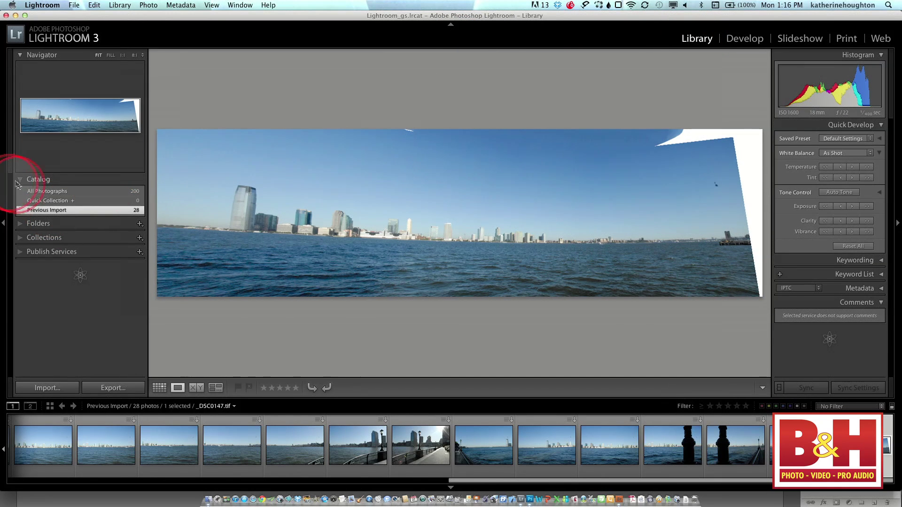
pyautogui.click(38, 194)
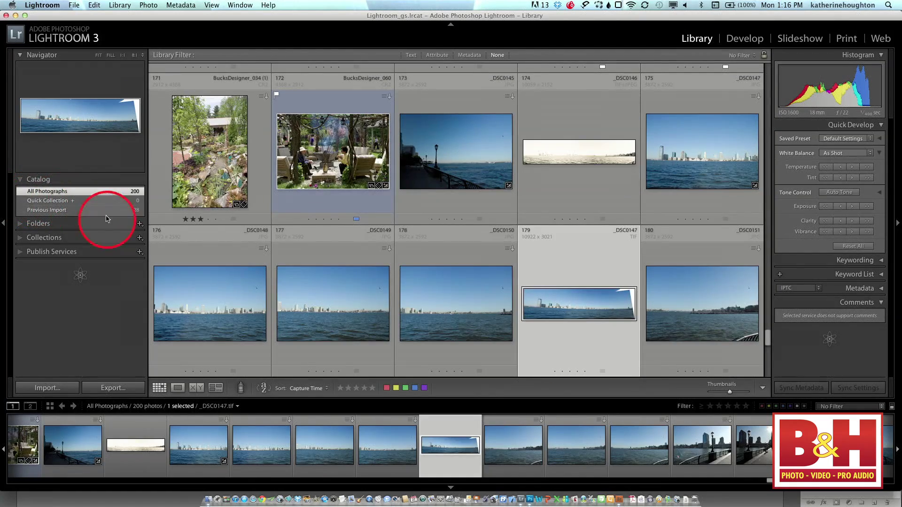
pyautogui.scroll(6, 342, 278)
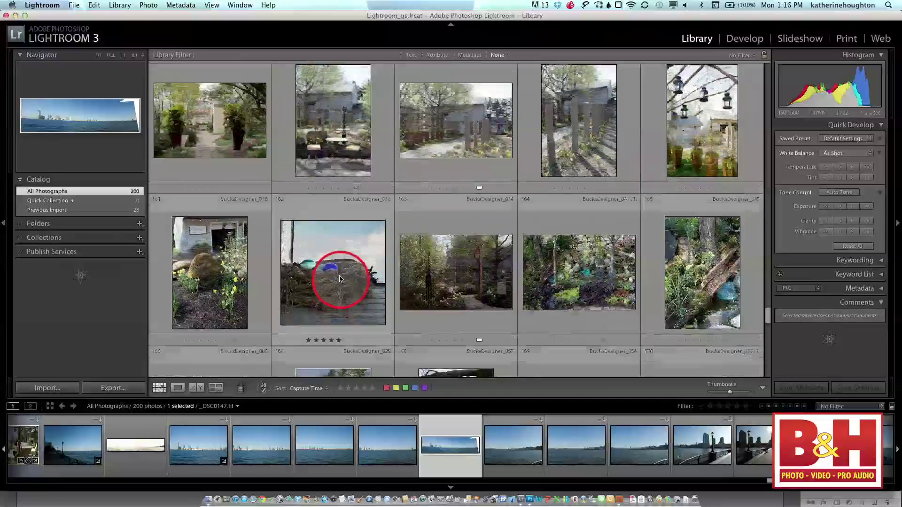
# Find photo PtonDesignerHouse007 among the garden photos and open it as a Smart Object in Photoshop.
pyautogui.scroll(5, 341, 279)
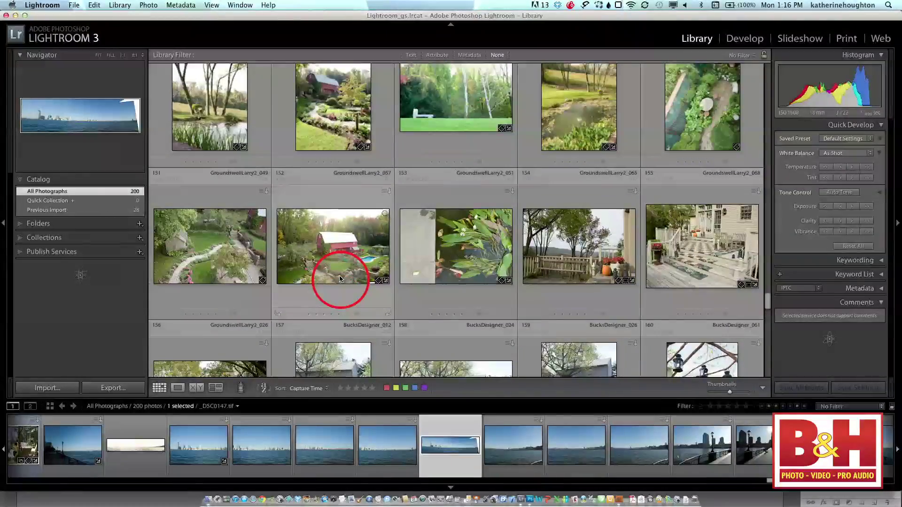
pyautogui.scroll(5, 340, 279)
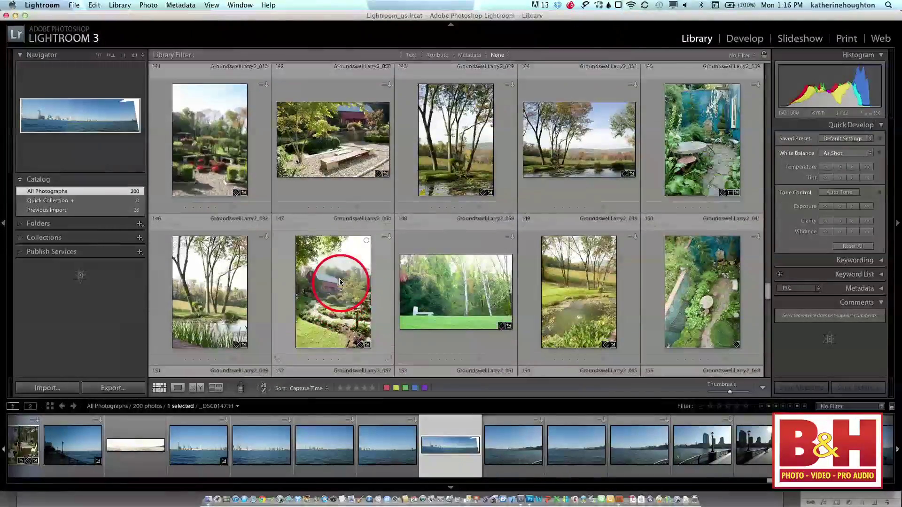
pyautogui.scroll(5, 340, 282)
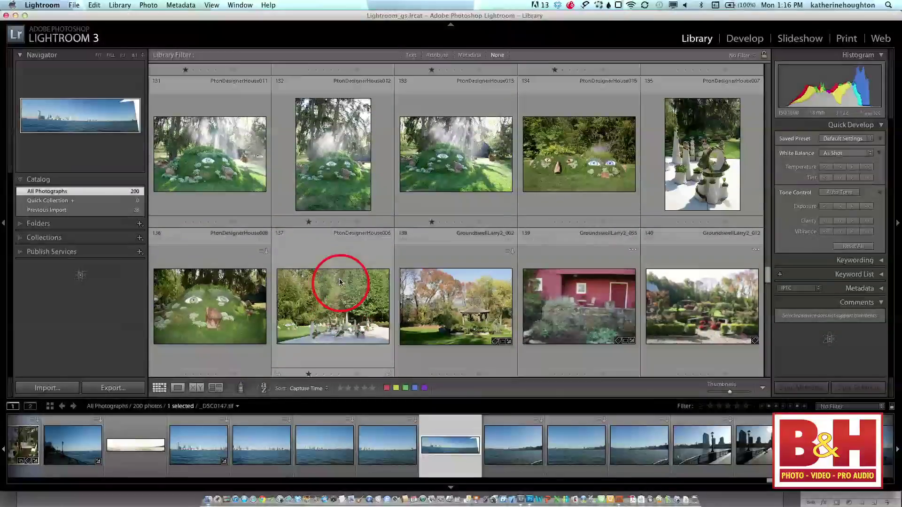
pyautogui.click(715, 146)
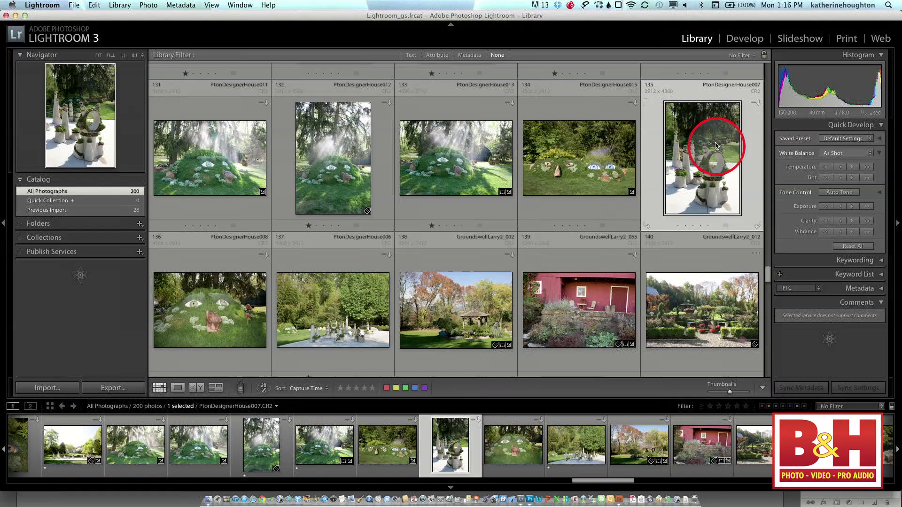
pyautogui.rightClick(715, 146)
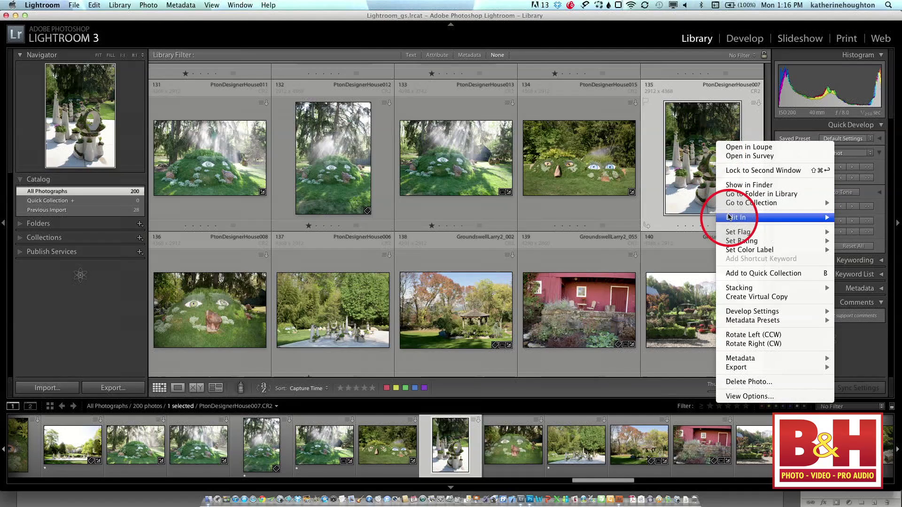
pyautogui.moveTo(729, 217)
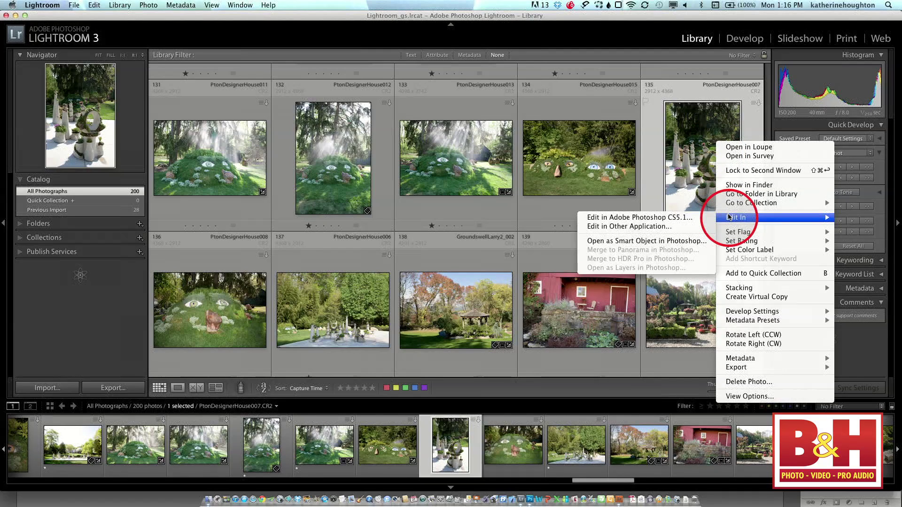
pyautogui.click(703, 243)
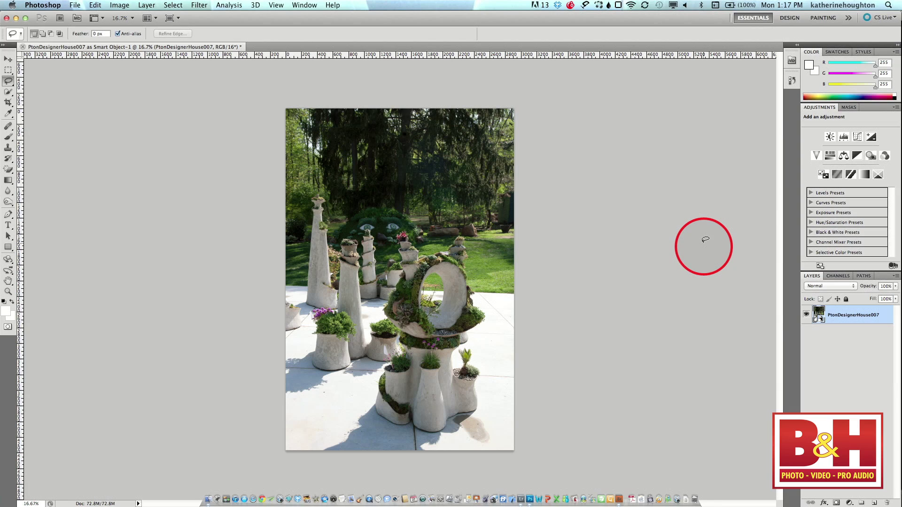
# Select the trees and lawn behind the concrete planters with the Quick Selection tool at brush size 1000.
pyautogui.doubleClick(819, 319)
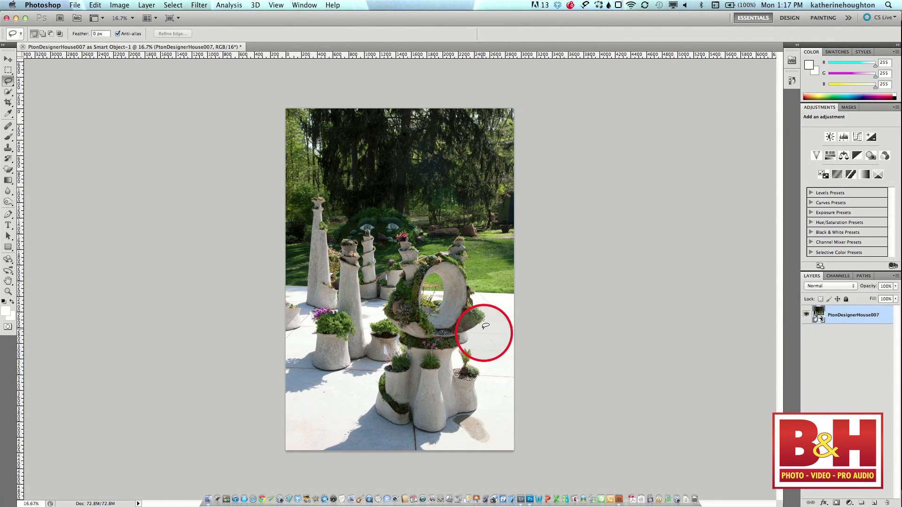
pyautogui.press('q')
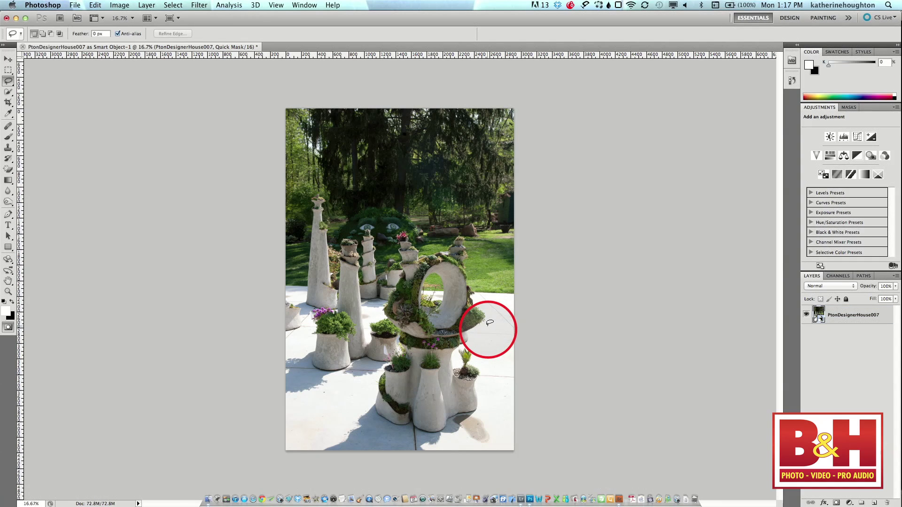
pyautogui.press('w')
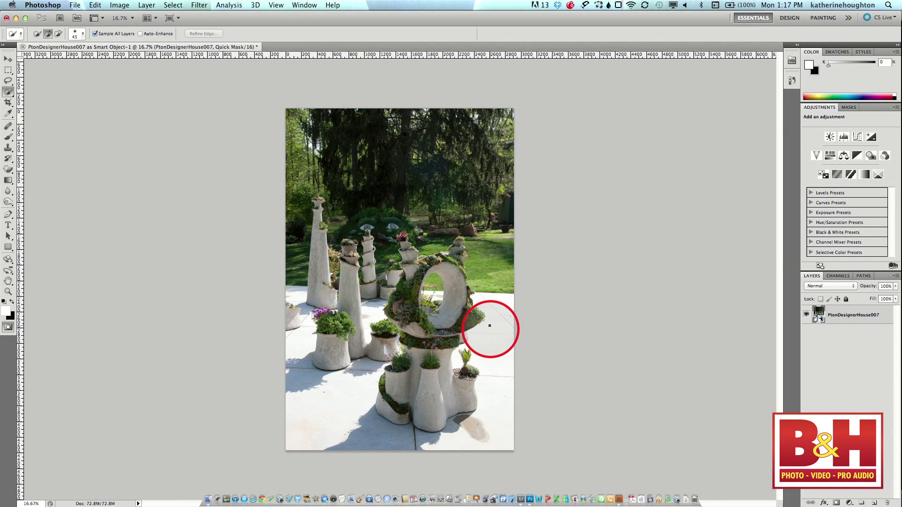
pyautogui.press(']')
pyautogui.press(']')
pyautogui.press(']')
pyautogui.press(']')
pyautogui.press(']')
pyautogui.press(']')
pyautogui.press(']')
pyautogui.press(']')
pyautogui.press(']')
pyautogui.press(']')
pyautogui.press(']')
pyautogui.press(']')
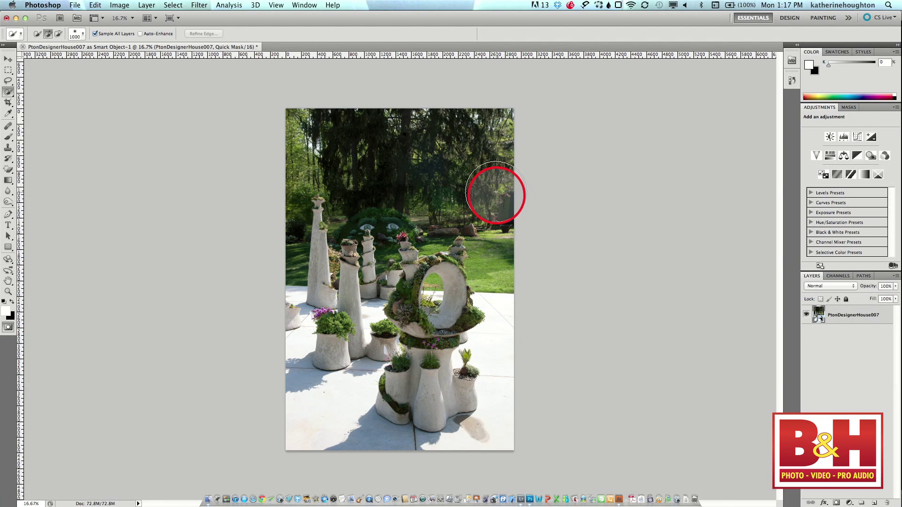
pyautogui.click(496, 192)
pyautogui.moveTo(463, 192)
pyautogui.mouseDown()
pyautogui.moveTo(452, 157)
pyautogui.moveTo(462, 151)
pyautogui.moveTo(426, 143)
pyautogui.moveTo(388, 154)
pyautogui.moveTo(354, 187)
pyautogui.moveTo(322, 168)
pyautogui.moveTo(290, 200)
pyautogui.moveTo(306, 148)
pyautogui.moveTo(284, 244)
pyautogui.mouseUp()
pyautogui.moveTo(503, 222); pyautogui.dragTo(496, 268)
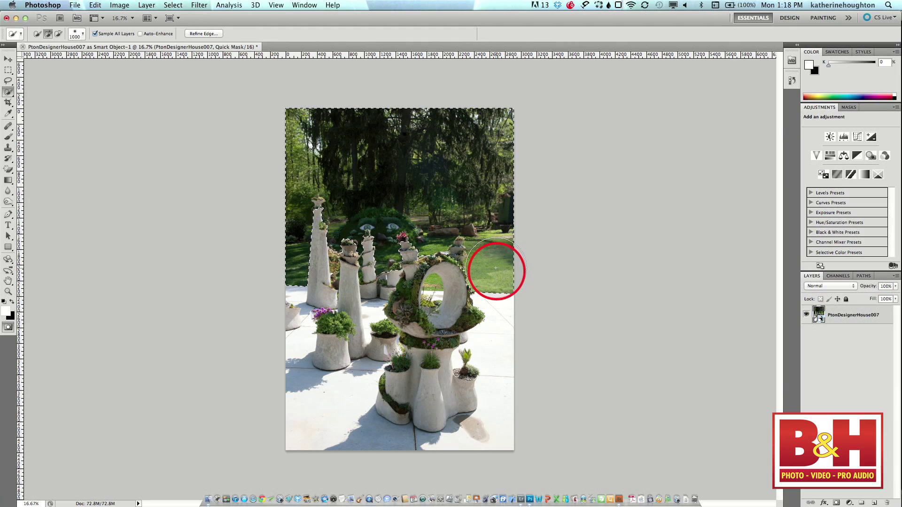
# Subtract the small stacked planter above the ring sculpture from the background selection with a 250 px Quick Selection brush.
pyautogui.press('super+equal')
pyautogui.press('super+equal')
pyautogui.moveTo(498, 270)
pyautogui.mouseDown()
pyautogui.moveTo(499, 237)
pyautogui.moveTo(492, 268)
pyautogui.moveTo(508, 266)
pyautogui.moveTo(507, 255)
pyautogui.mouseUp()
pyautogui.press('[')
pyautogui.press('[')
pyautogui.press('[')
pyautogui.press('[')
pyautogui.press('[')
pyautogui.press('[')
pyautogui.press('[')
pyautogui.press('[')
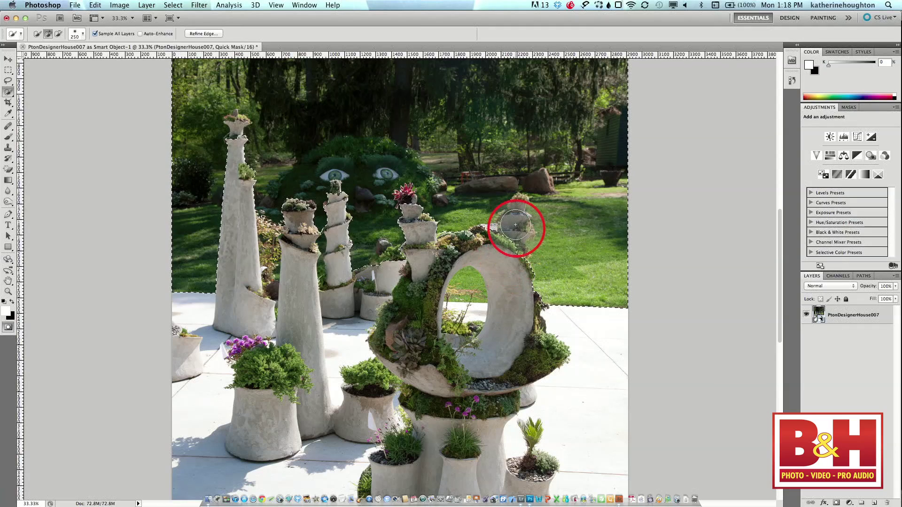
pyautogui.keyDown('alt'); pyautogui.click(512, 232); pyautogui.keyUp('alt')
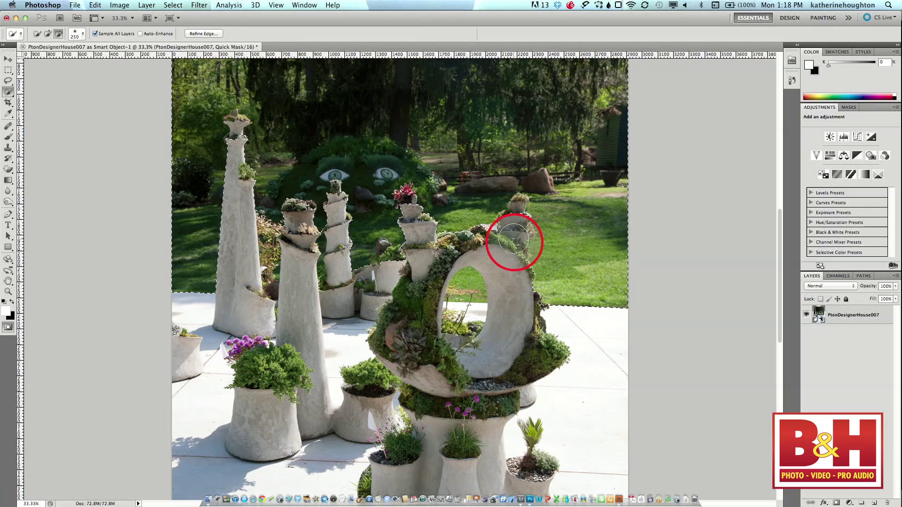
# Add the lawn visible through the ring sculpture's opening to the selection with a 150 px brush.
pyautogui.press('alt')
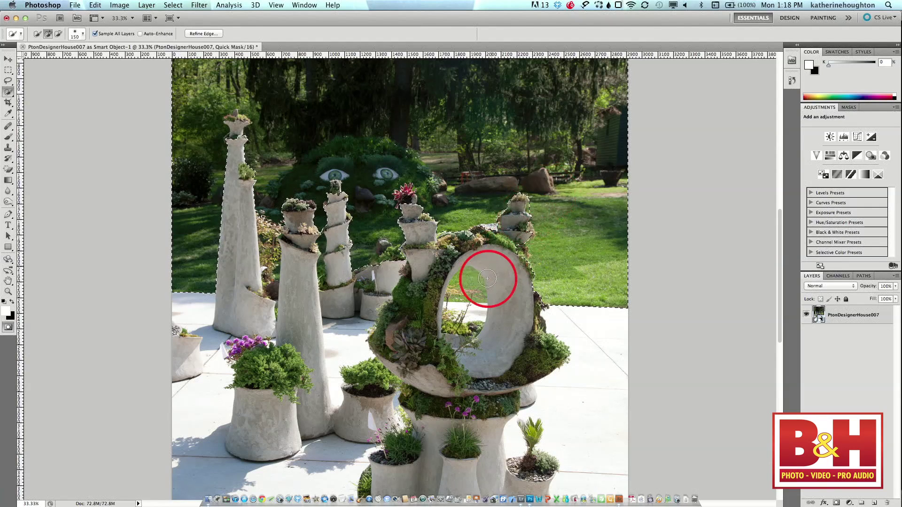
pyautogui.click(467, 291)
pyautogui.moveTo(467, 291); pyautogui.dragTo(494, 306)
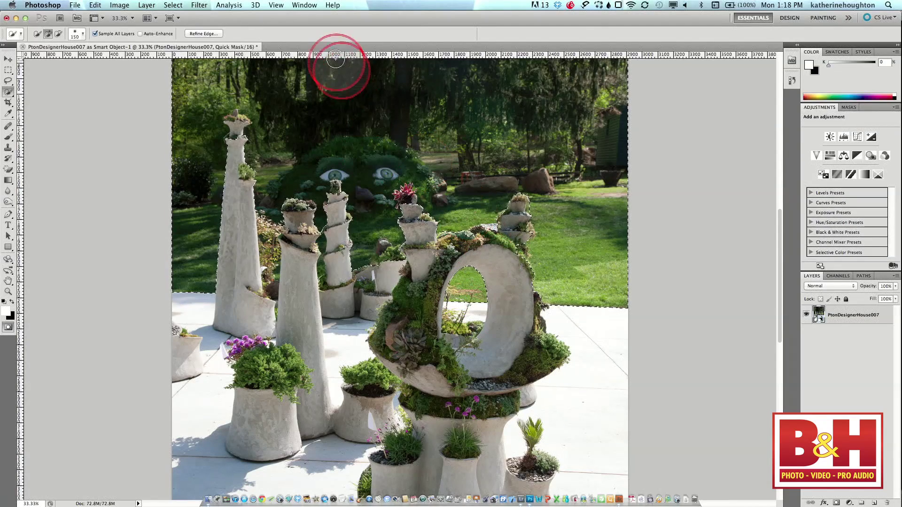
# Refine the selection's edge with Smooth 9 and Feather 9.8 px, previewed On Black and output to Selection.
pyautogui.click(212, 33)
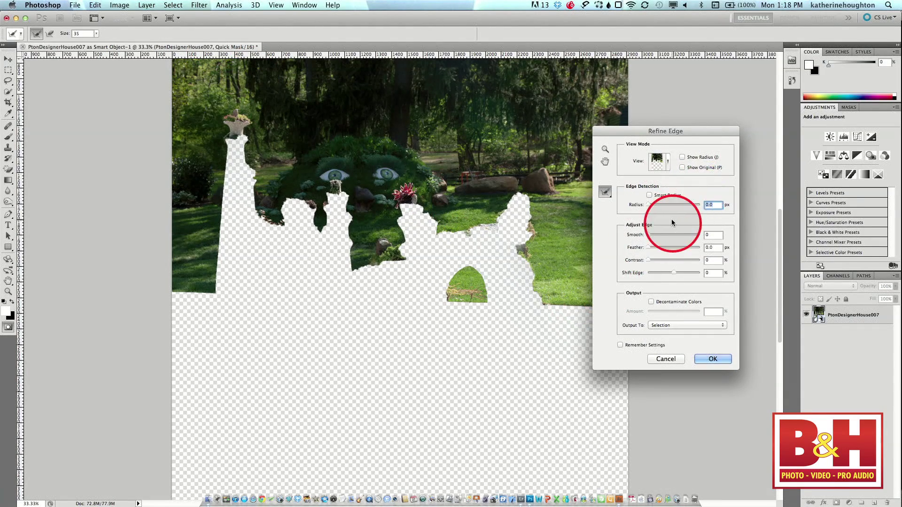
pyautogui.moveTo(648, 235); pyautogui.dragTo(652, 234)
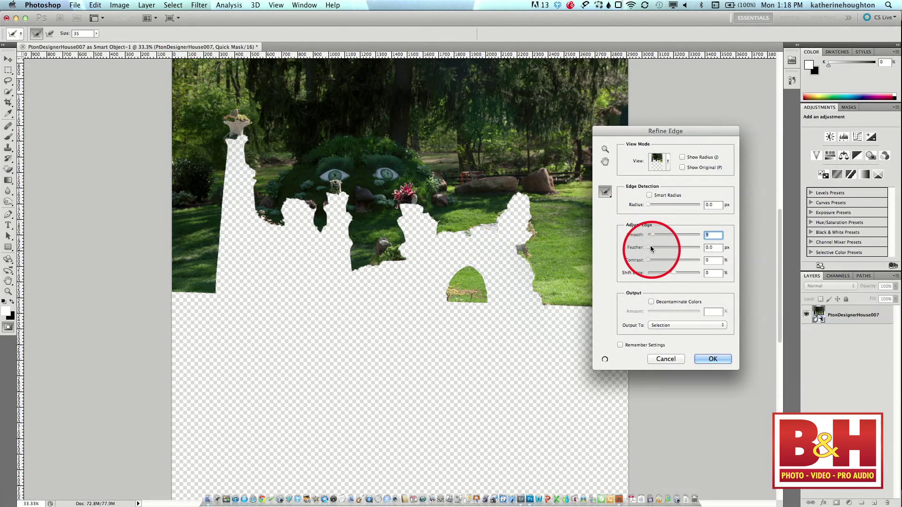
pyautogui.moveTo(669, 248); pyautogui.dragTo(674, 248)
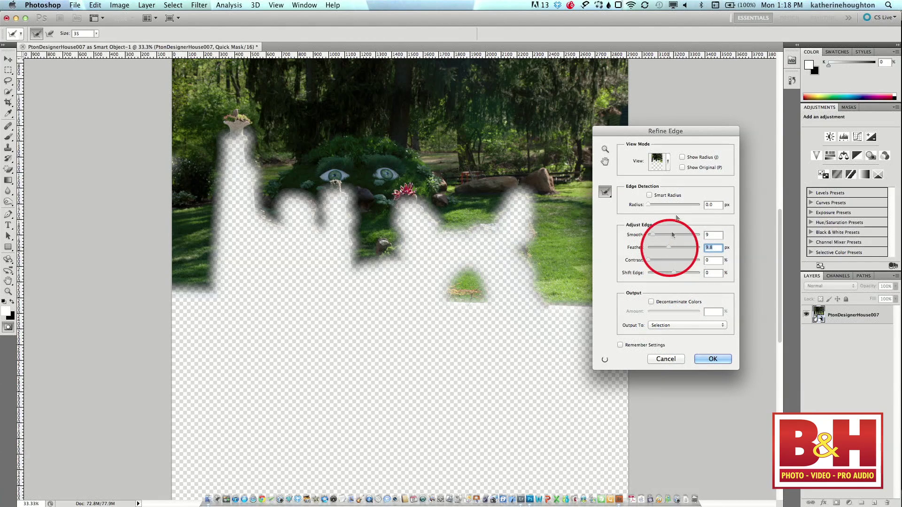
pyautogui.click(668, 166)
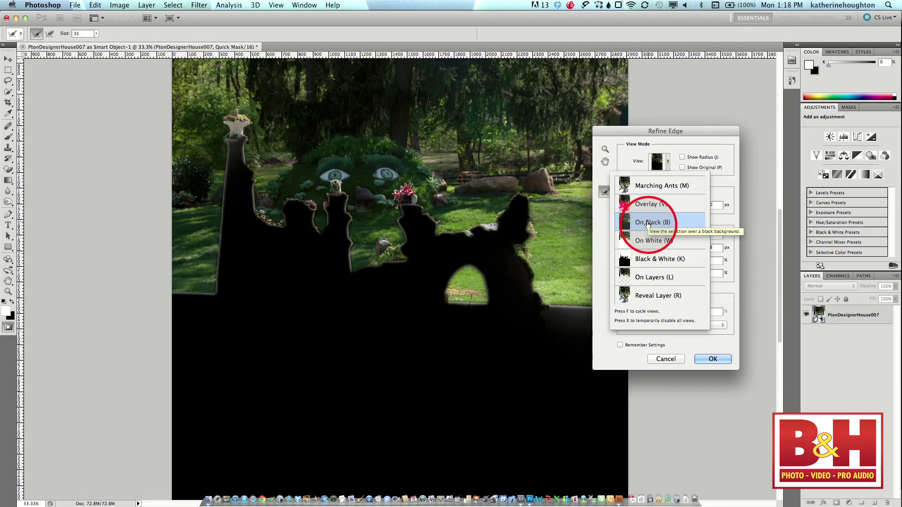
pyautogui.click(680, 150)
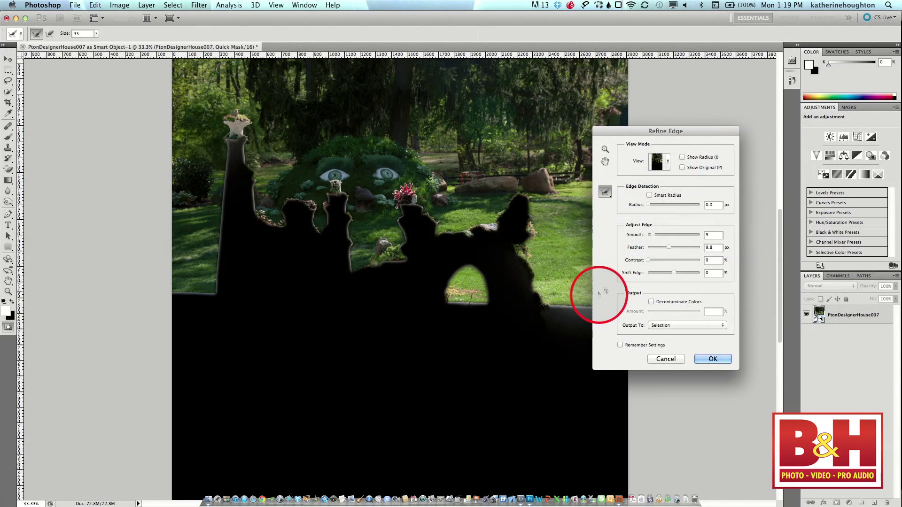
pyautogui.click(713, 359)
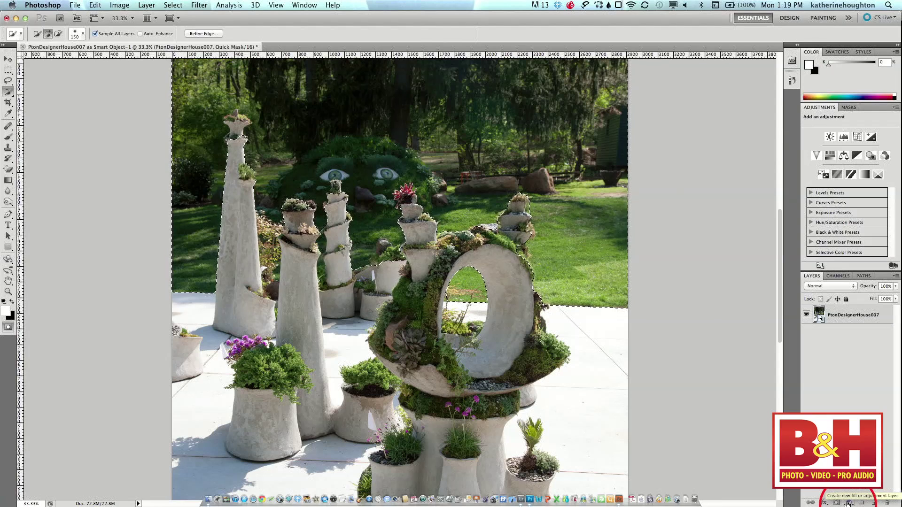
# Cover the selected background with a Solid Color fill layer in green #5b6c3e sampled from the photo.
pyautogui.click(847, 503)
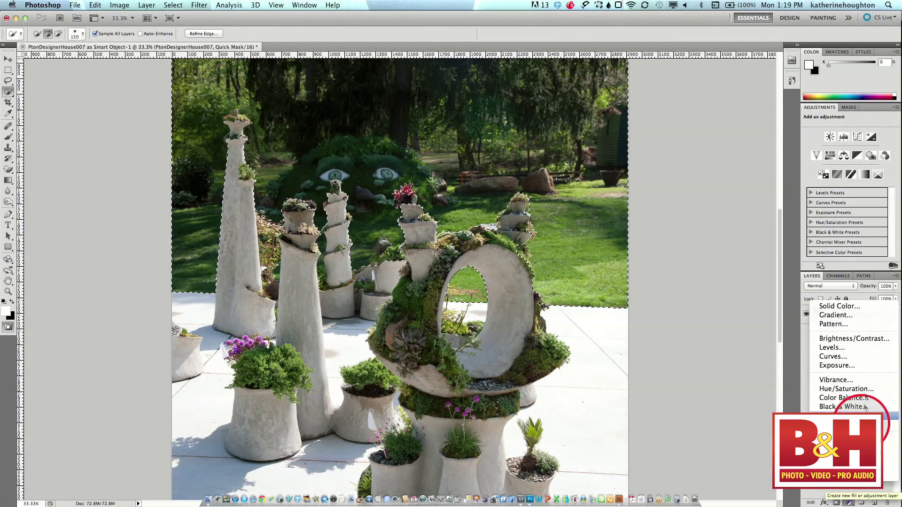
pyautogui.click(878, 306)
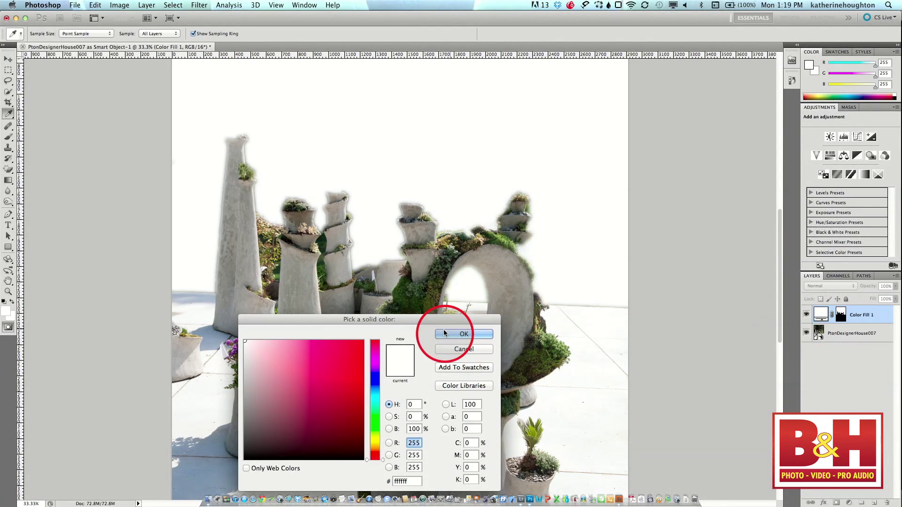
pyautogui.click(540, 341)
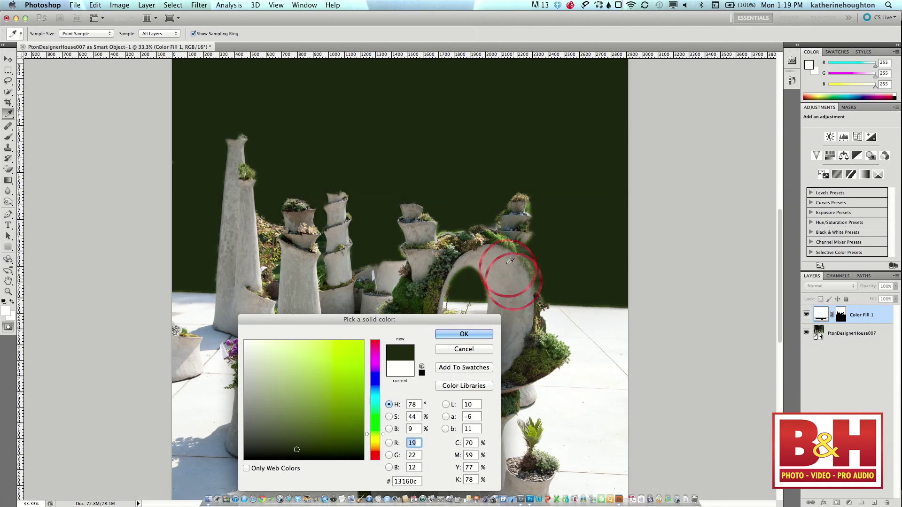
pyautogui.click(506, 244)
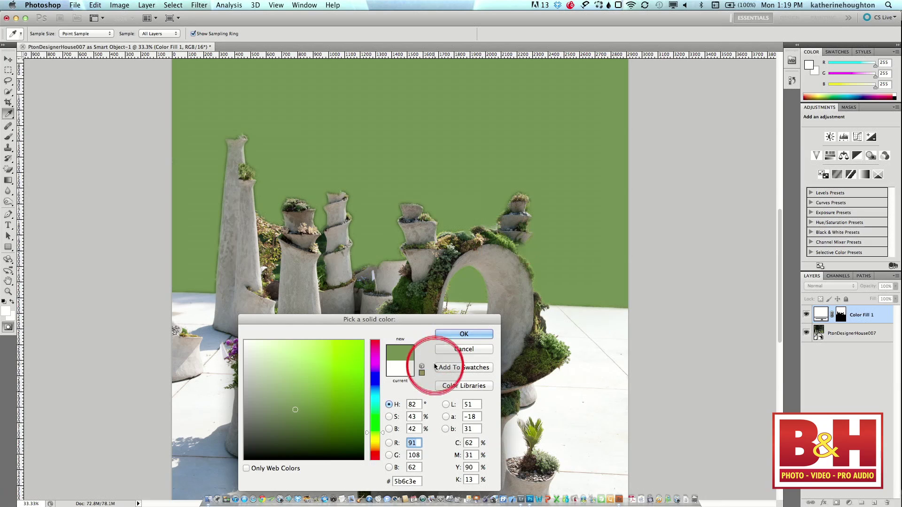
pyautogui.click(464, 332)
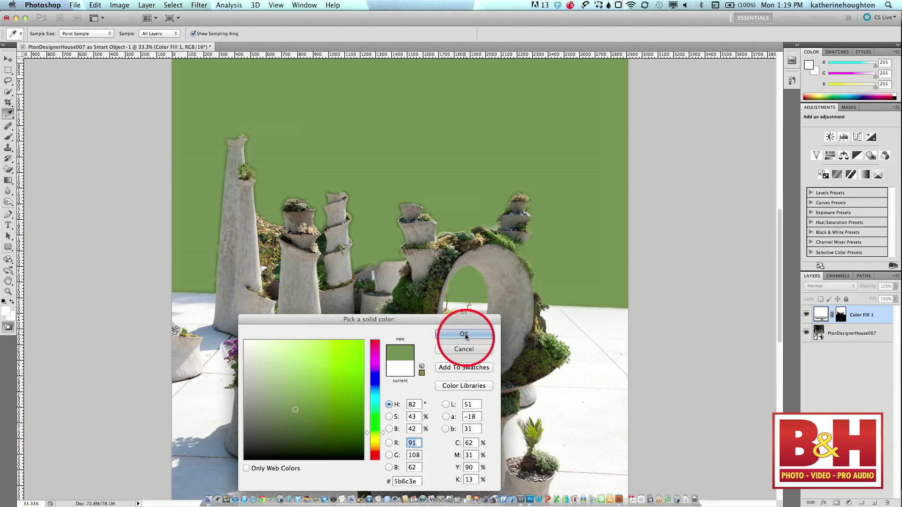
# Reselect the background, invert the selection to the planters and patio, and add it as a pixel mask on the PtonDesignerHouse007 layer.
pyautogui.press('w')
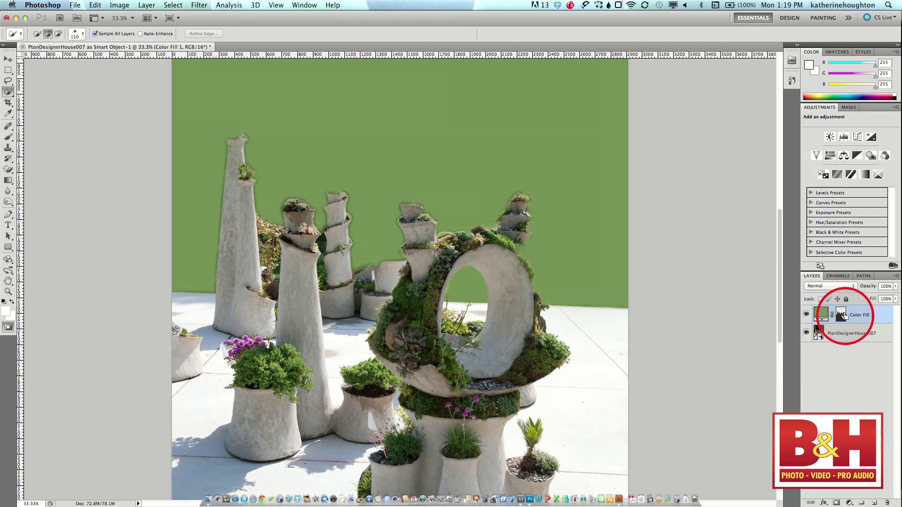
pyautogui.click(845, 335)
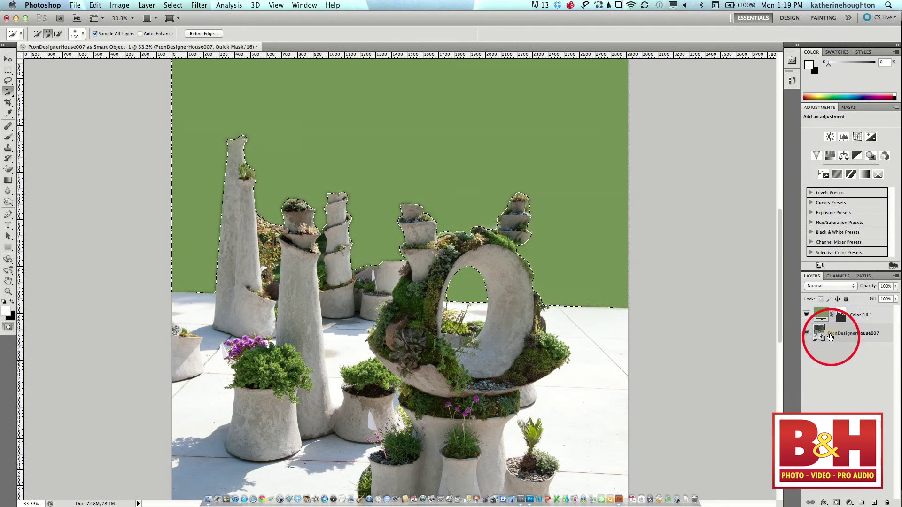
pyautogui.press('q')
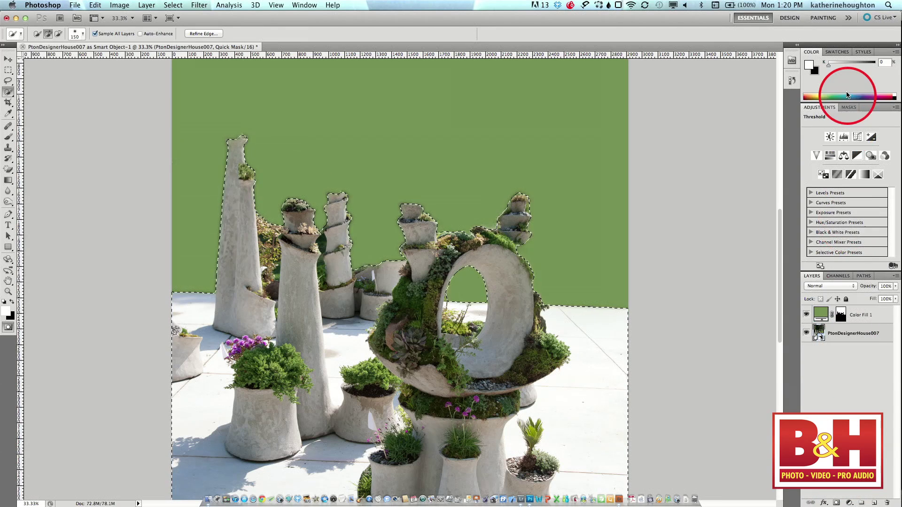
pyautogui.click(848, 107)
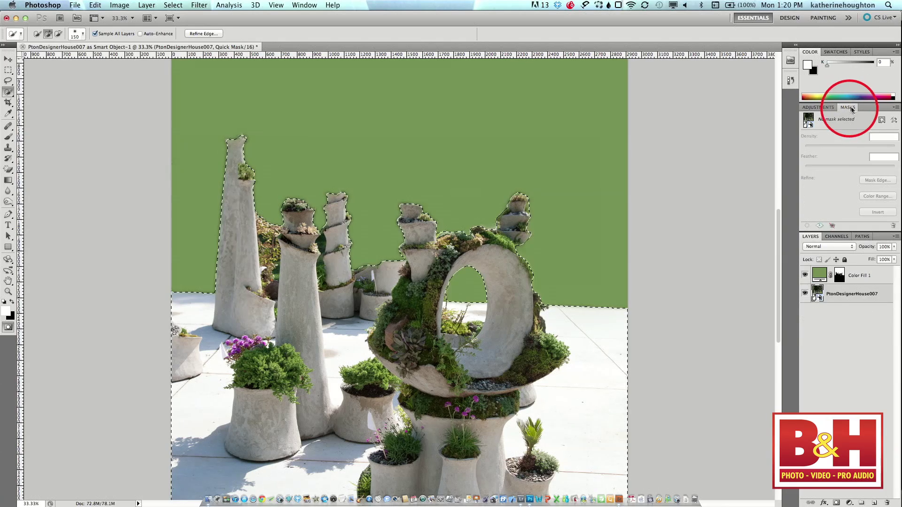
pyautogui.click(881, 121)
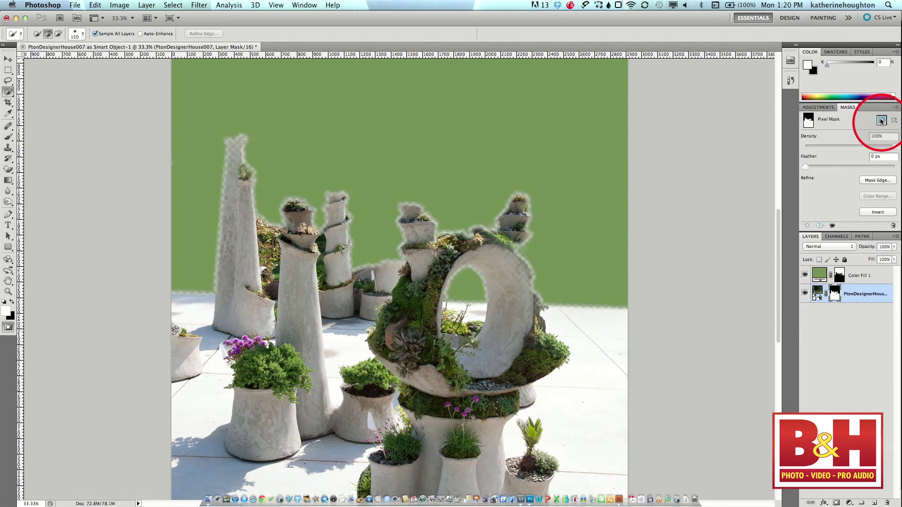
# Disable the green fill layer's mask, move that layer beneath the photo layer, and activate the Brush tool.
pyautogui.keyDown('shift'); pyautogui.click(840, 274); pyautogui.keyUp('shift')
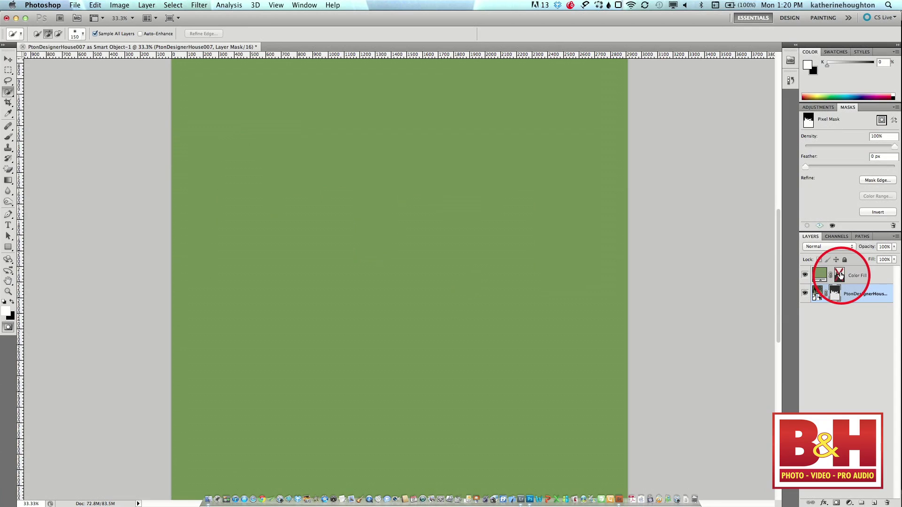
pyautogui.click(851, 275)
pyautogui.moveTo(860, 272); pyautogui.dragTo(862, 321)
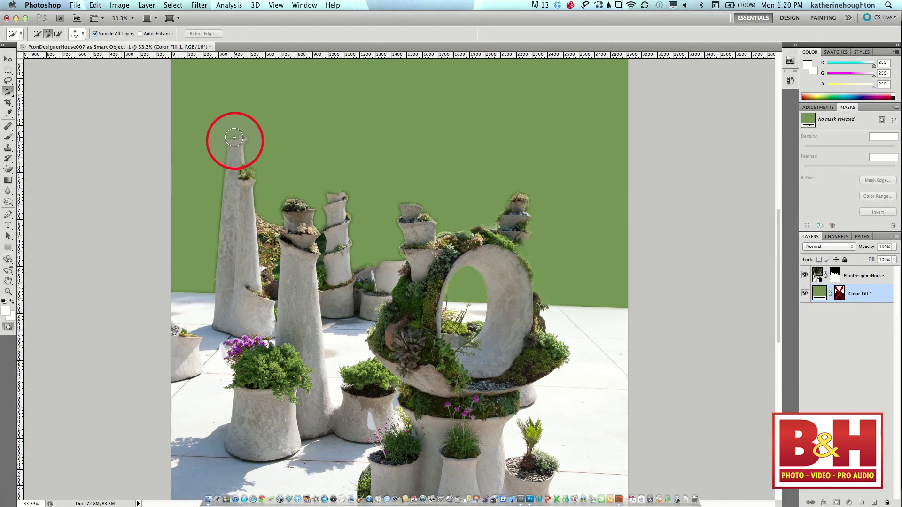
pyautogui.press('b')
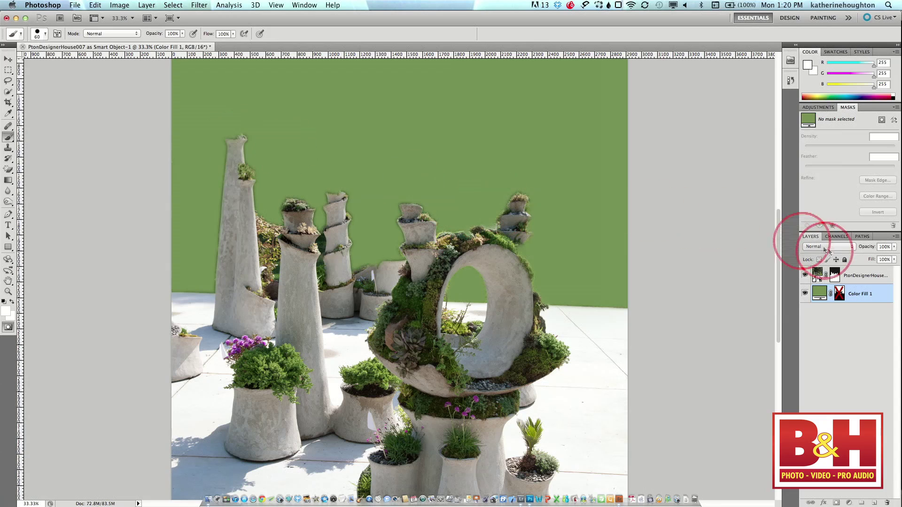
# Add the centred white title "Groundswell" in Arial Bold above the planters, on a text layer directly over the green Color Fill 1 layer.
pyautogui.click(834, 278)
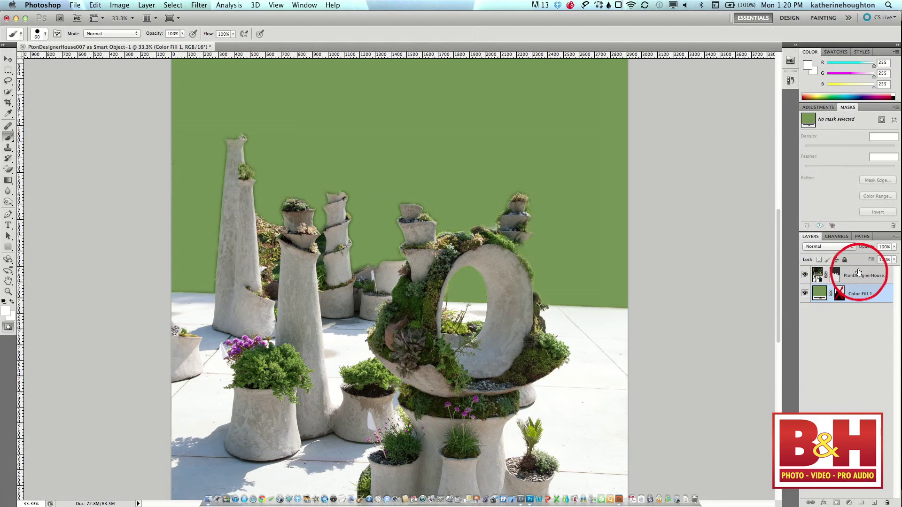
pyautogui.click(859, 274)
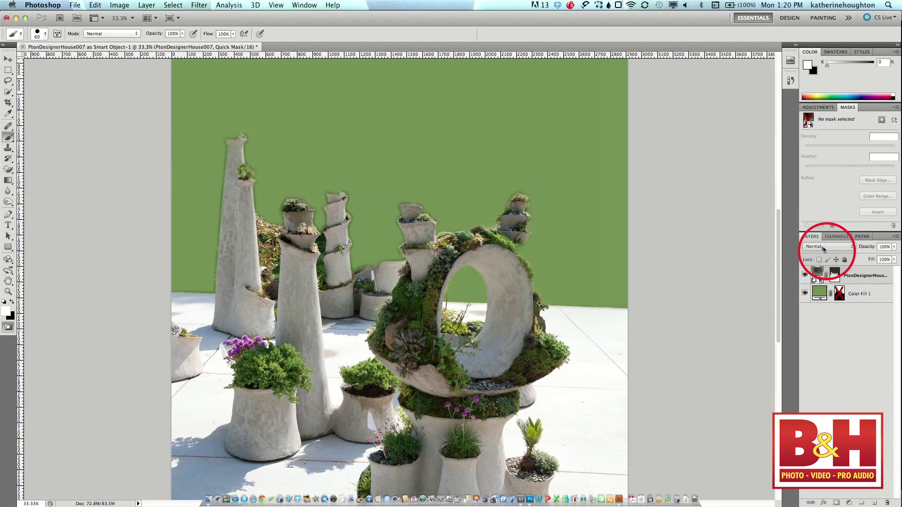
pyautogui.click(821, 294)
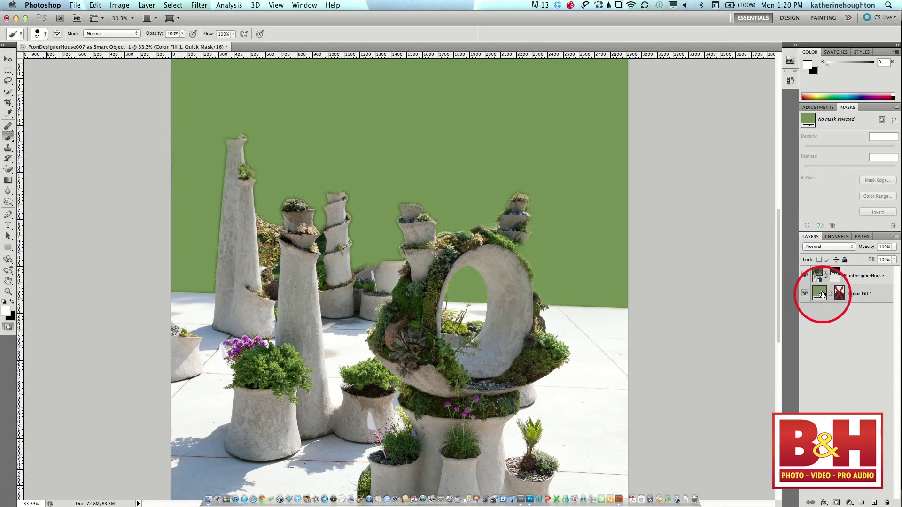
pyautogui.press('t')
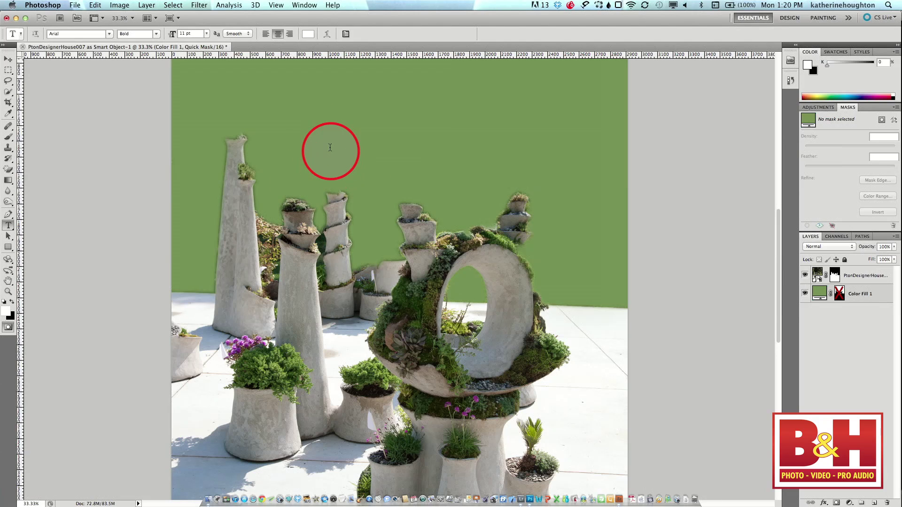
pyautogui.click(412, 176)
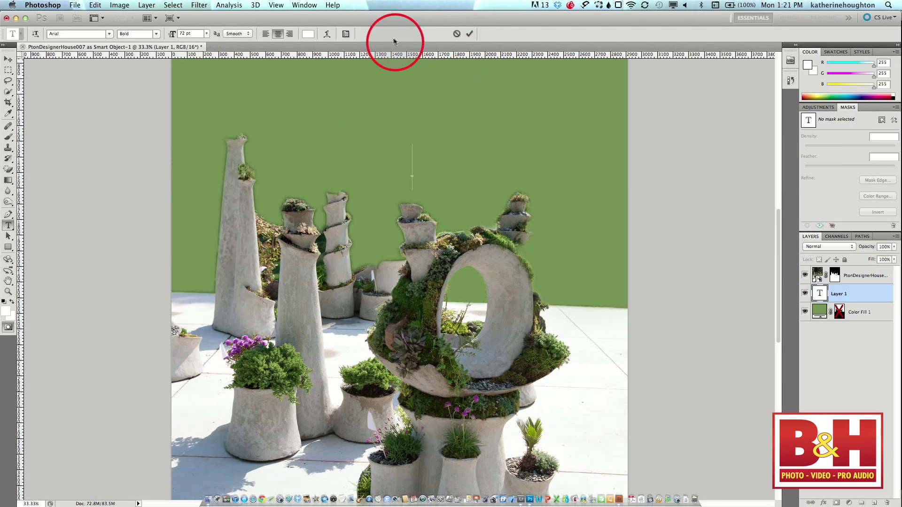
pyautogui.click(345, 34)
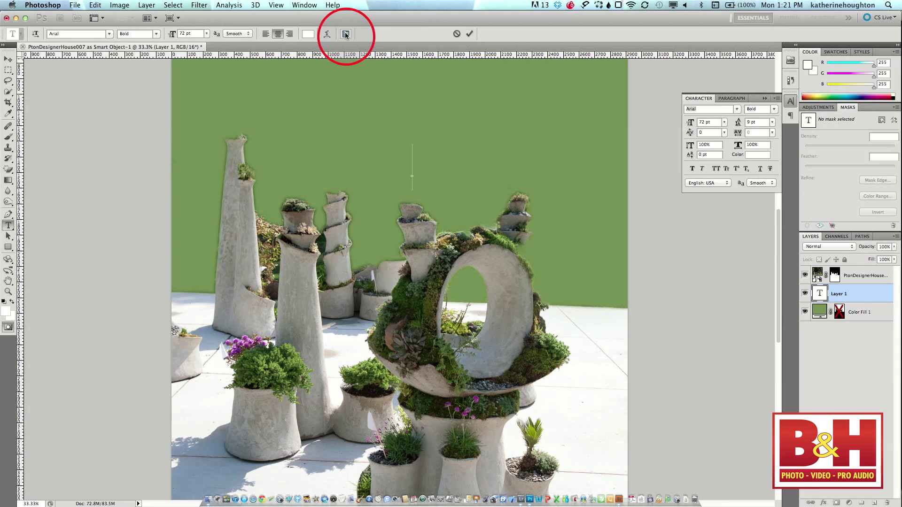
pyautogui.click(729, 98)
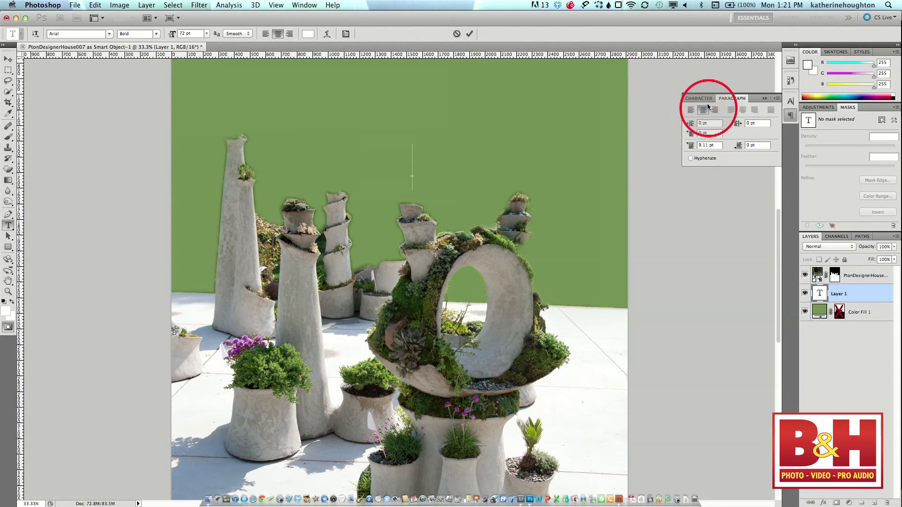
pyautogui.click(704, 100)
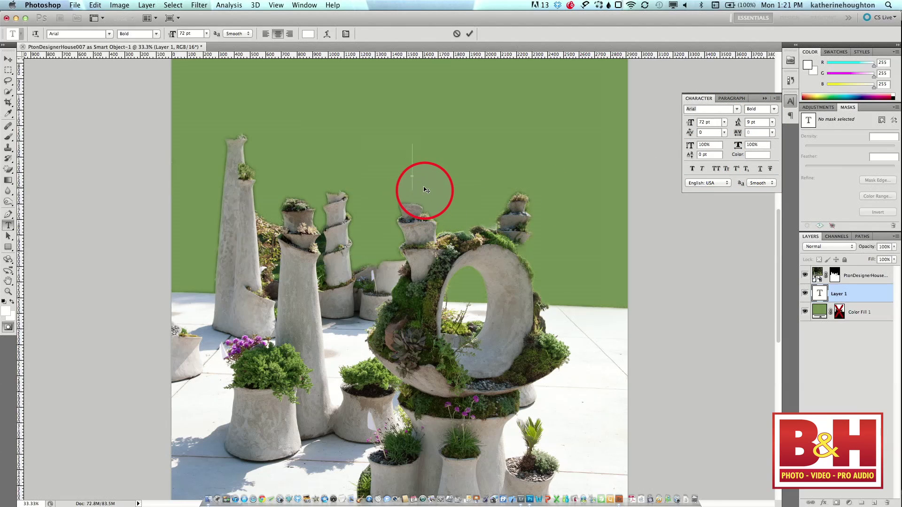
pyautogui.write('ound')
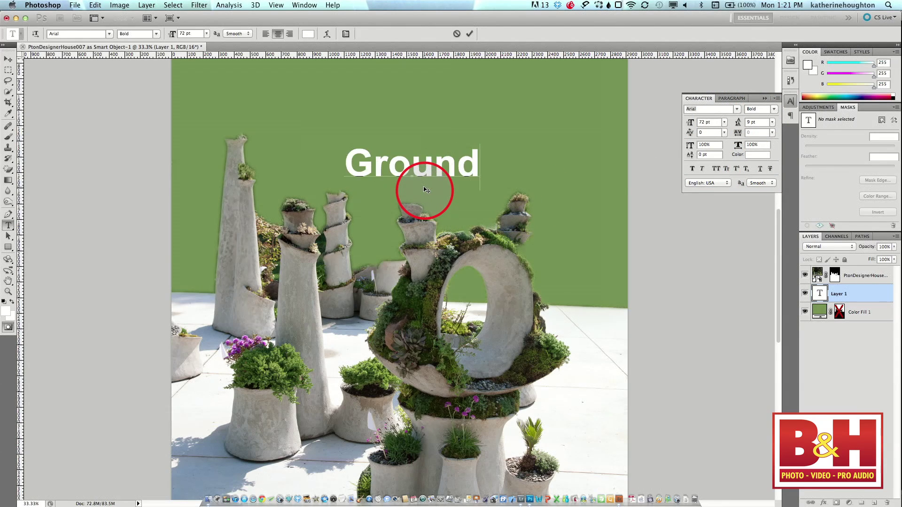
pyautogui.write('swell')
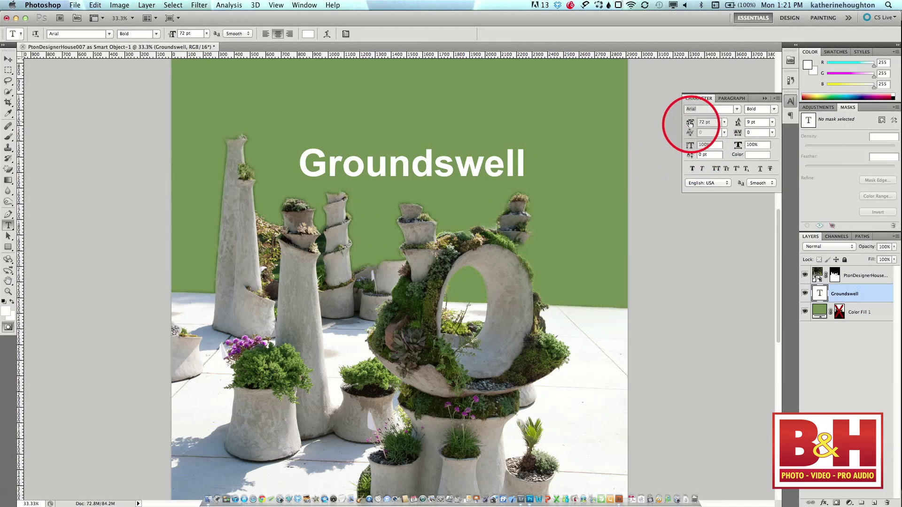
# Enlarge the Groundswell title to 115 pt and move it slightly up and left behind the tallest planter.
pyautogui.moveTo(688, 123); pyautogui.dragTo(711, 123)
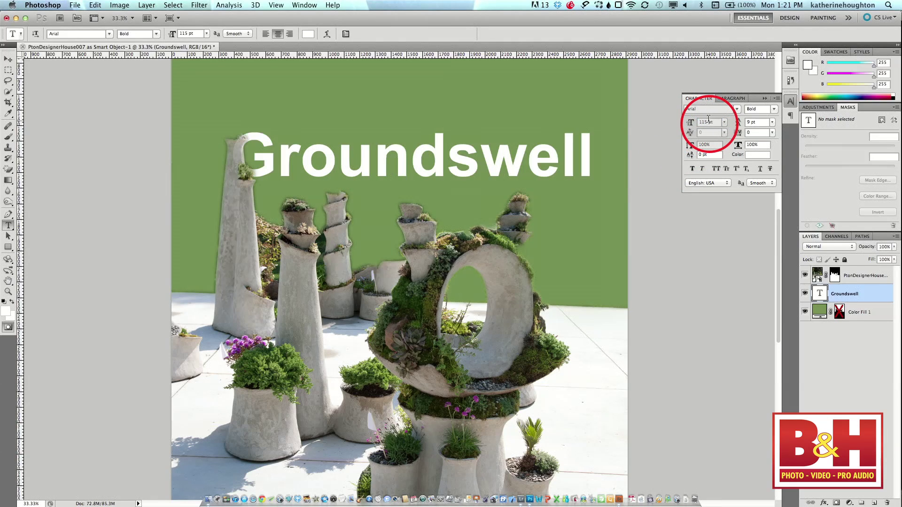
pyautogui.press('v')
pyautogui.moveTo(546, 172); pyautogui.dragTo(530, 154)
# Close the PtonDesignerHouse007 composite with its changes saved, and switch to Lightroom.
pyautogui.press('super+w')
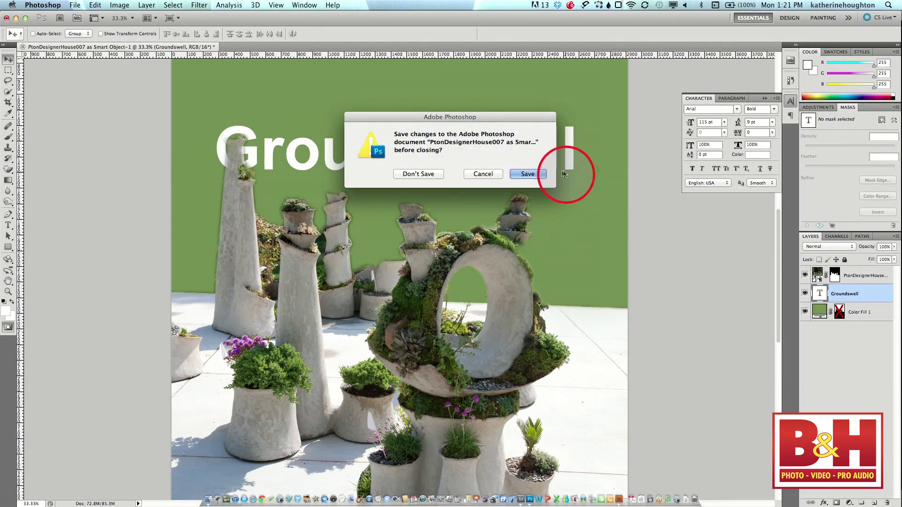
pyautogui.click(543, 173)
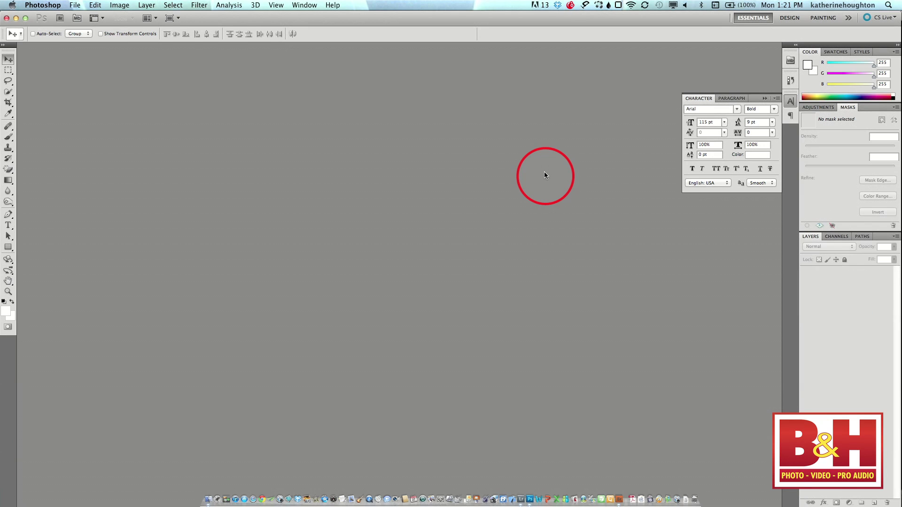
pyautogui.press('super+Tab')
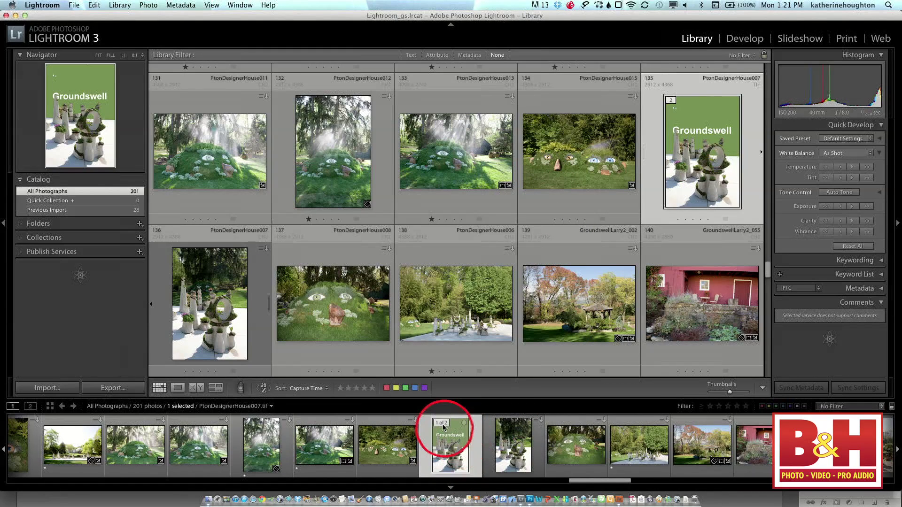
# Toggle the two-photo stack under the Groundswell composite in the filmstrip and leave it collapsed.
pyautogui.click(441, 425)
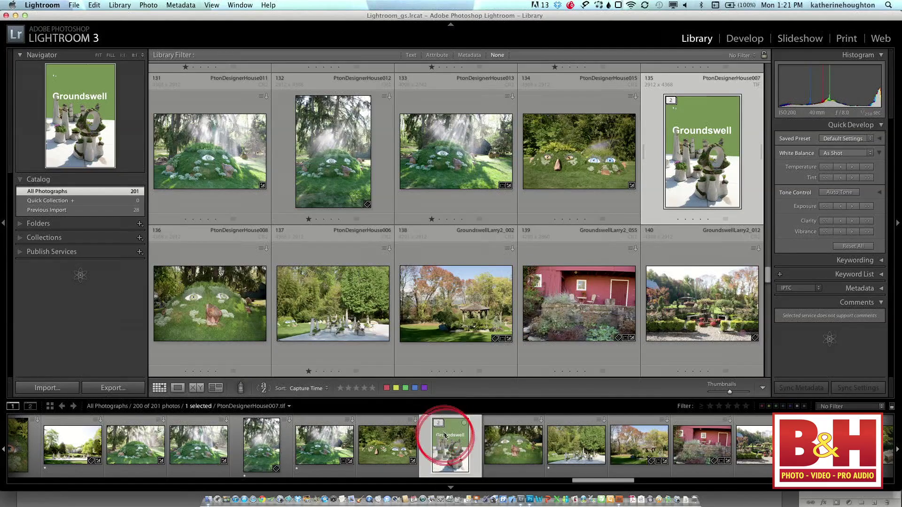
pyautogui.click(441, 425)
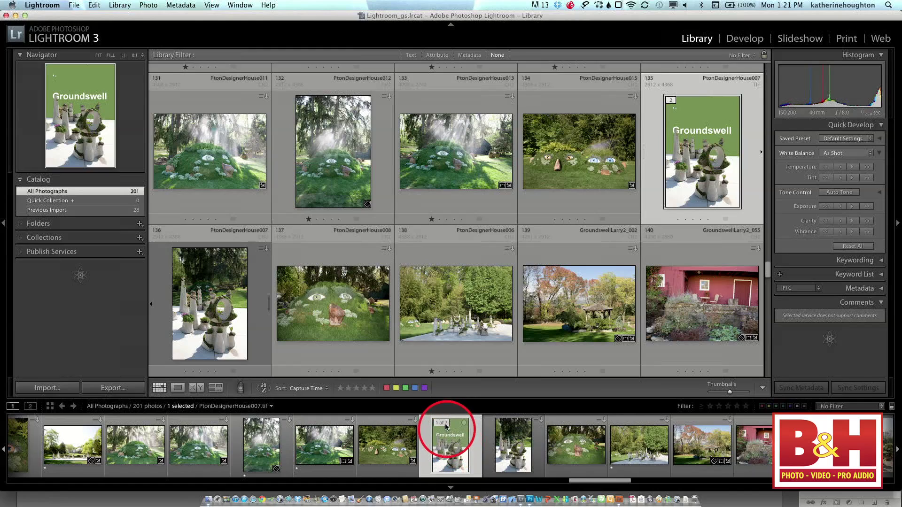
pyautogui.click(444, 425)
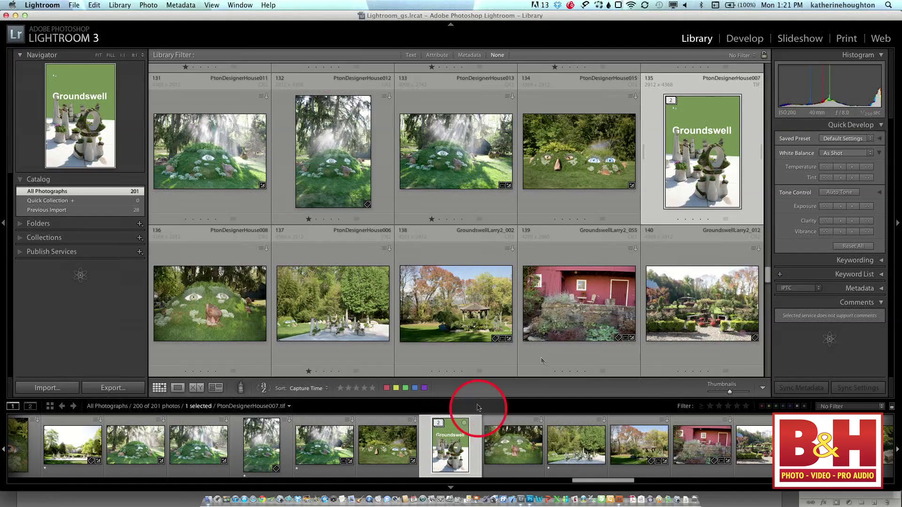
# Show the whole Groundswell composite in Loupe view and export it to the Desktop as an sRGB JPEG at quality 100 named Photomerge.
pyautogui.doubleClick(699, 154)
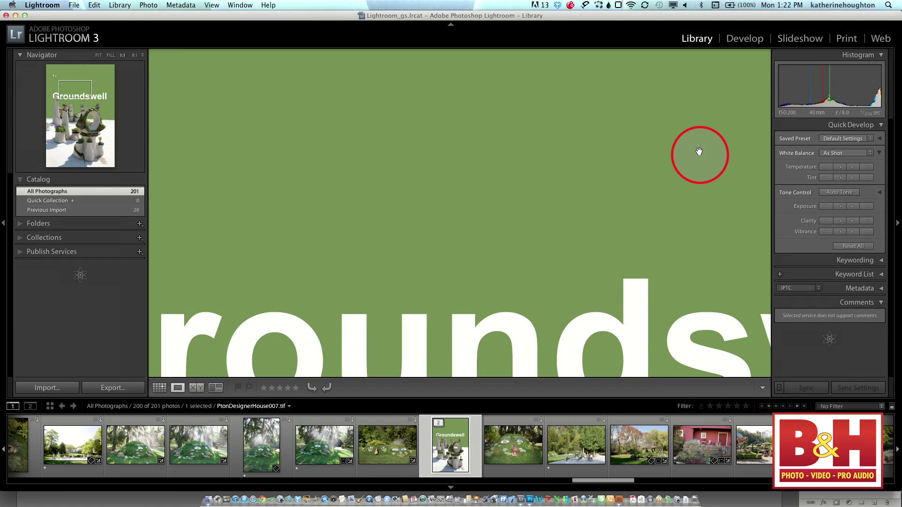
pyautogui.click(699, 151)
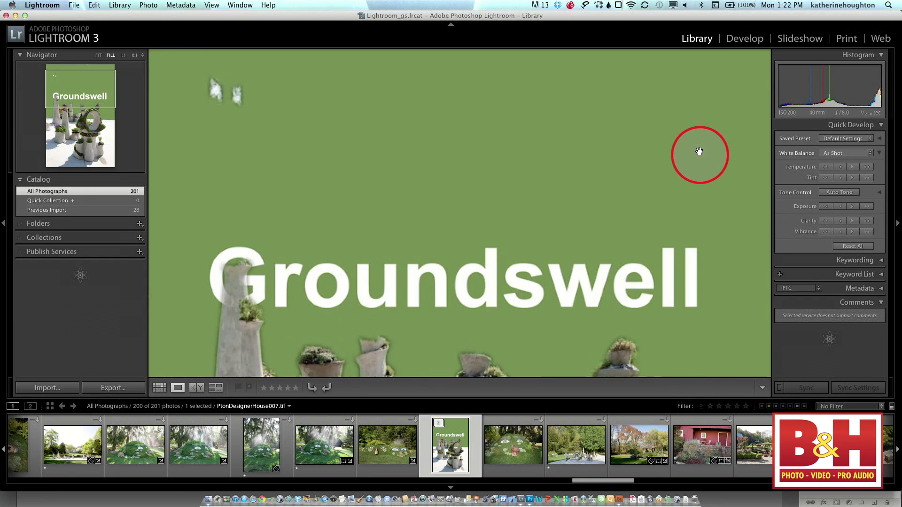
pyautogui.press('super+minus')
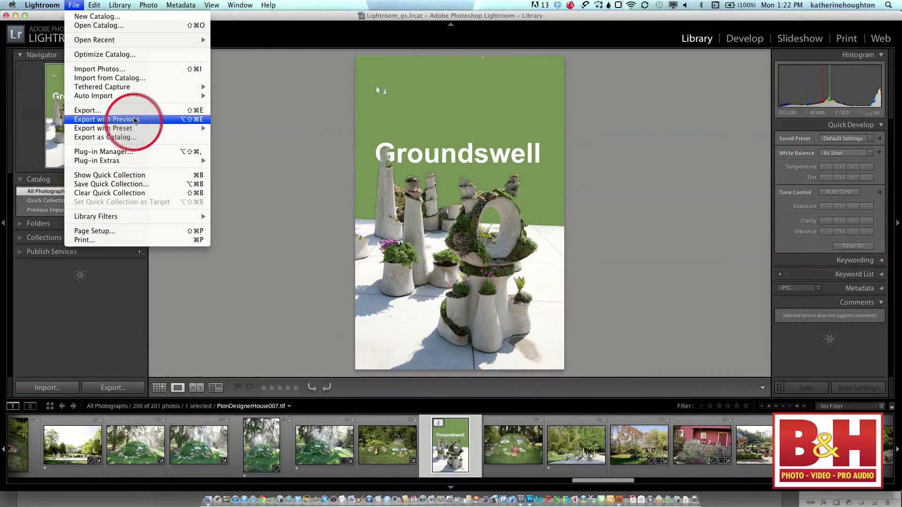
pyautogui.click(169, 110)
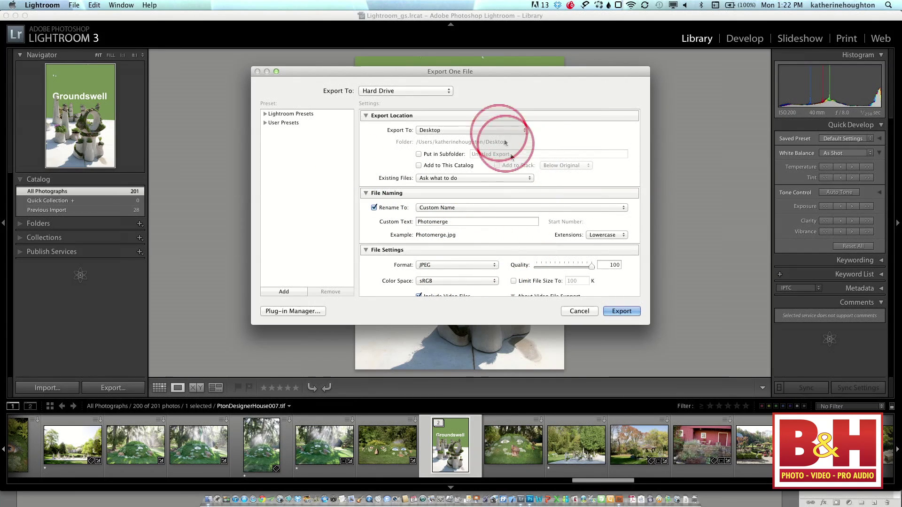
pyautogui.click(575, 310)
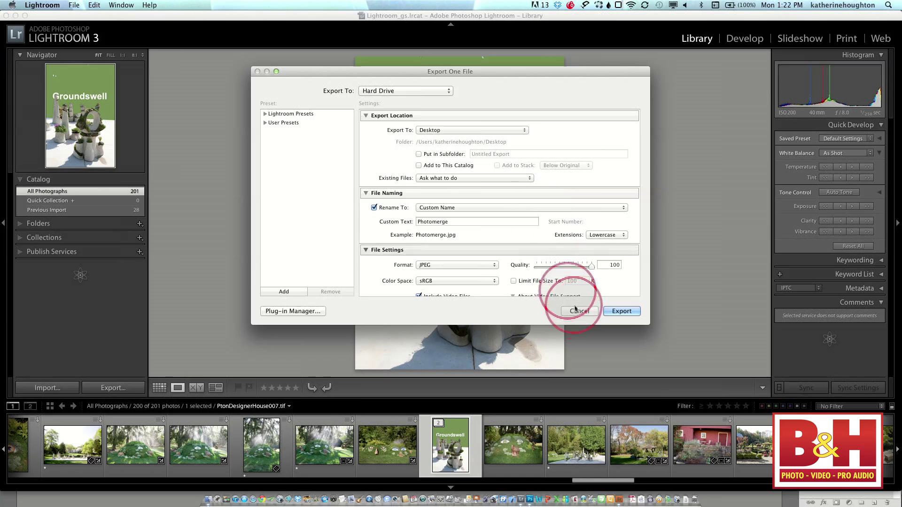
pyautogui.click(622, 311)
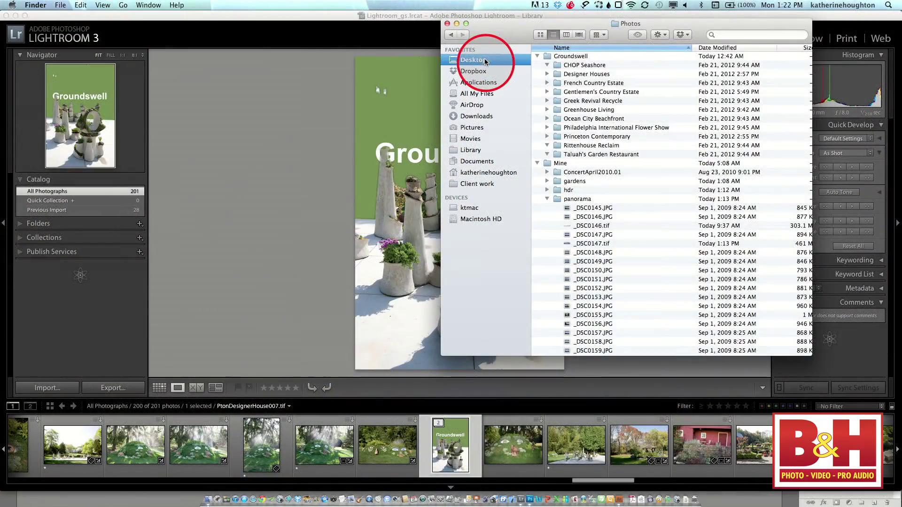
# Preview the exported Photomerge.jpg in the Finder's Desktop folder, close the preview and return to Lightroom.
pyautogui.click(485, 61)
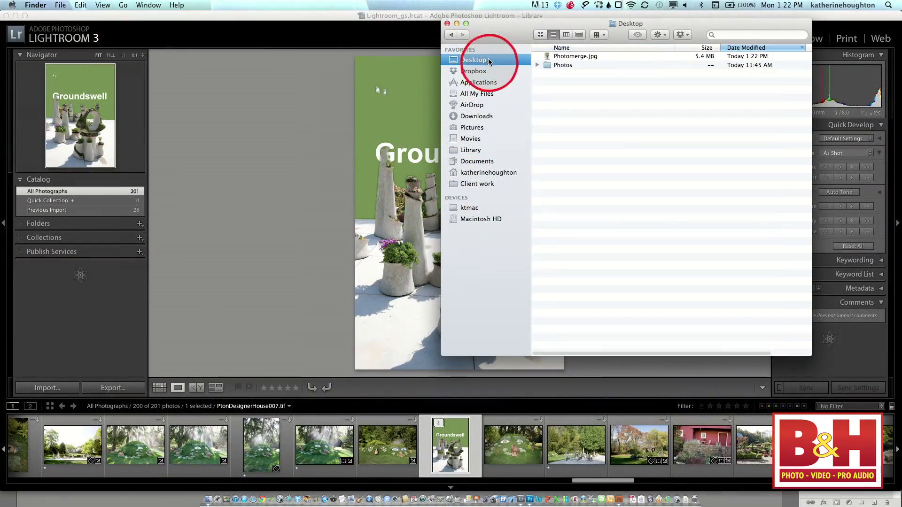
pyautogui.press('space')
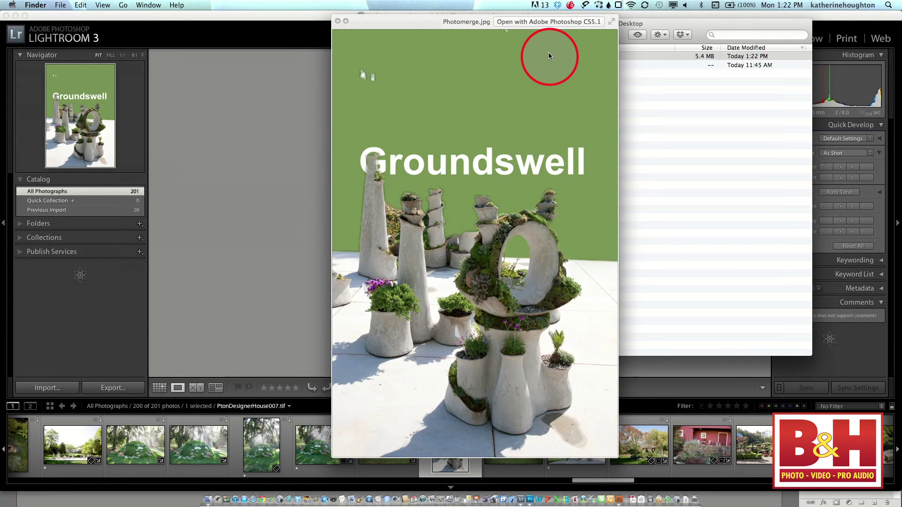
pyautogui.press('space')
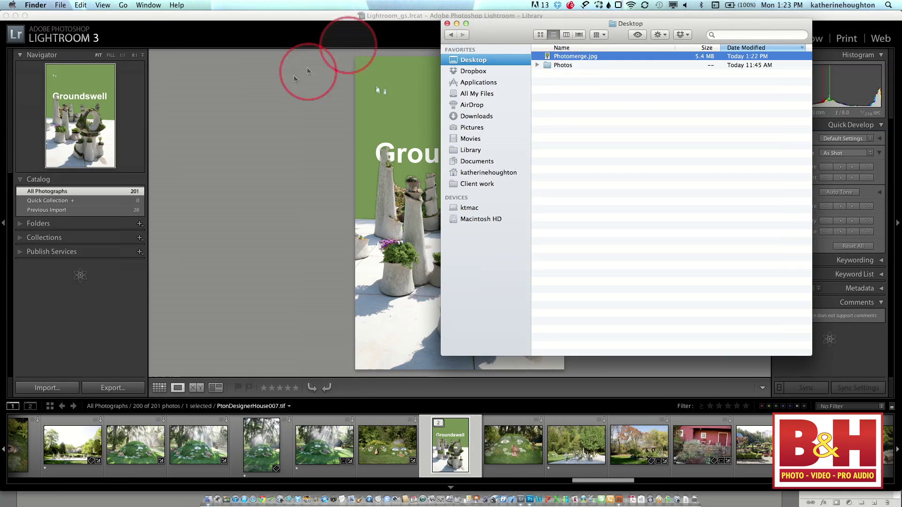
pyautogui.click(283, 88)
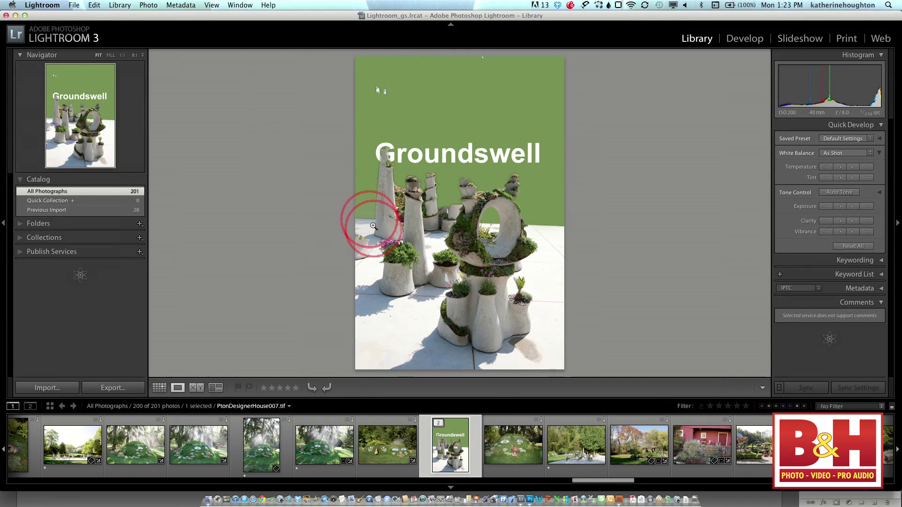